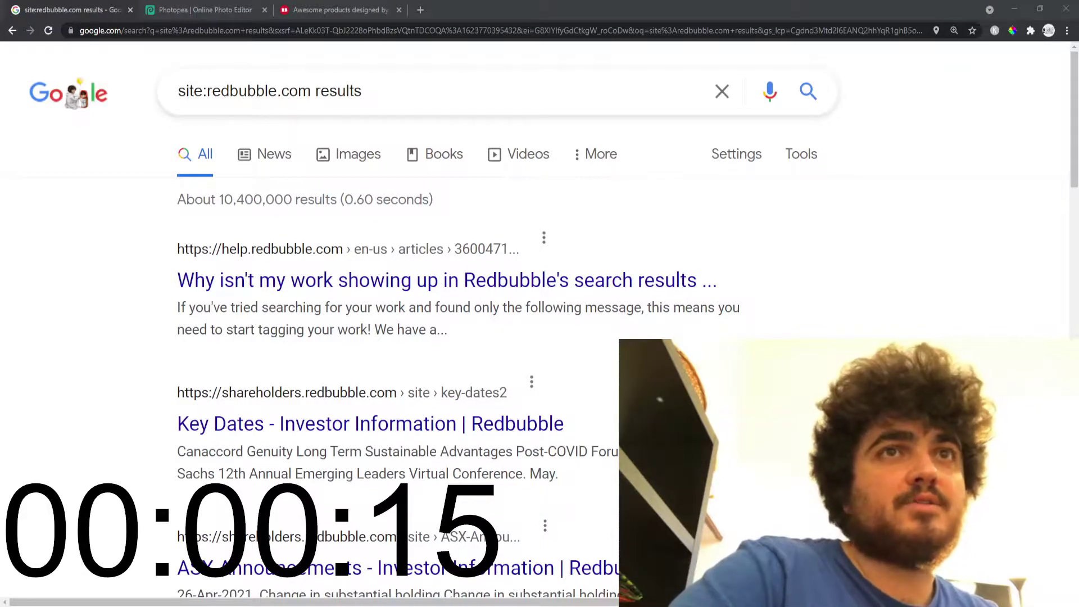
Look over the open Photopea and Redbubble pages and return to the Google results.
click(221, 7)
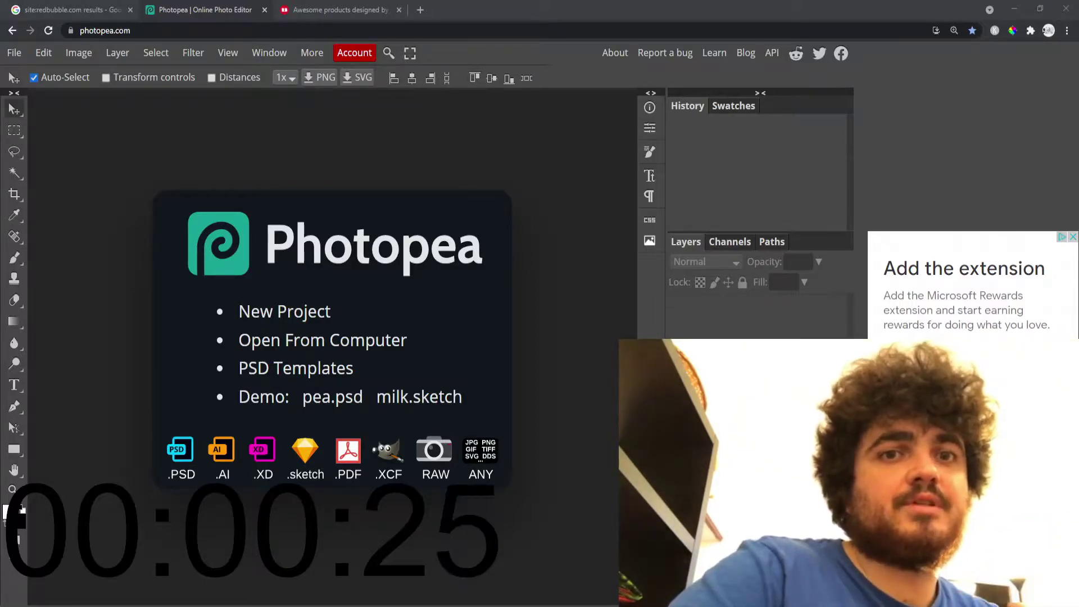
click(328, 7)
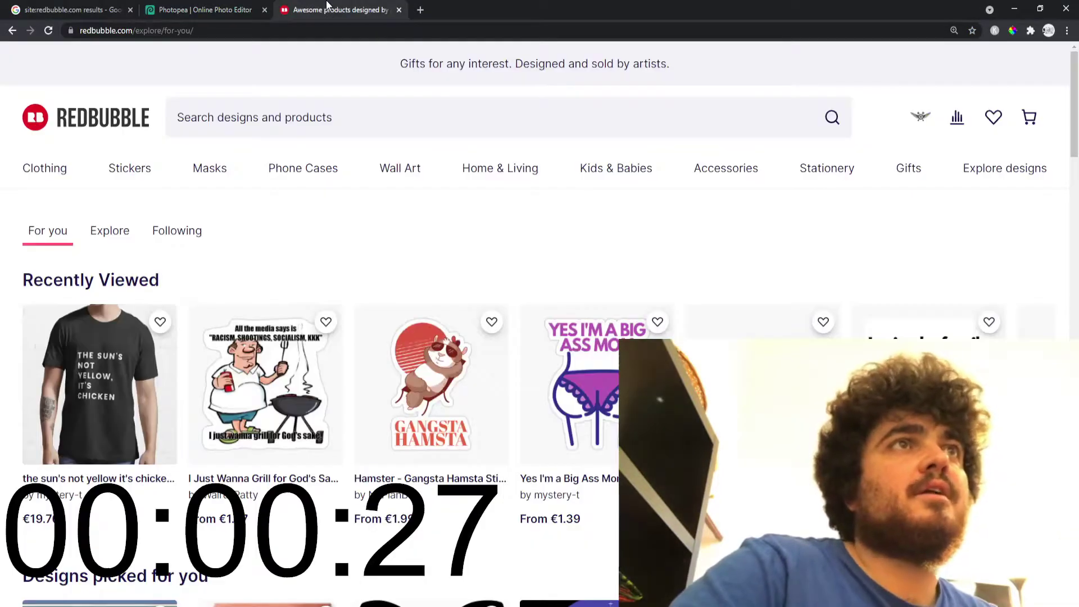
scroll(330, 211, down, 10)
scroll(331, 212, up, 10)
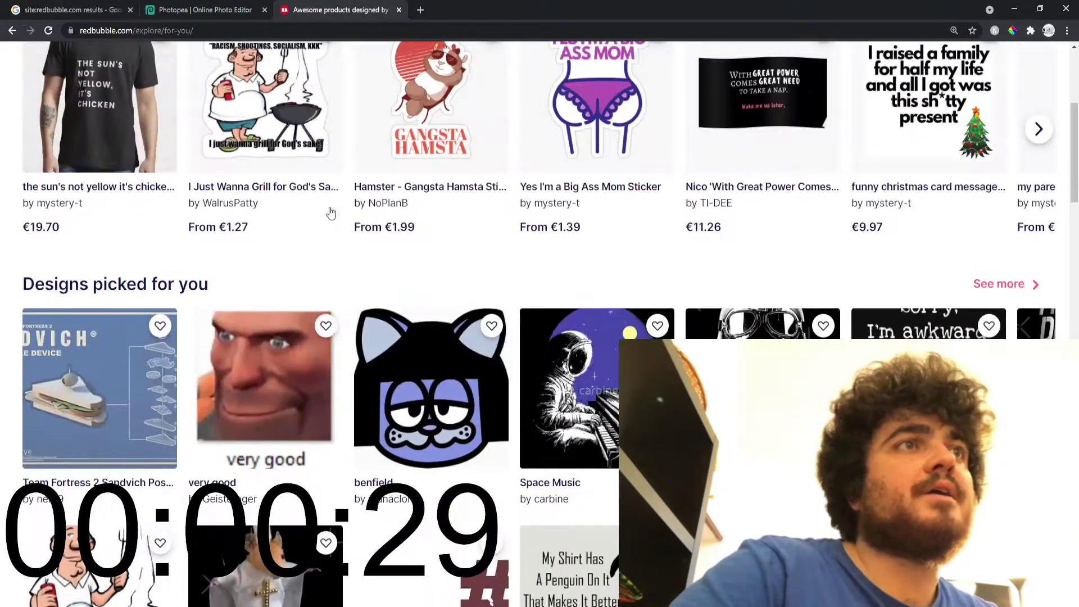
click(90, 7)
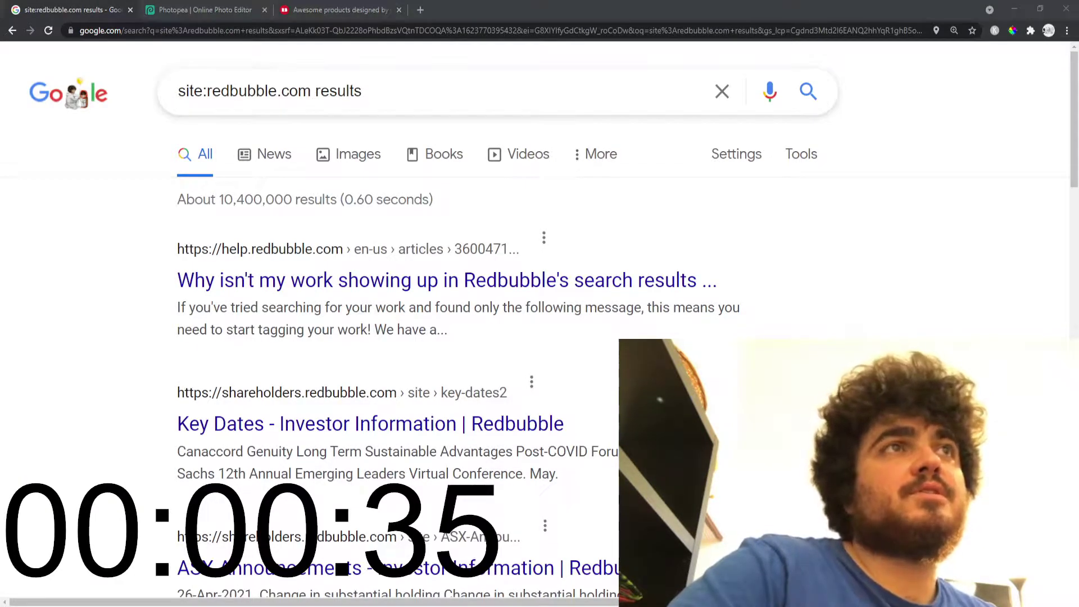
key(alt+Tab)
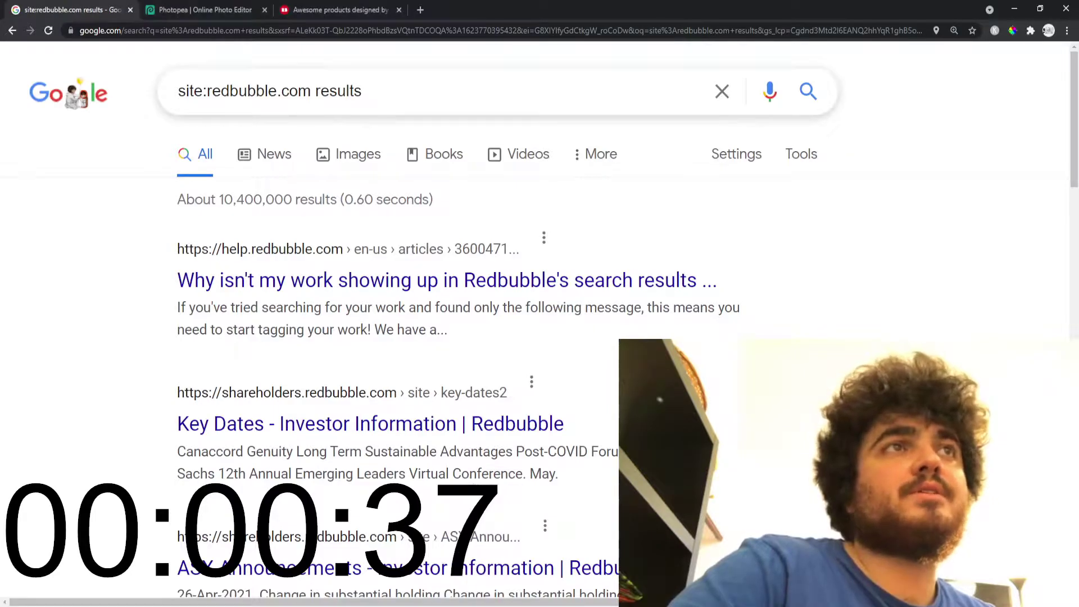
Remove the word "results" from the Google query and search for site:redbubble.com.
double_click(321, 94)
key(BackSpace)
key(Return)
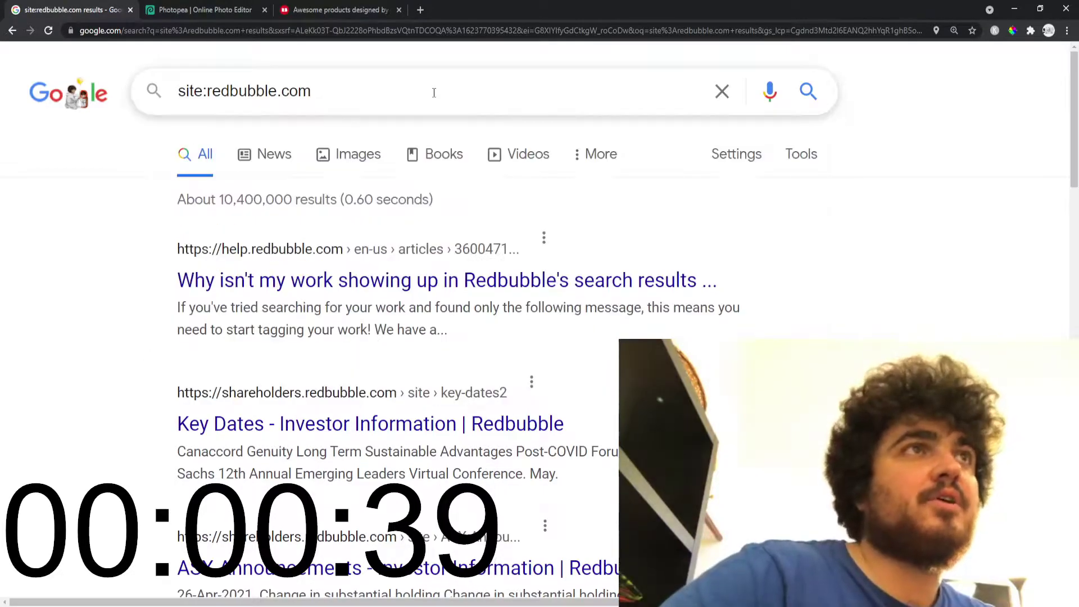
Open the Nederland Gifts & Merchandise result in a new tab and return to the Google results.
scroll(433, 95, down, 15)
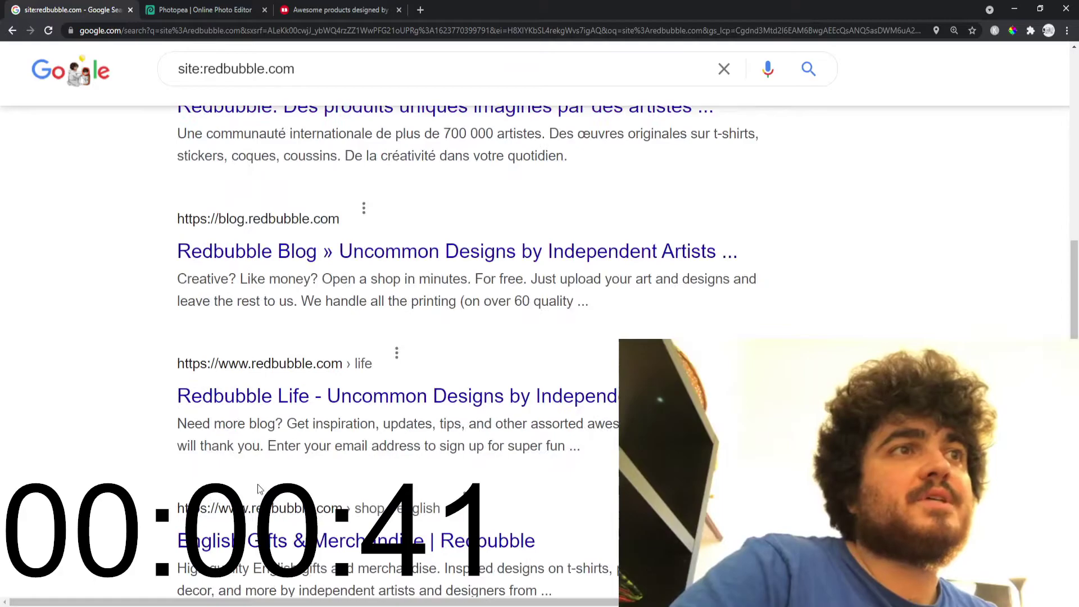
scroll(278, 463, up, 1)
middle_click(269, 420)
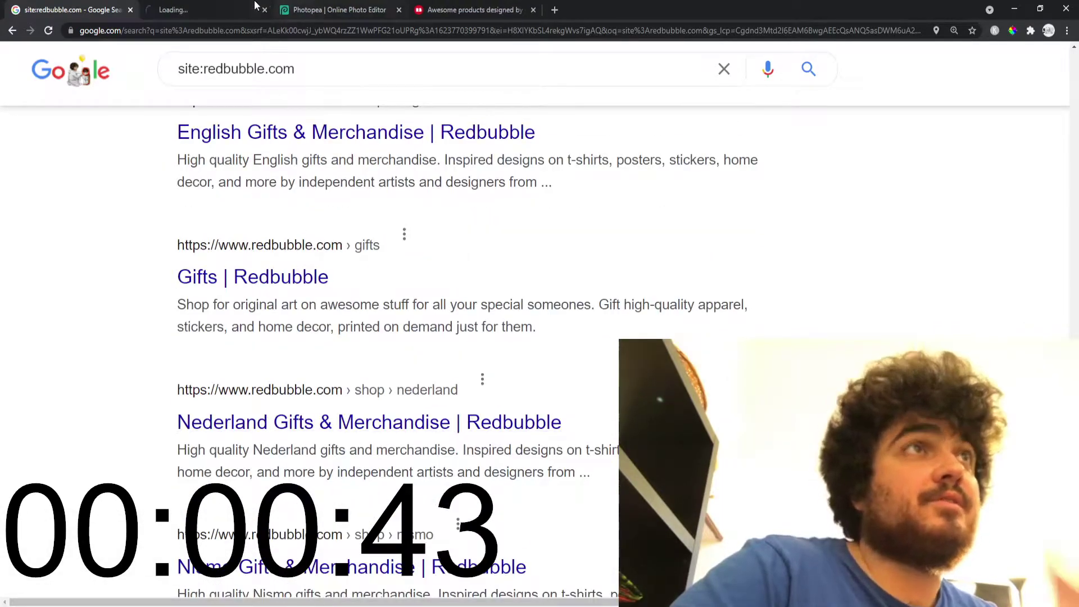
click(195, 11)
click(109, 8)
Check the Nederland shop page's address and narrow the Google query to site:redbubble.com inurl:shop.
scroll(343, 169, up, 10)
click(336, 71)
text(in)
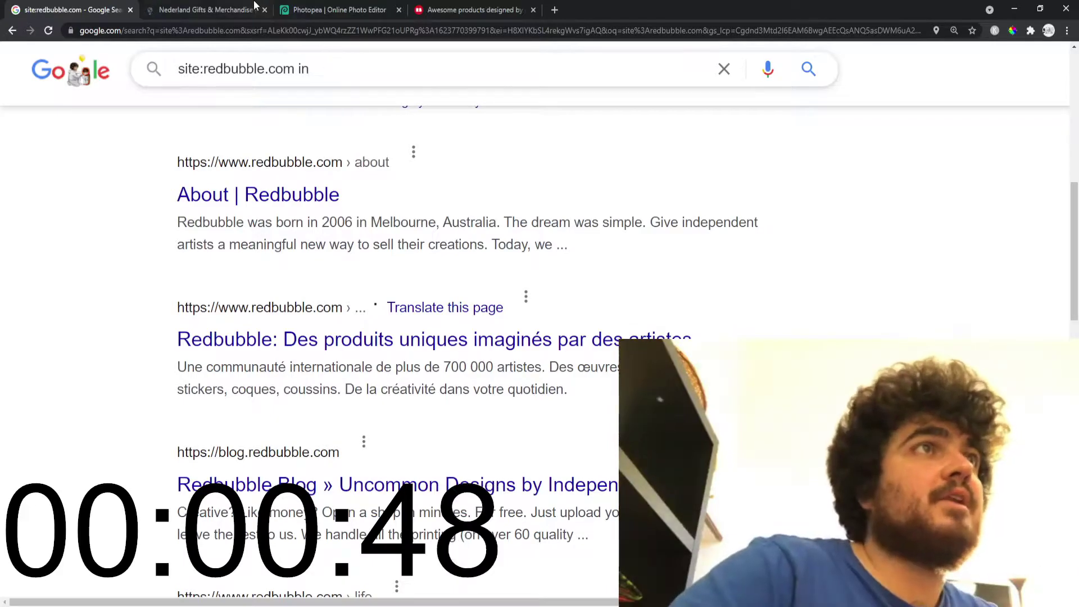
click(203, 10)
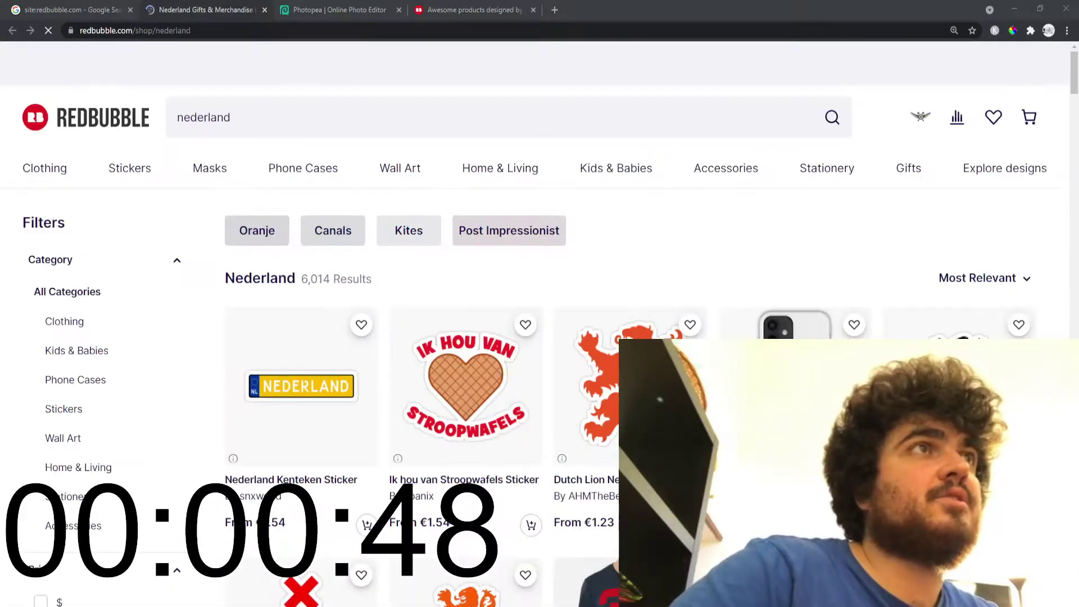
click(115, 10)
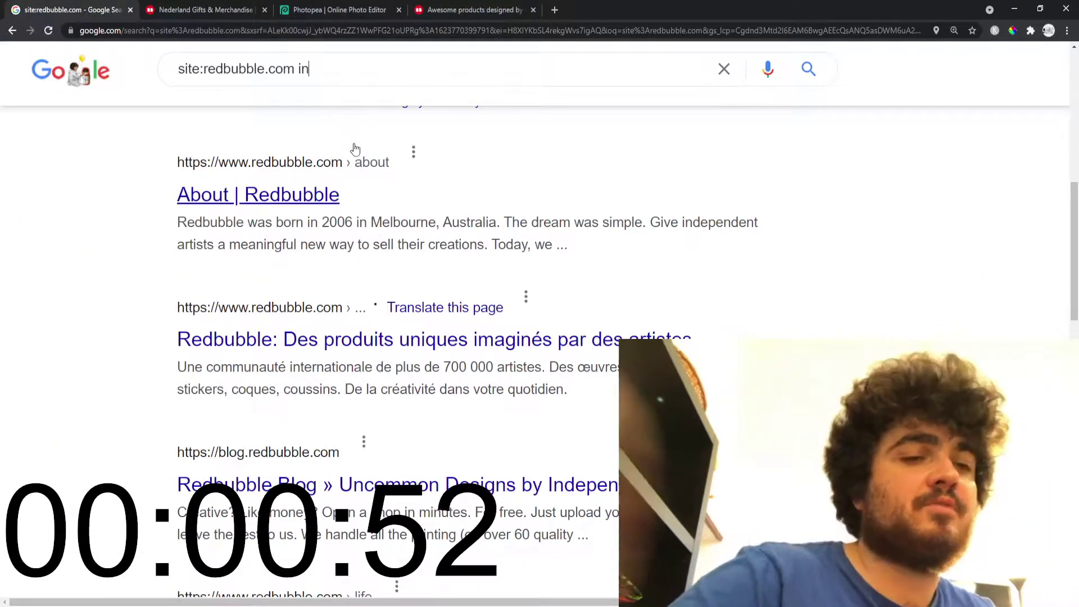
text(url:@)
text(hop)
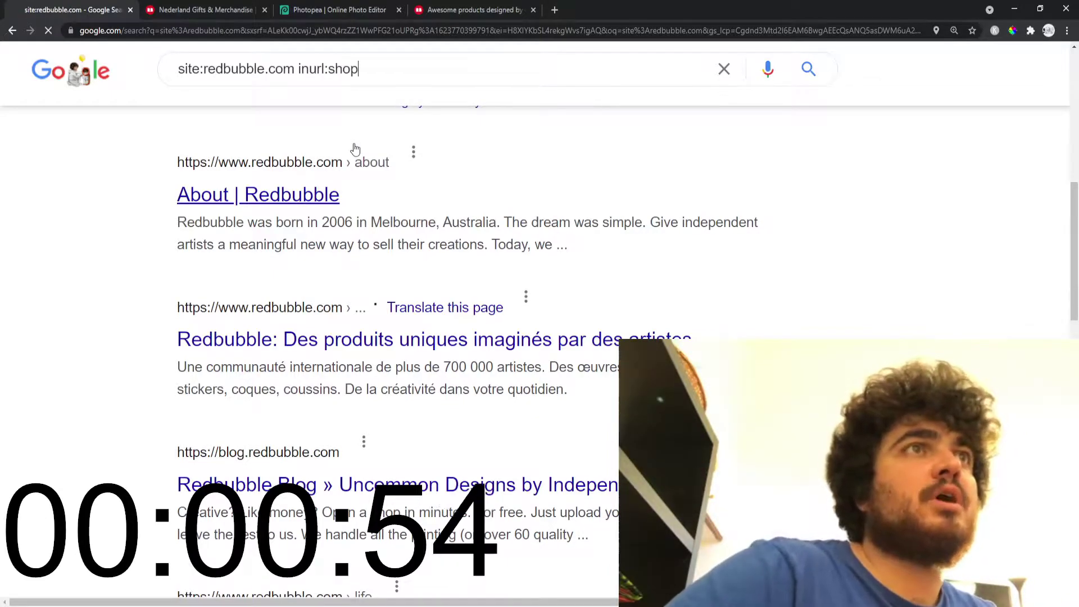
key(Return)
Exclude artist and blog pages by adding -people and -blog to the Google query.
click(471, 101)
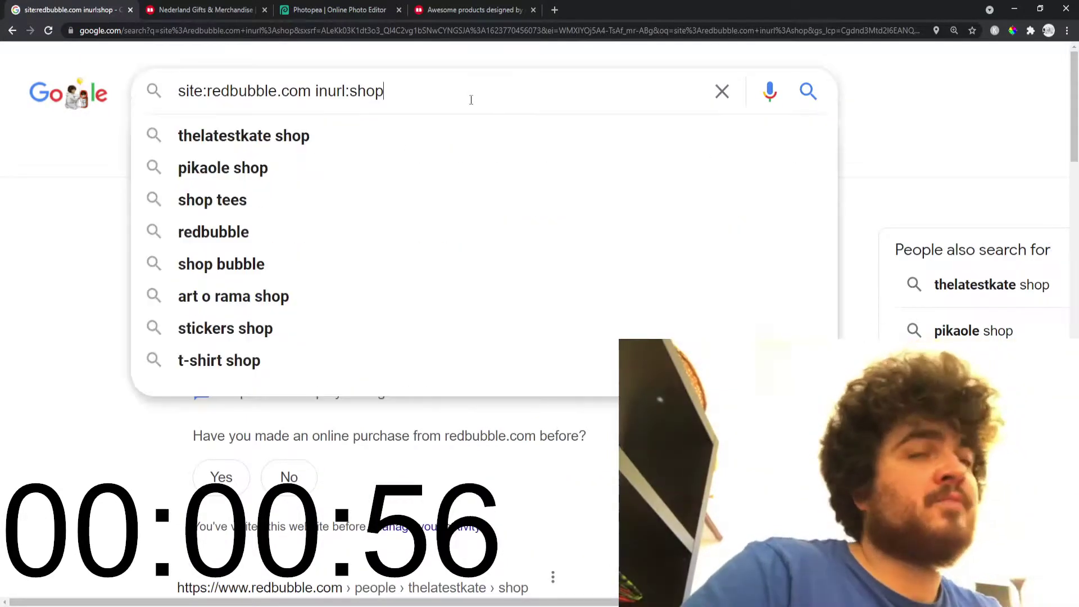
text(-people)
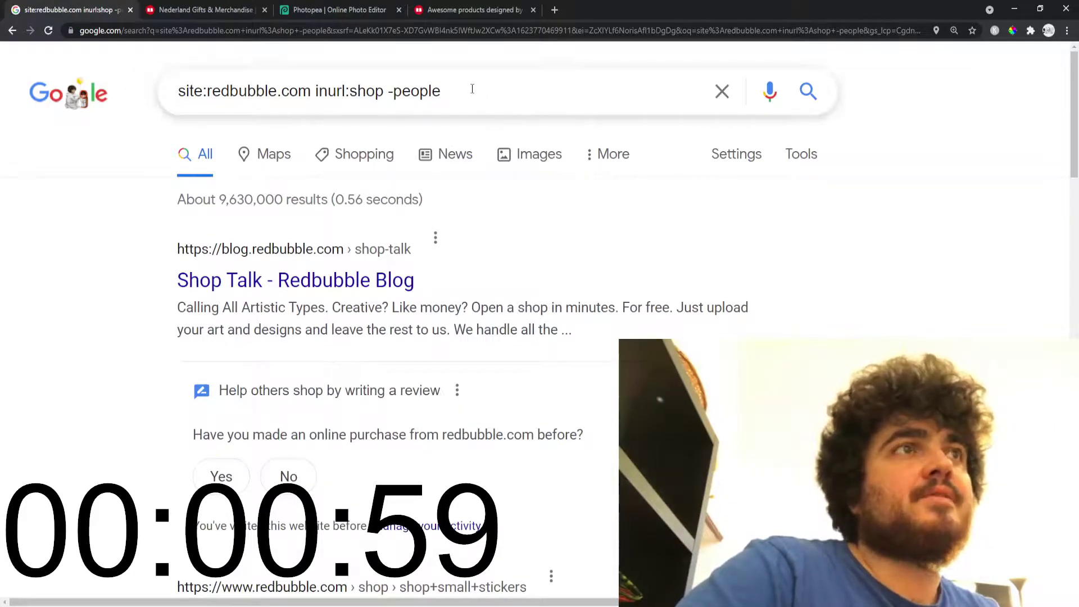
click(472, 88)
text(-blow)
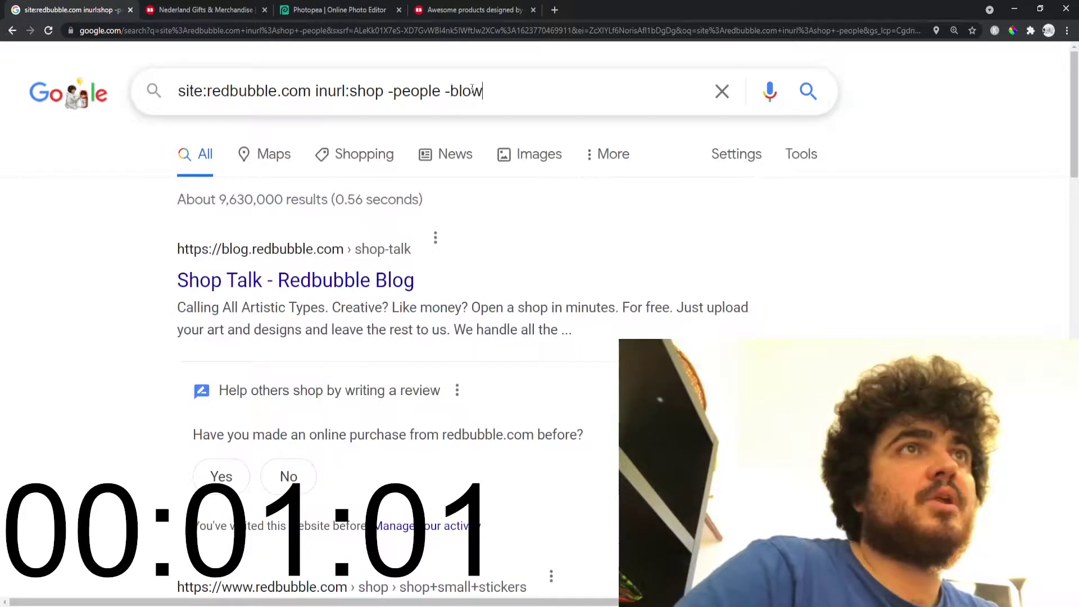
key(BackSpace)
text(g)
key(Return)
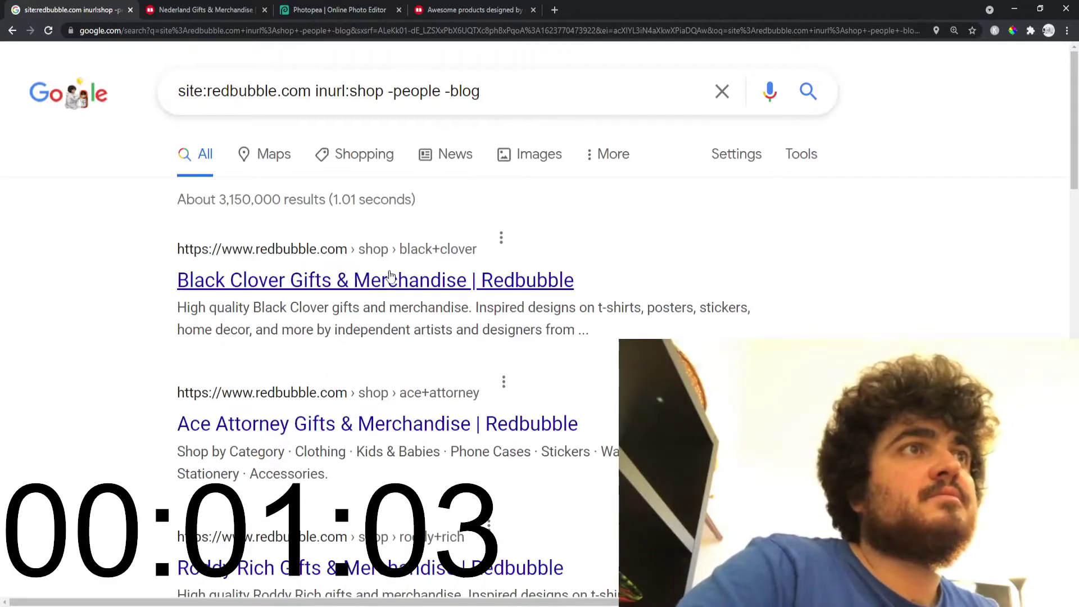
Open the Ace Attorney Gifts & Merchandise result in a new tab, view it and return to the Google results.
scroll(391, 273, down, 2)
scroll(384, 290, up, 1)
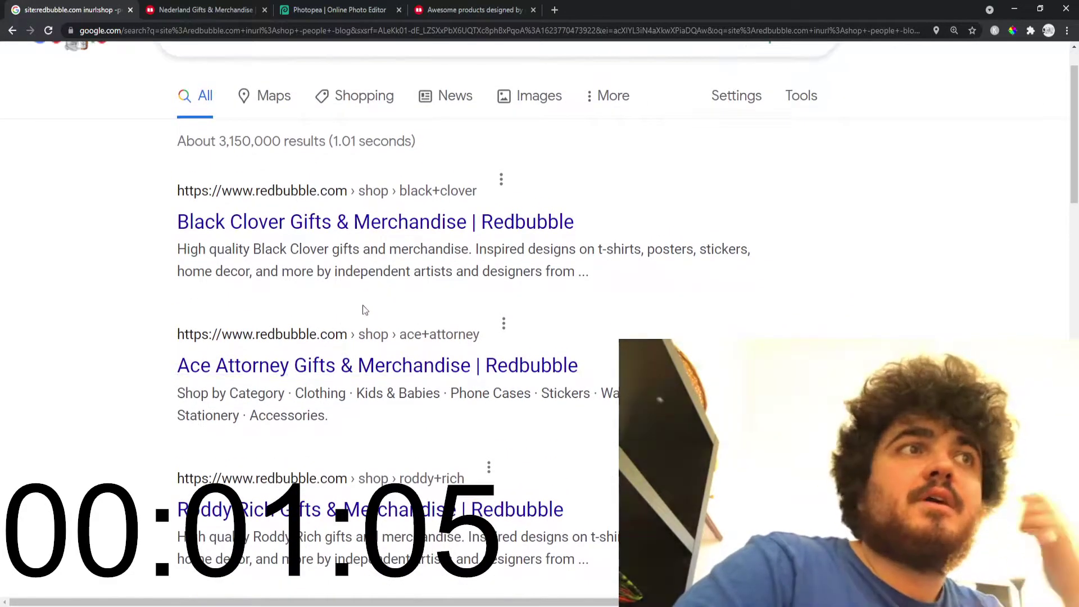
middle_click(400, 373)
click(340, 9)
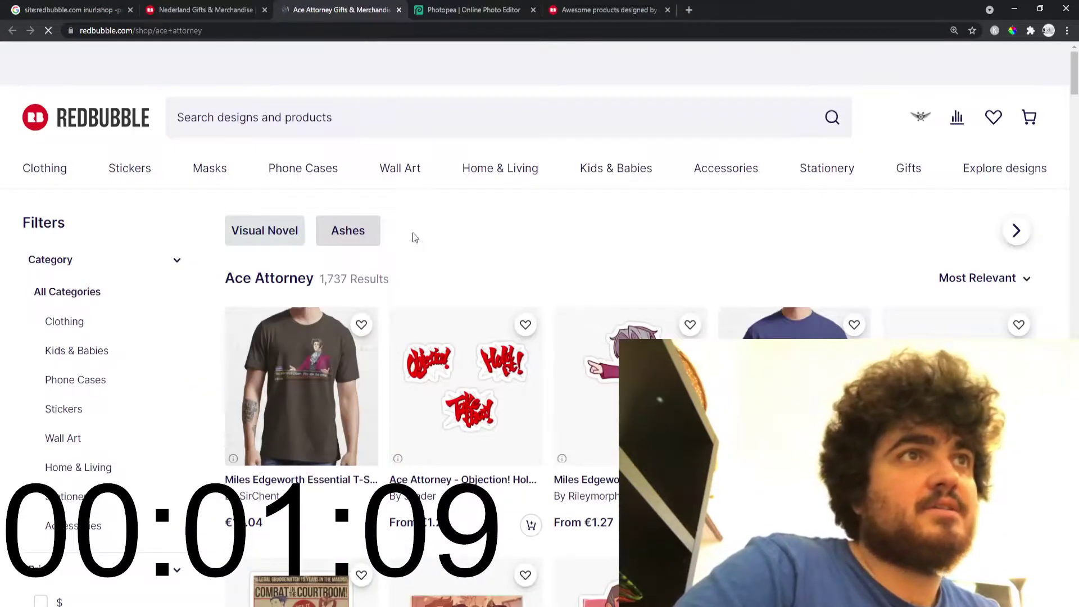
key(ctrl+shift+Tab)
key(ctrl+shift+Tab)
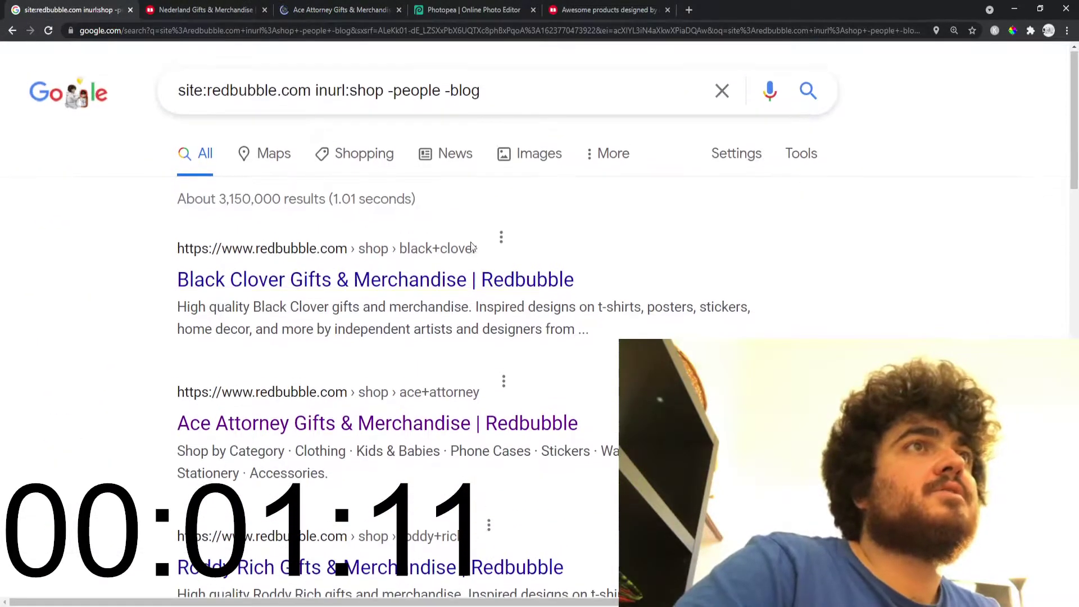
Try restricting the Redbubble shop search to titles with intitle:strength.
click(553, 98)
text(in)
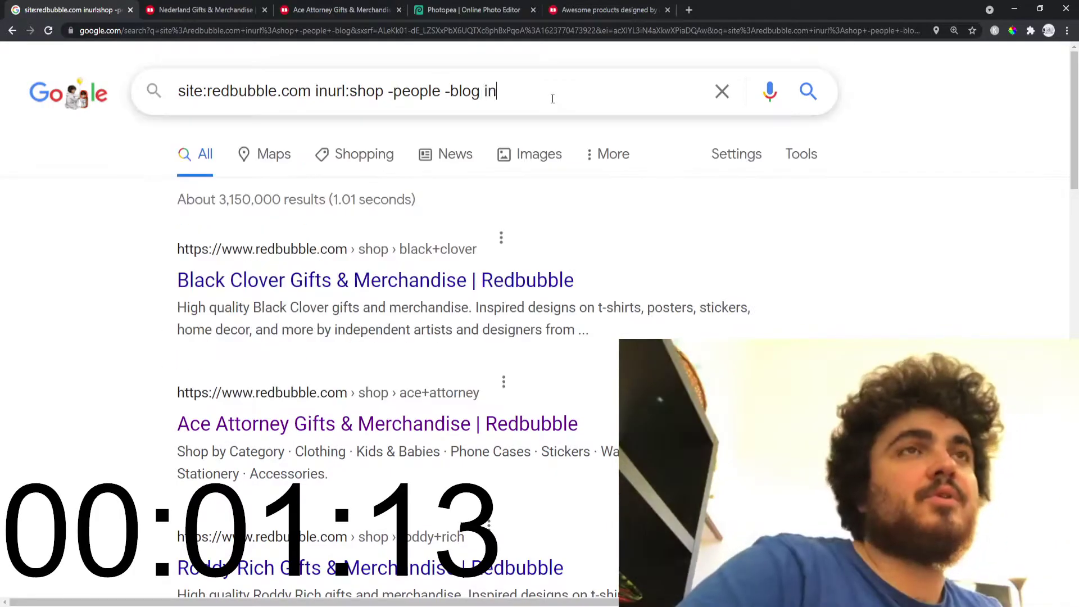
text(title:)
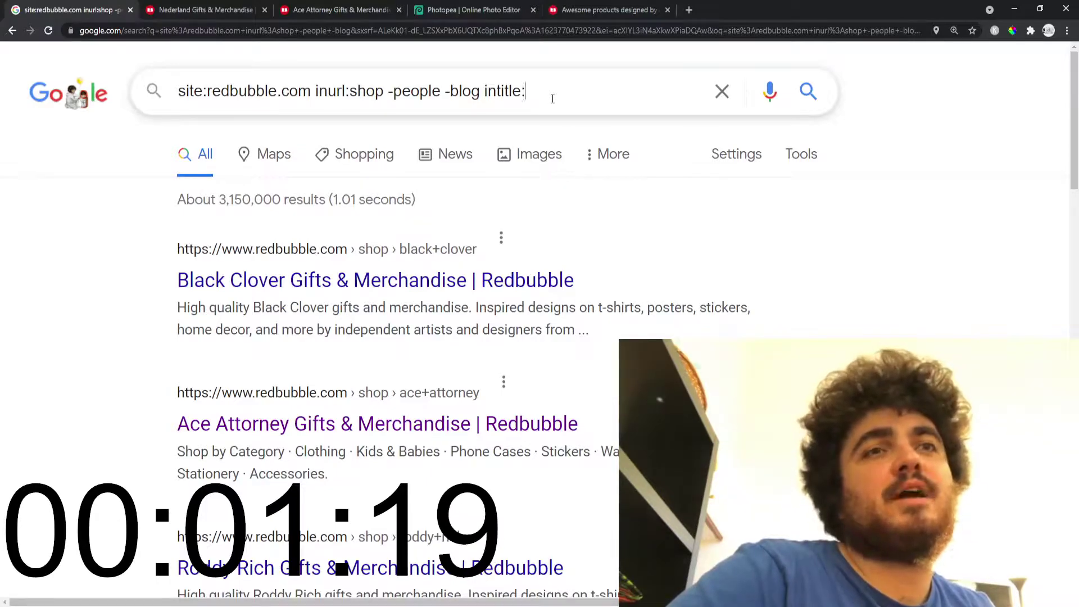
text(strength)
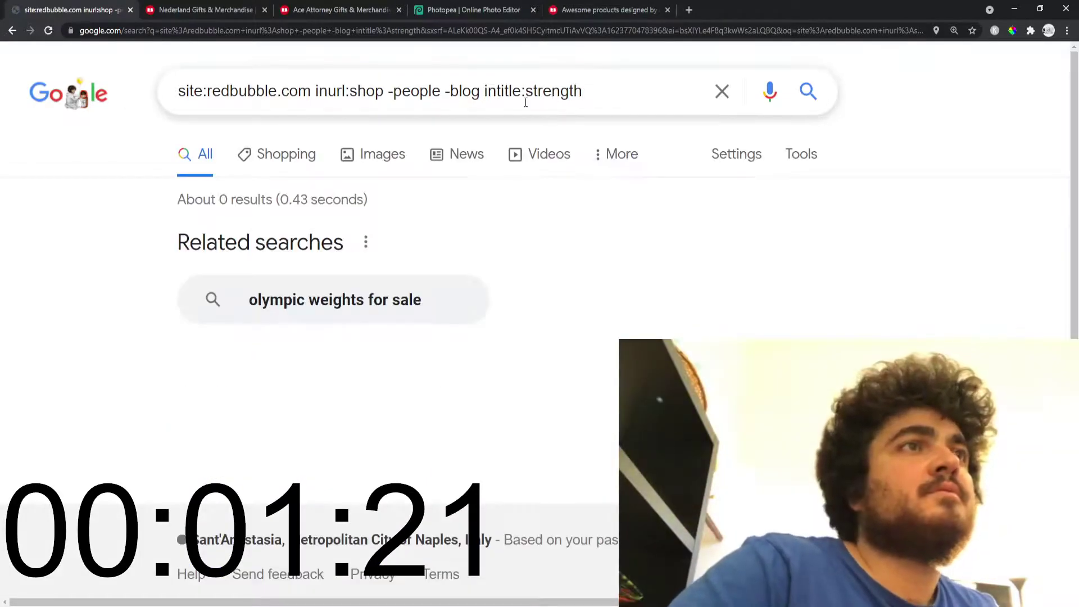
Try the title filter with another keyword, intitle:power.
drag(545, 91, 527, 91)
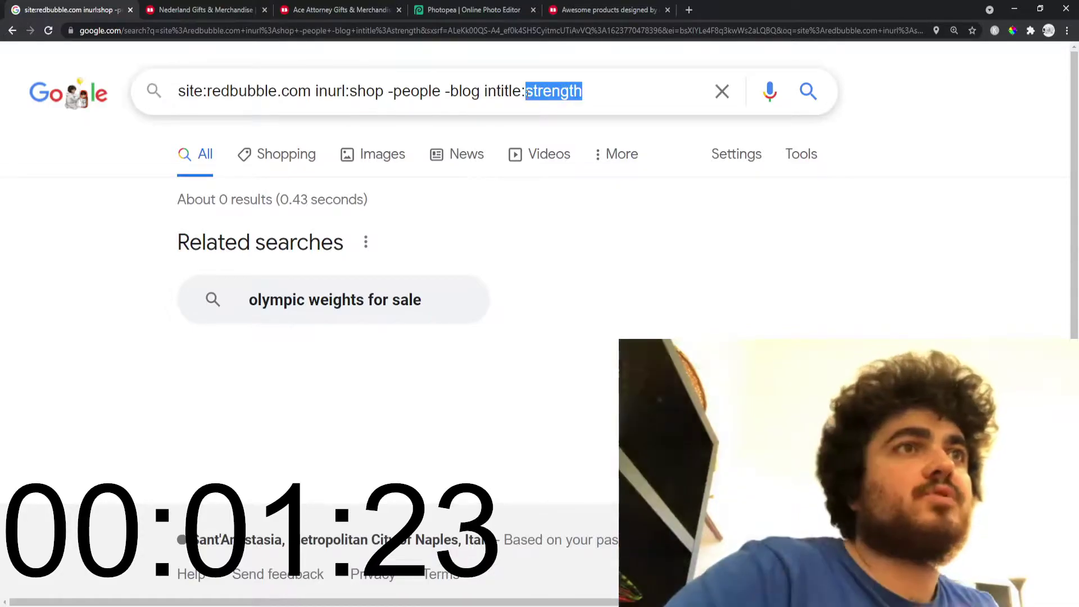
text(power)
key(Return)
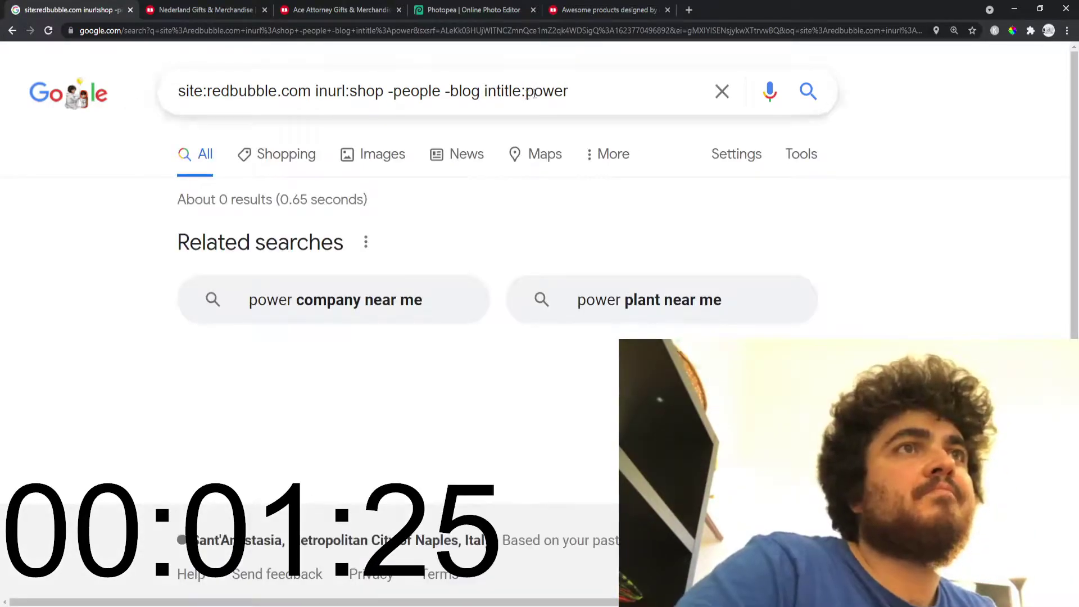
Try replacing the title filter with the page-text filter intext:power in the Redbubble shop search.
drag(550, 90, 489, 91)
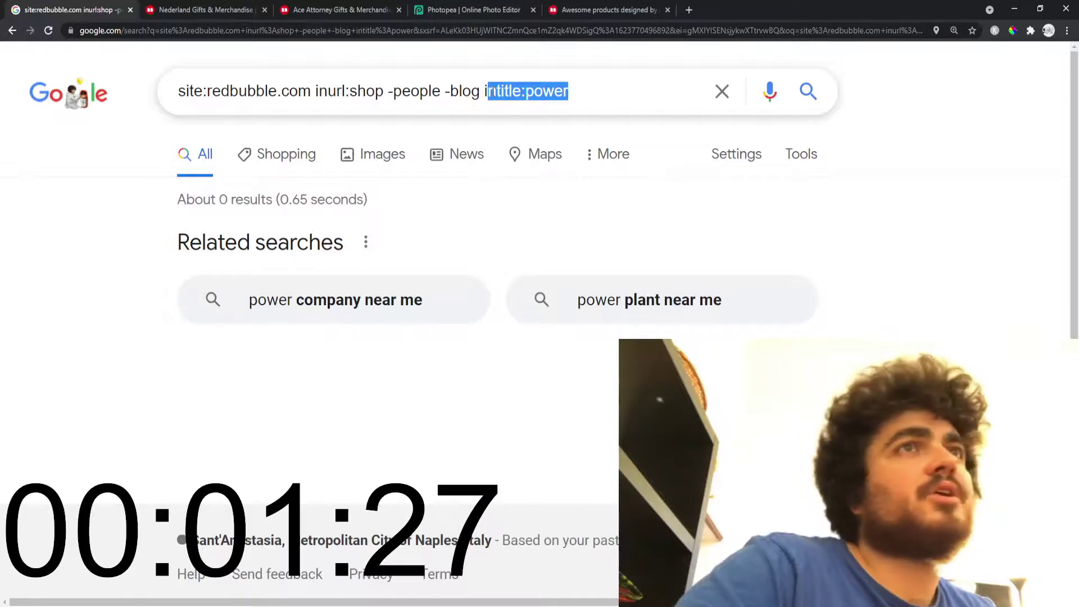
key(BackSpace)
key(Return)
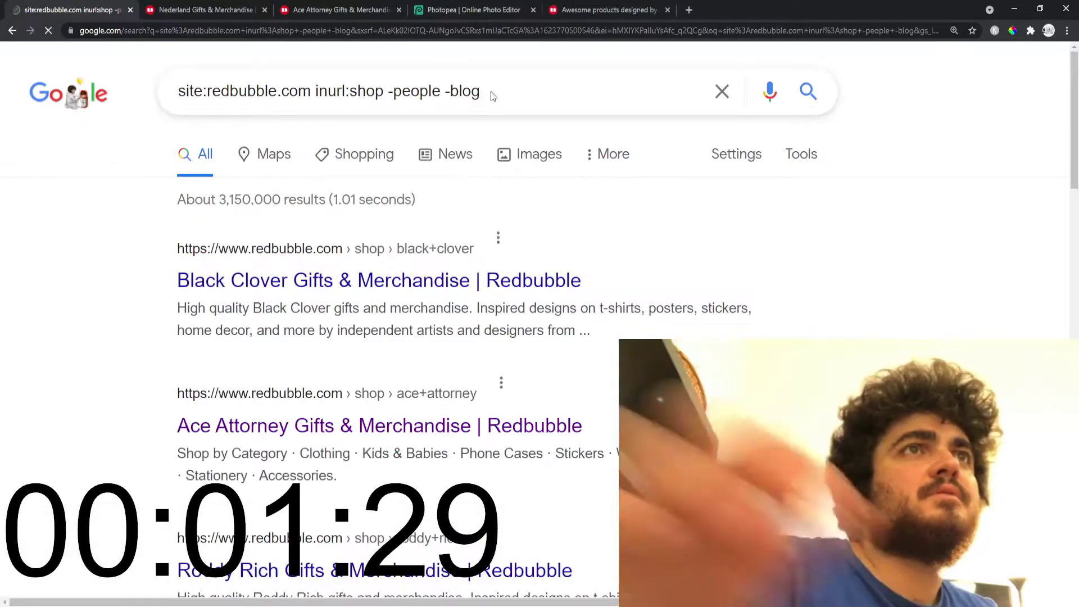
click(491, 91)
text(intext:)
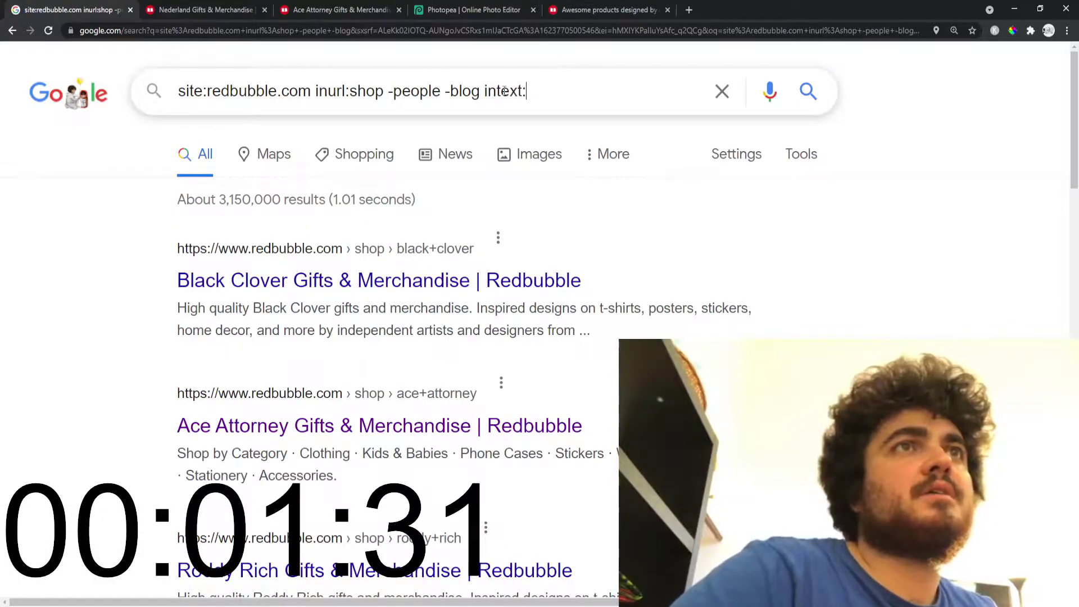
text(power)
key(Return)
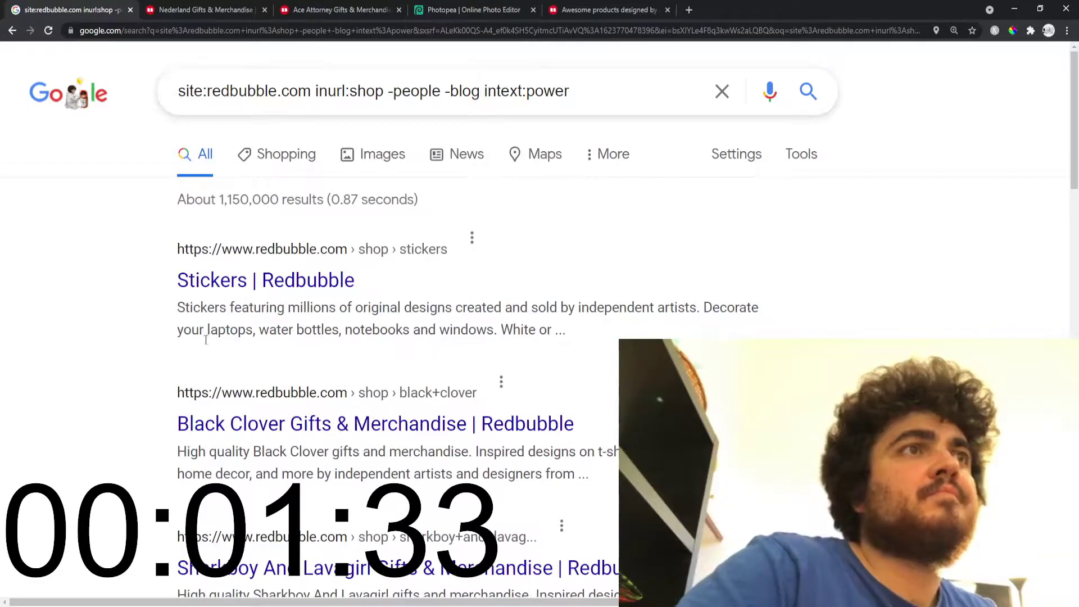
Scan the shop results, replace the page-text filter with "intitle: power" and search again.
scroll(266, 381, down, 3)
scroll(338, 380, down, 1)
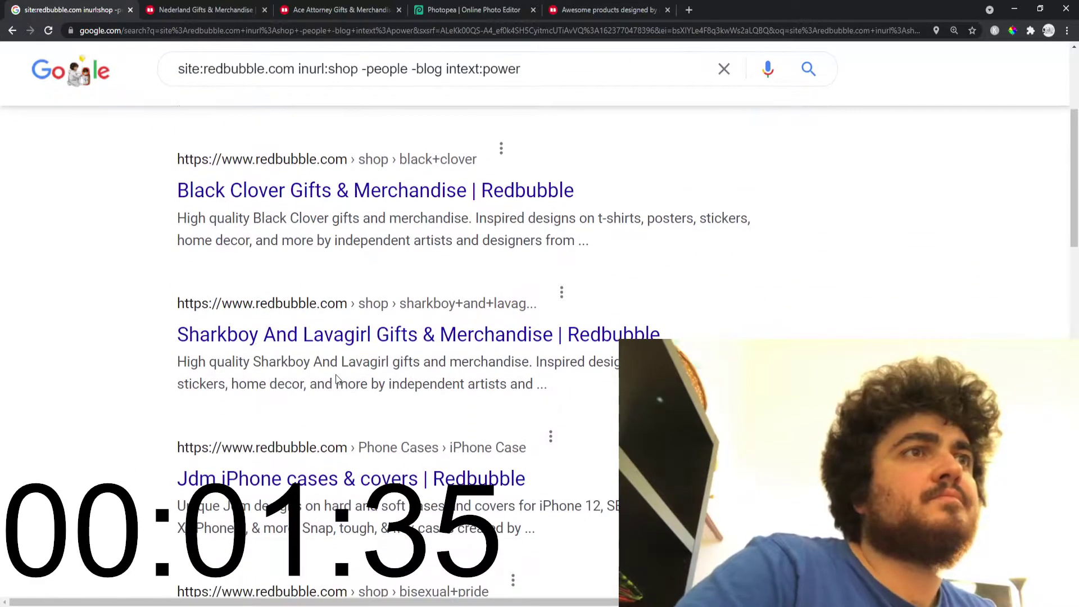
scroll(377, 388, down, 12)
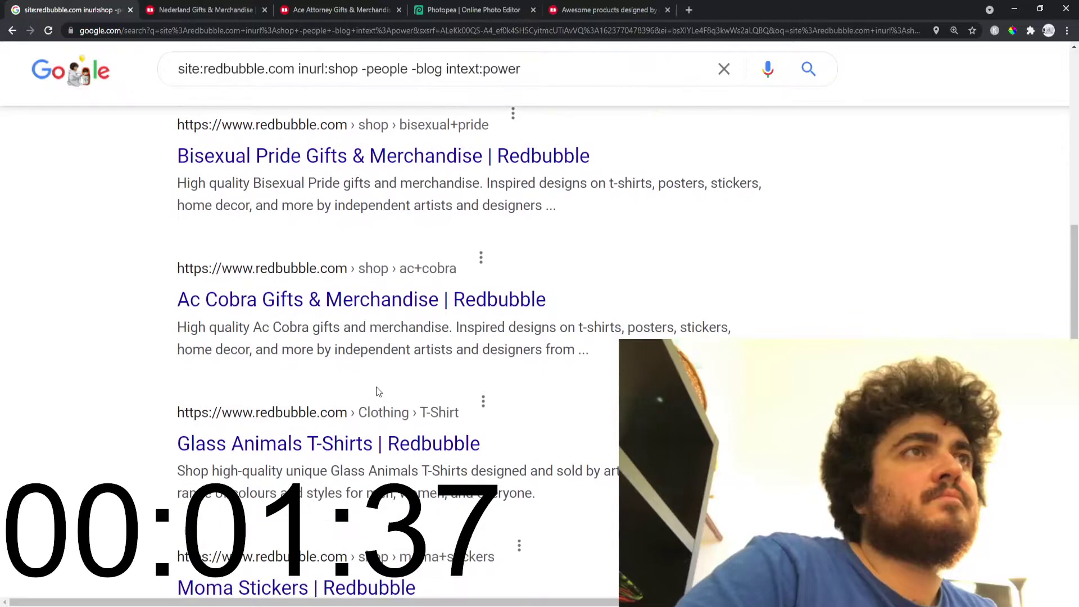
scroll(377, 391, down, 4)
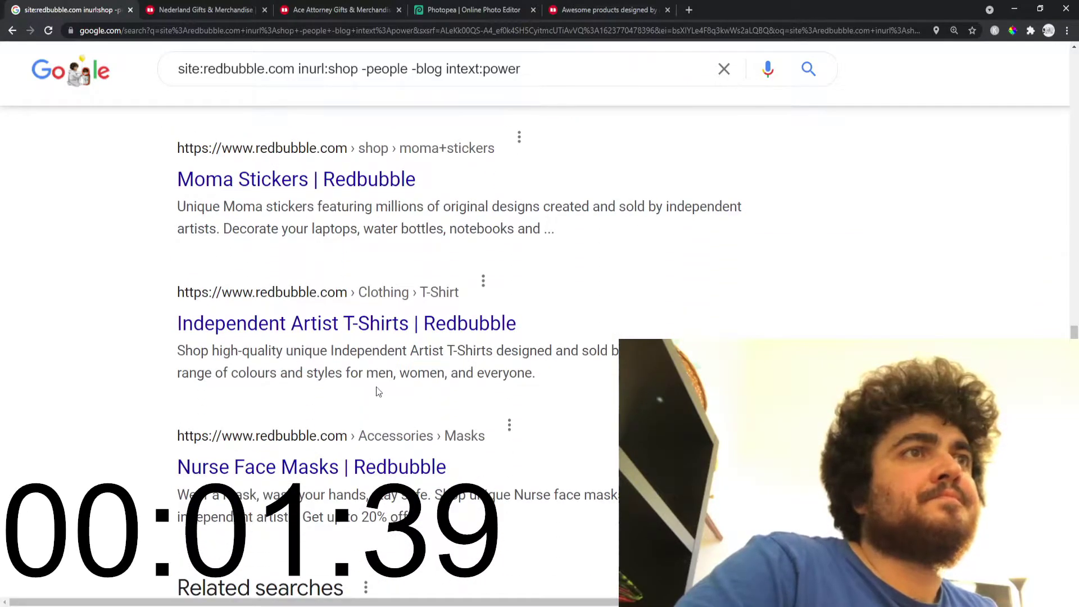
scroll(376, 390, up, 16)
scroll(376, 382, up, 4)
drag(570, 91, 486, 91)
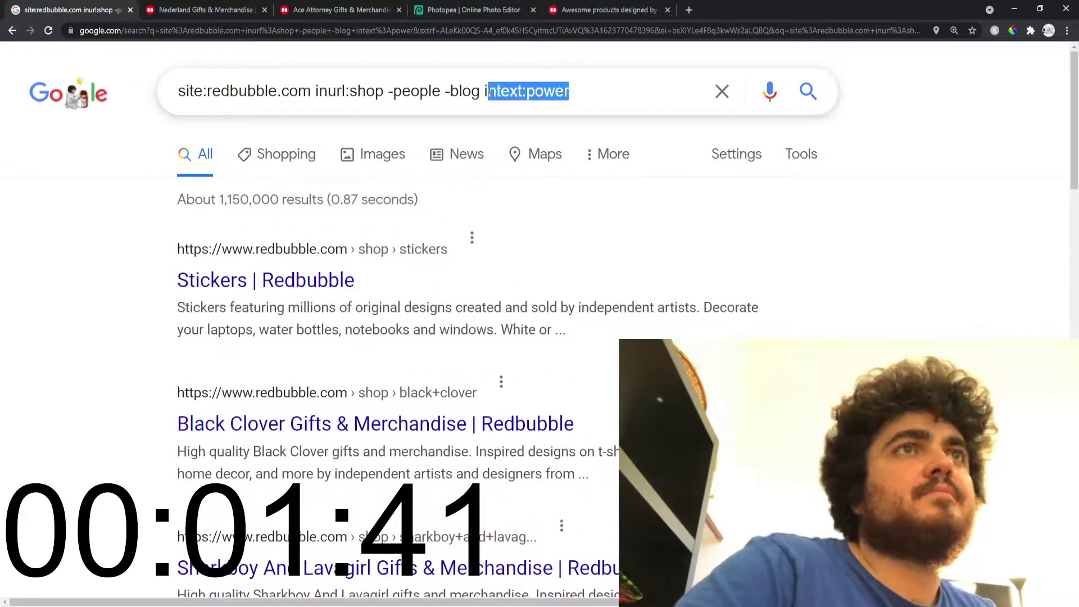
key(BackSpace)
text(intitle: power)
key(Return)
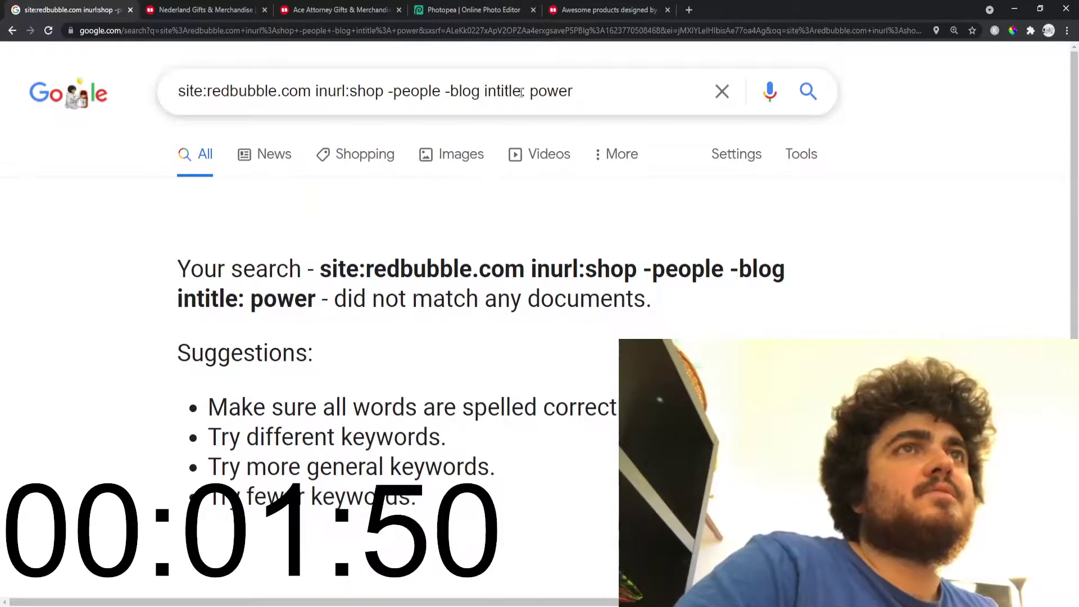
Remove the -people and -blog exclusions from the query, leaving site:redbubble.com inurl:shop intitle: power.
drag(481, 91, 316, 91)
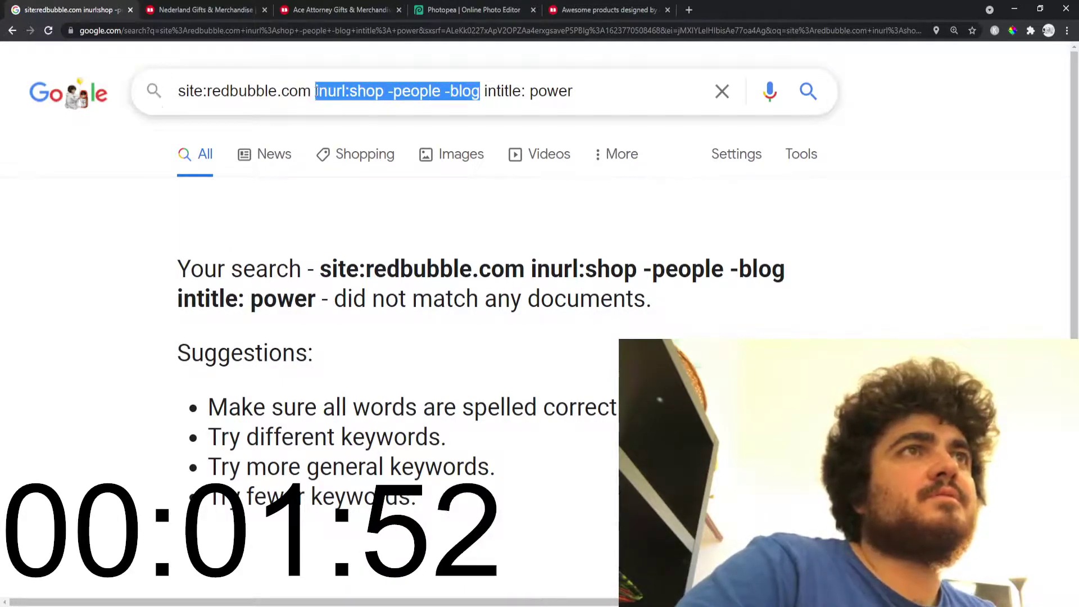
click(338, 91)
drag(387, 91, 483, 91)
key(BackSpace)
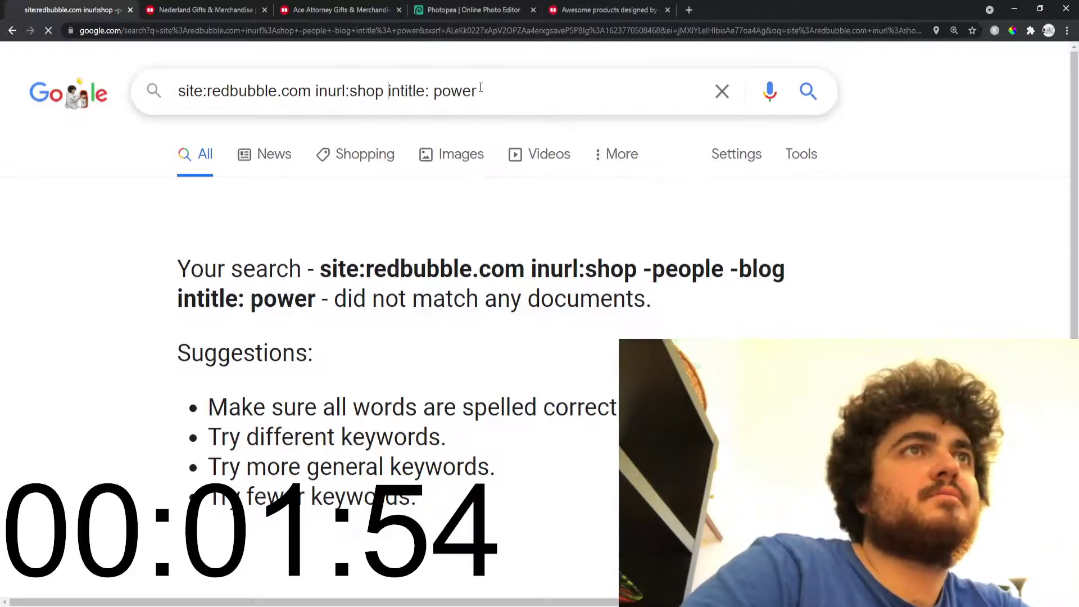
Run the Redbubble shop search, correct the title filter to intitle:power without the space, and search again.
key(Return)
scroll(402, 216, down, 4)
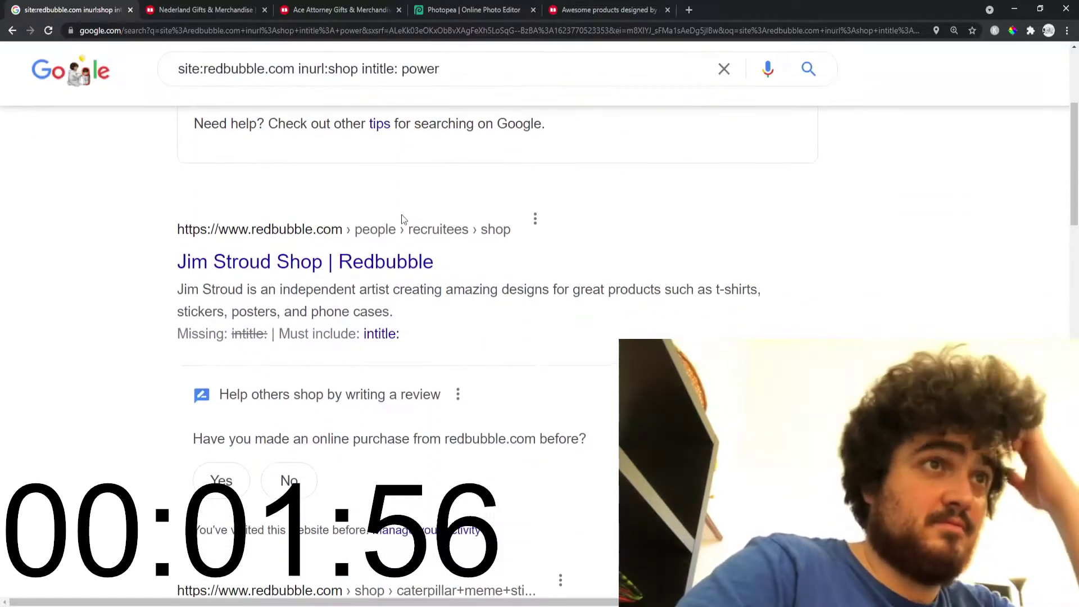
scroll(402, 219, up, 4)
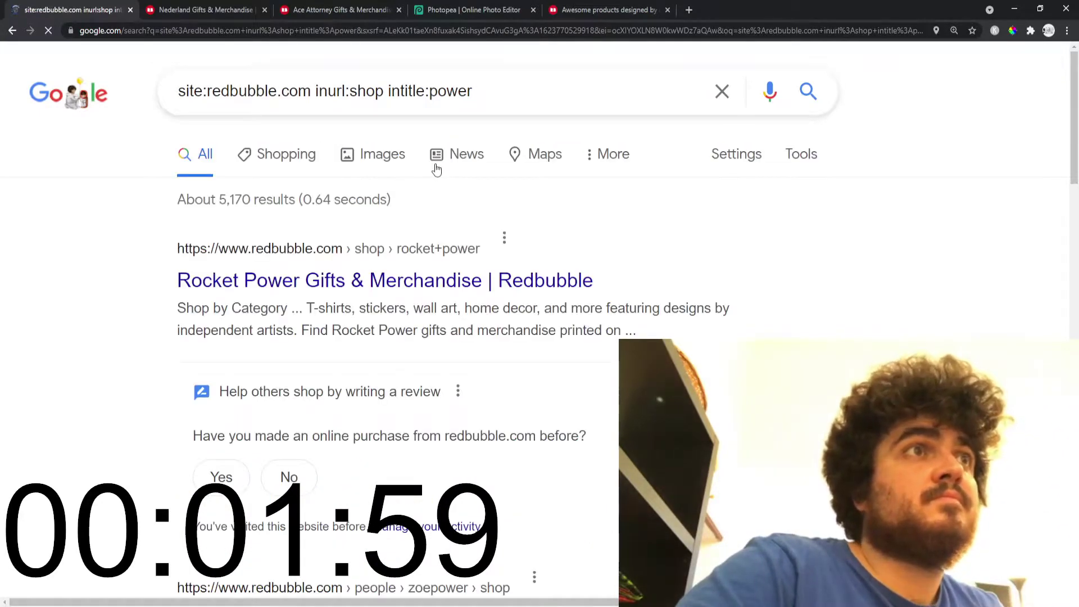
Scan the power shop results and open the Power To The People Gifts & Merchandise page in its own tab.
scroll(434, 199, down, 8)
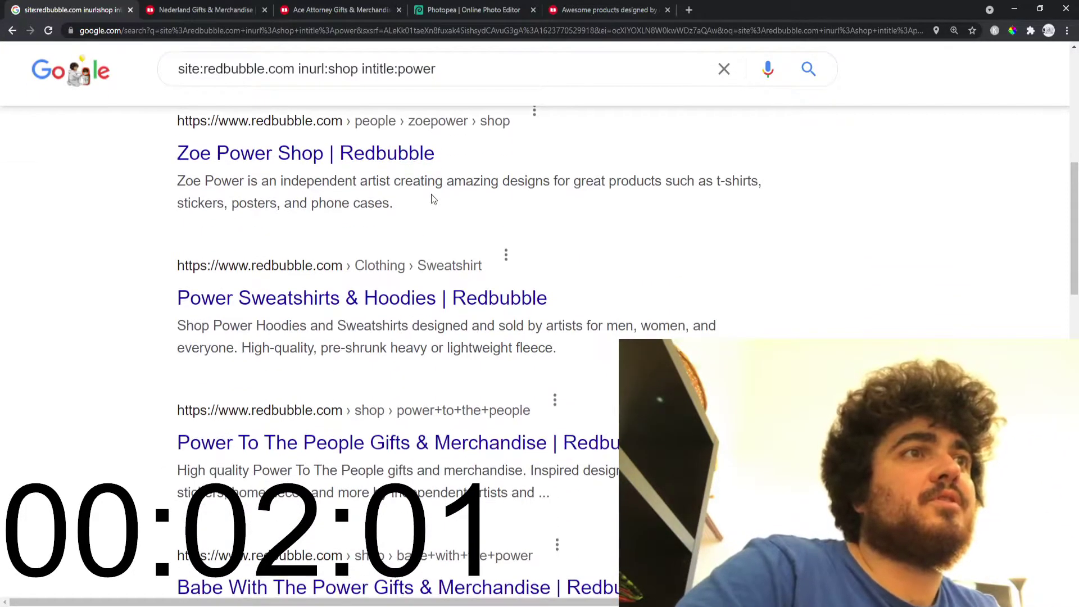
scroll(351, 358, down, 3)
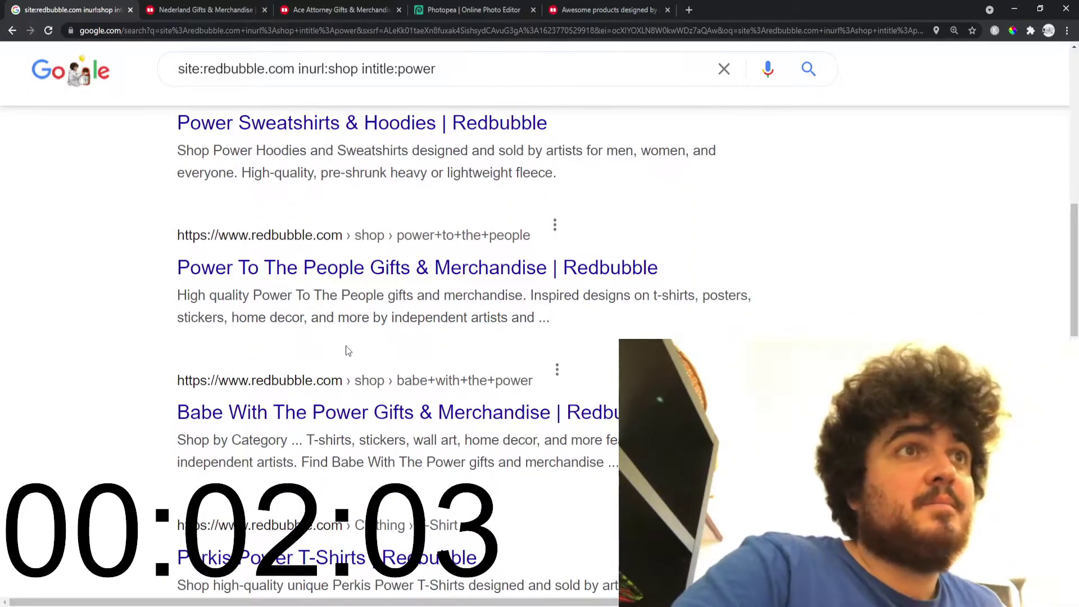
middle_click(385, 285)
click(441, 15)
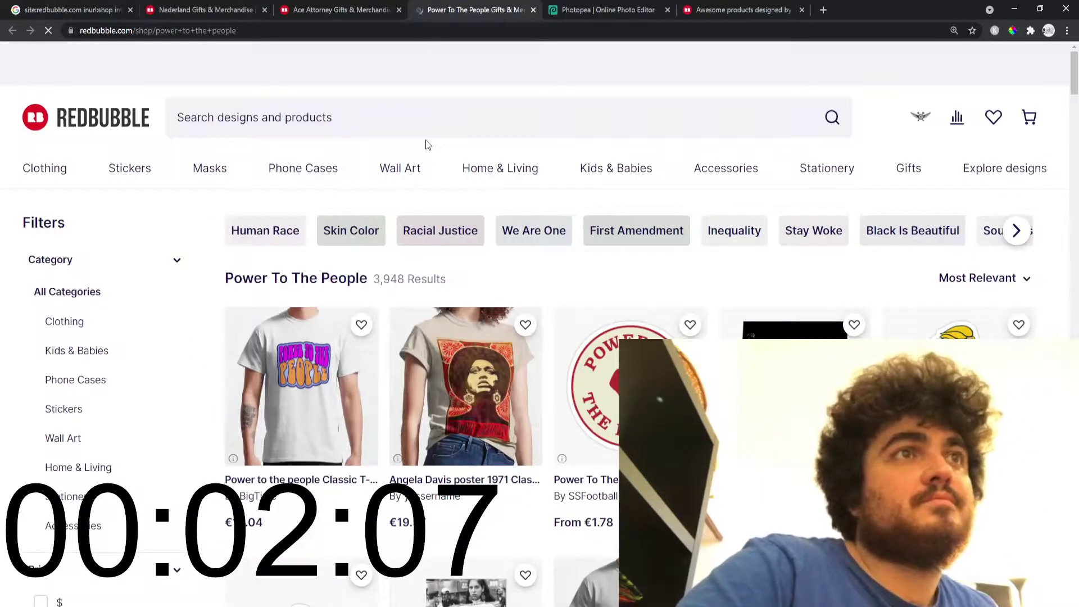
Return to the search results and open the Babe With The Power Gifts & Merchandise page in its own tab.
click(79, 6)
scroll(248, 351, down, 1)
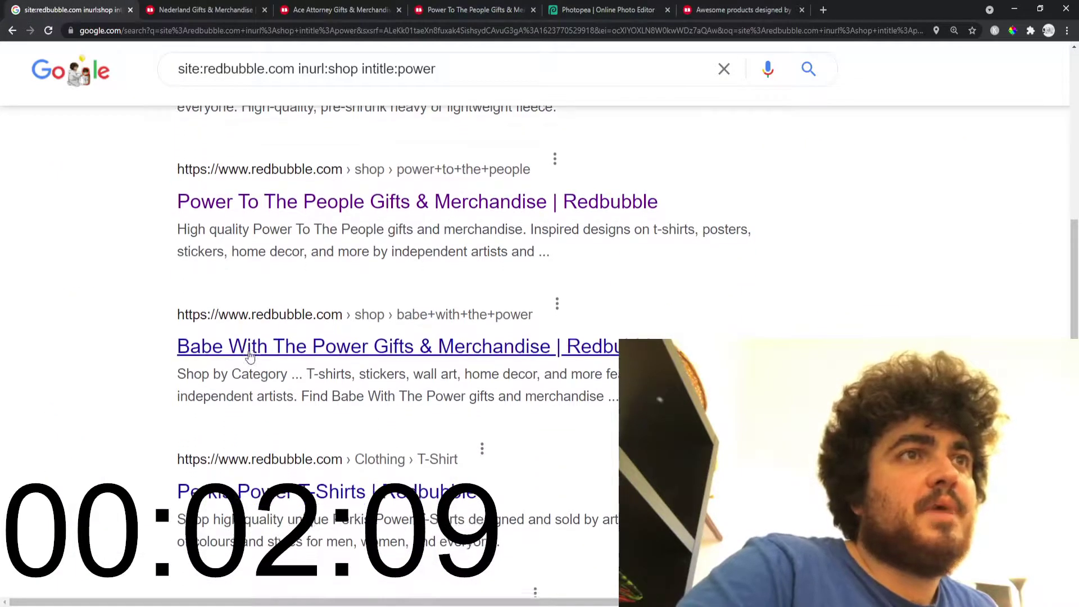
scroll(265, 306, down, 1)
middle_click(281, 296)
click(225, 10)
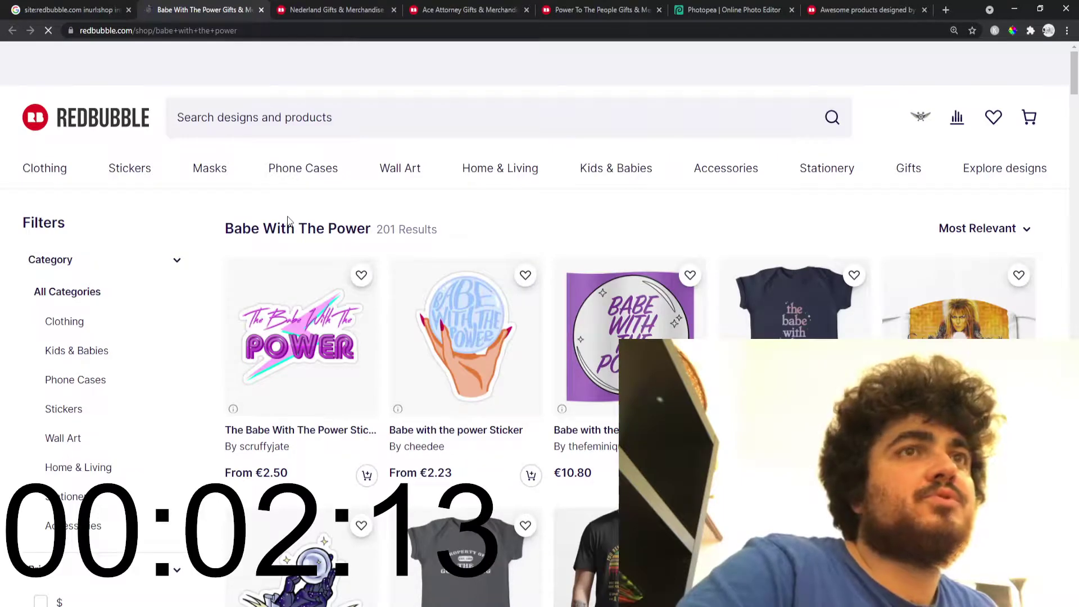
Examine the Babe With The Power designs on Redbubble, checking them against the search results tab.
scroll(288, 222, down, 3)
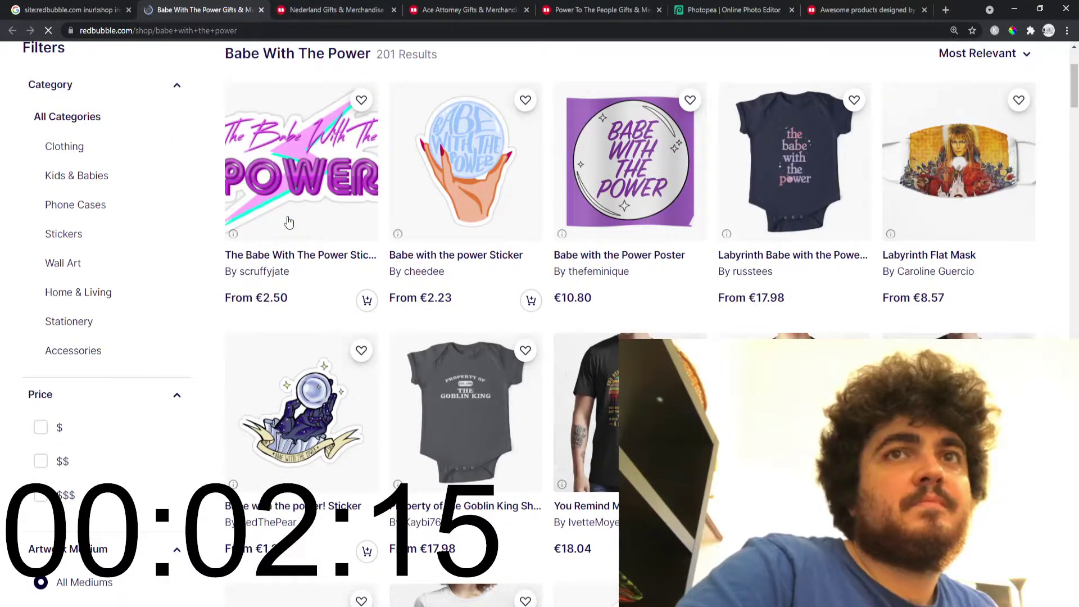
scroll(288, 222, down, 5)
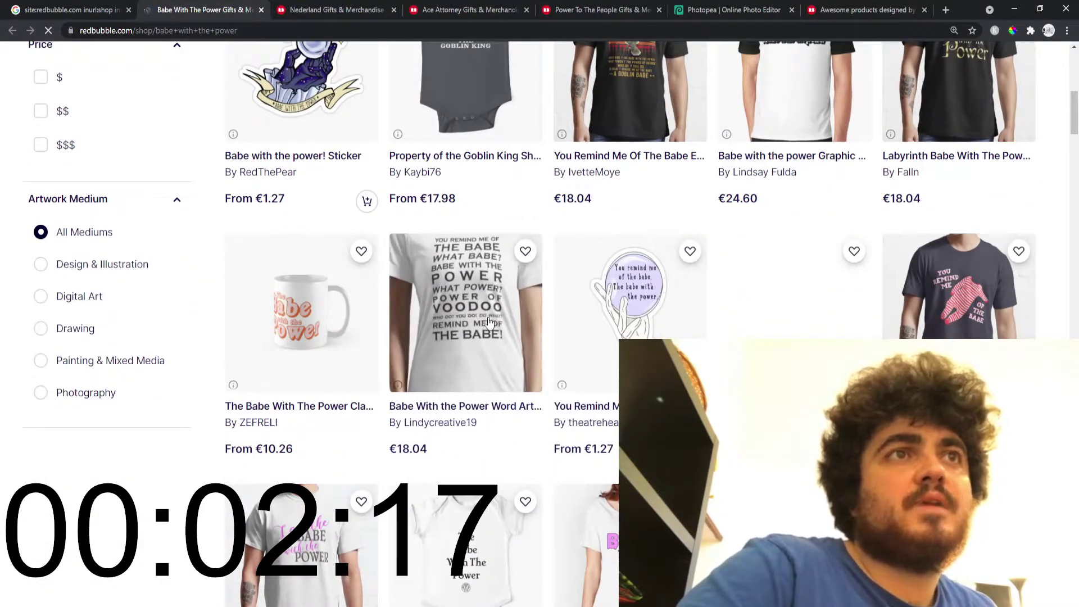
scroll(489, 322, down, 3)
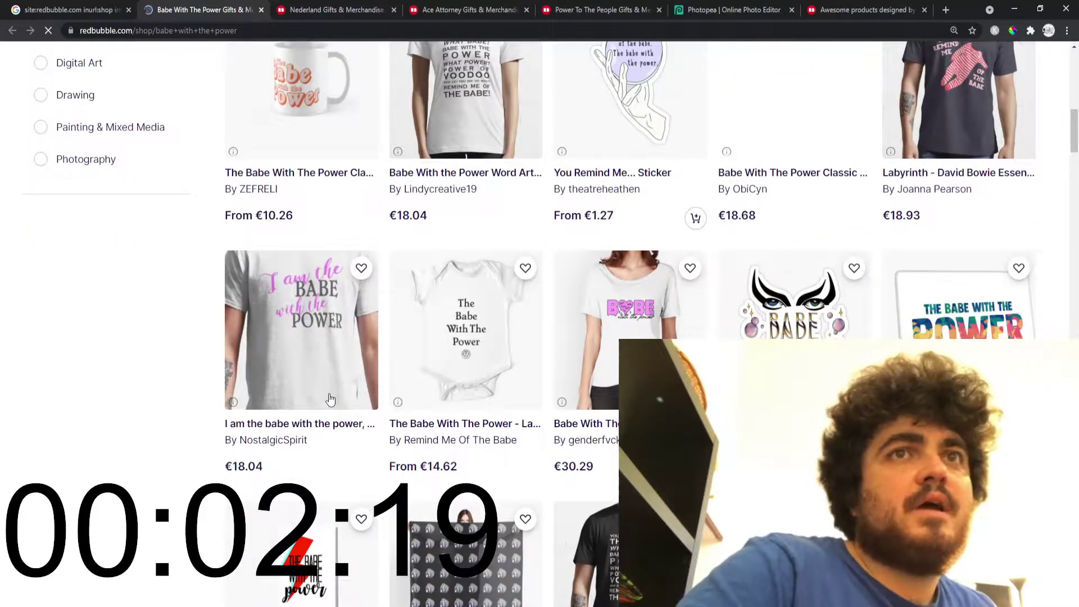
scroll(329, 399, down, 1)
scroll(330, 399, up, 6)
key(ctrl+shift+Tab)
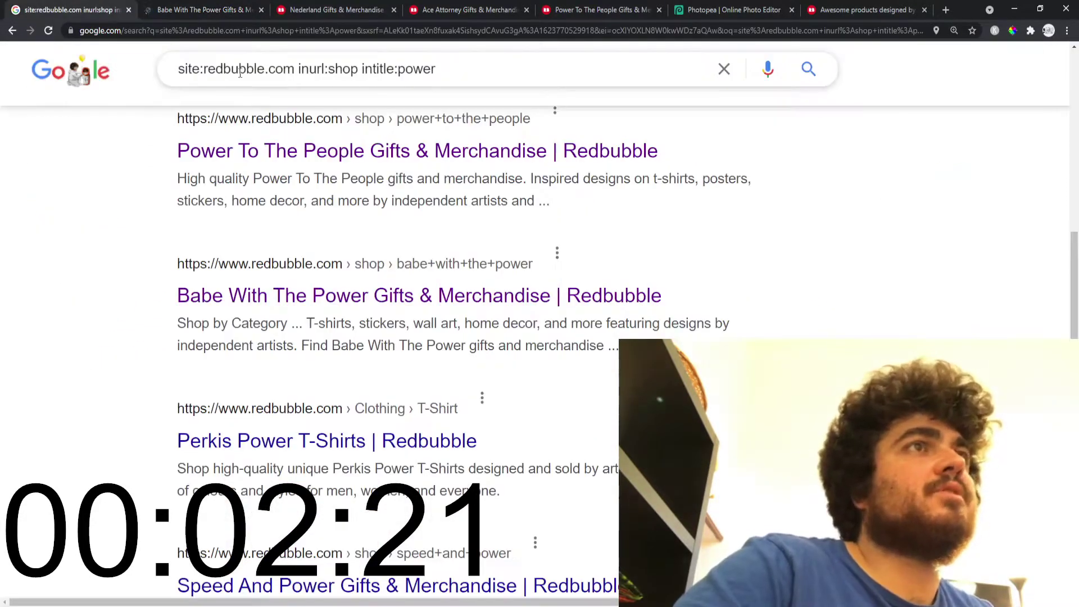
key(ctrl+Tab)
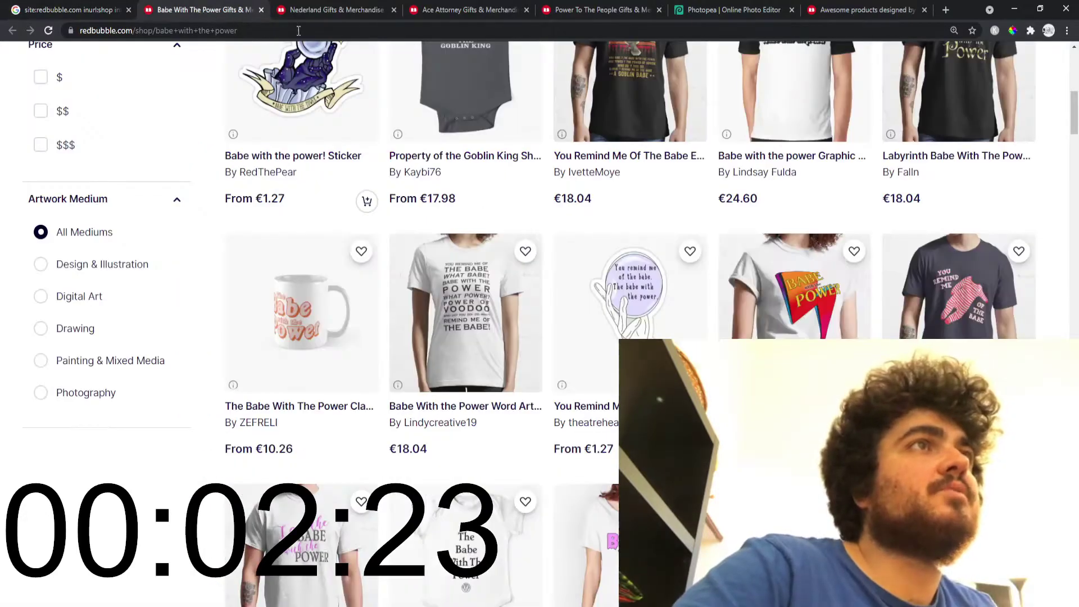
key(ctrl+Tab)
click(344, 30)
text(ahr)
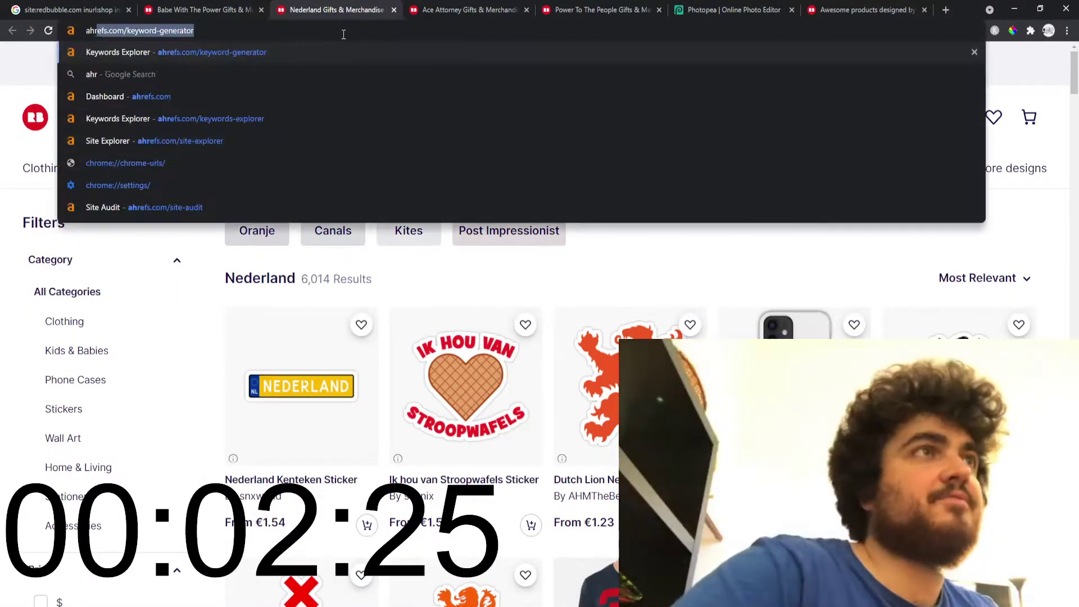
text(efs)
key(Escape)
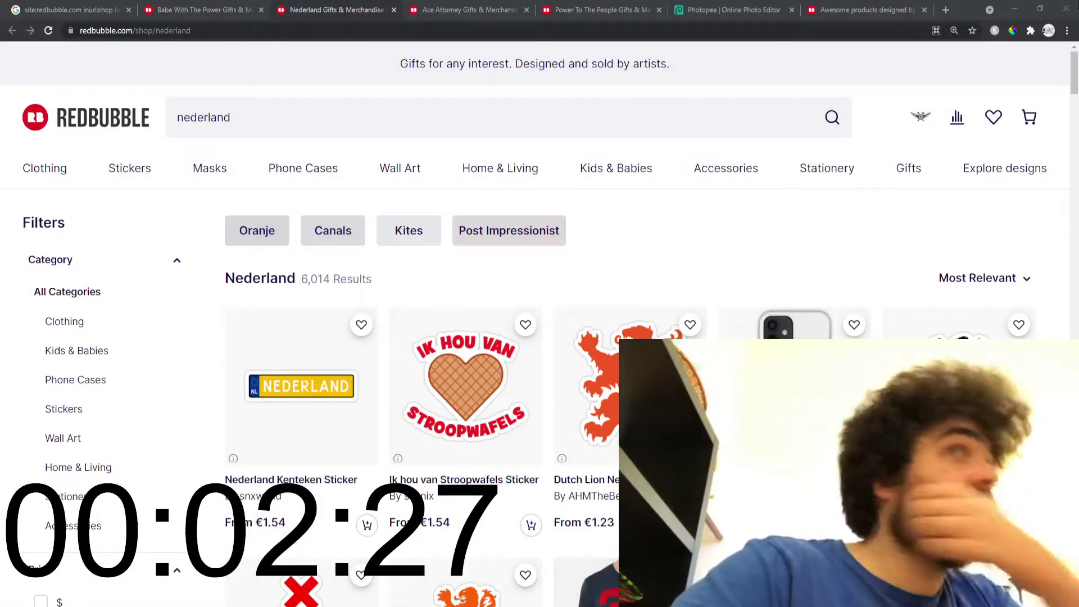
Load the Ahrefs Keywords Explorer in the tab showing the Nederland shop page.
click(361, 32)
text(ahre)
key(Return)
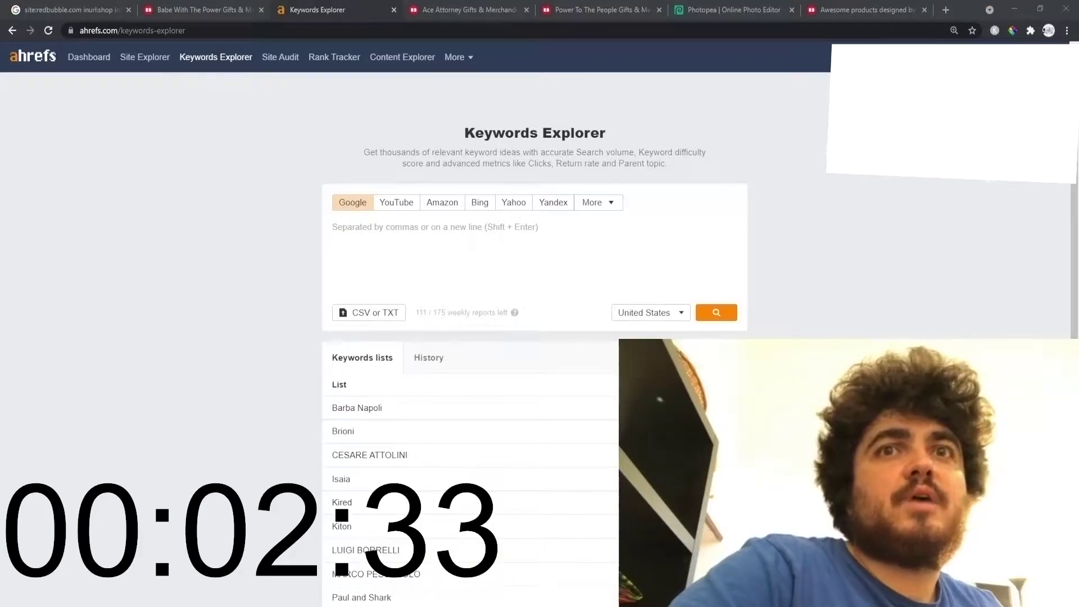
Open a new incognito window and load ahrefs.com/keyword-generator in it.
key(ctrl+shift+n)
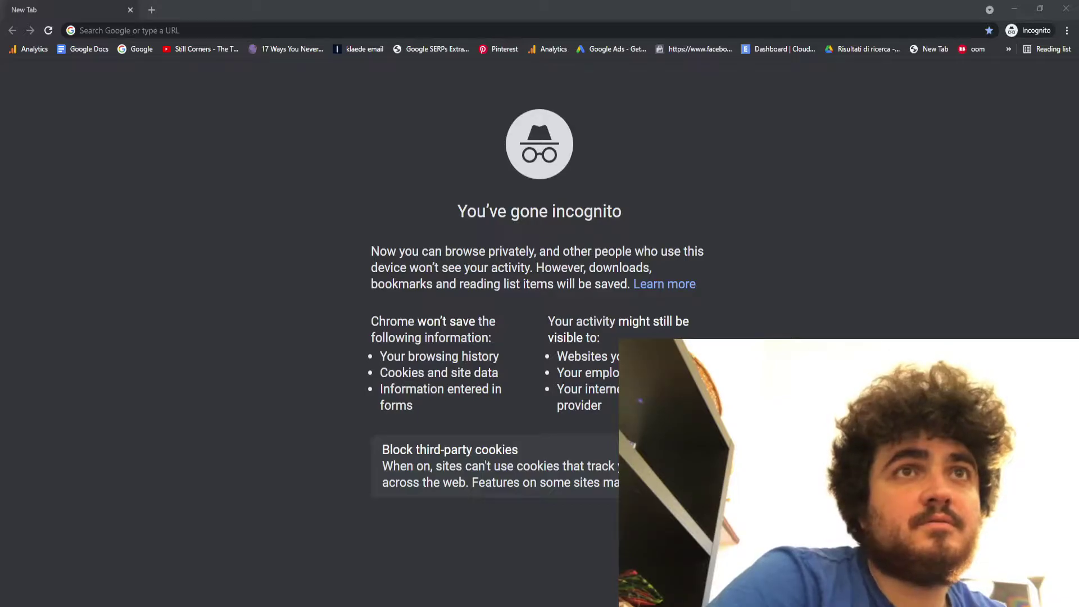
click(363, 25)
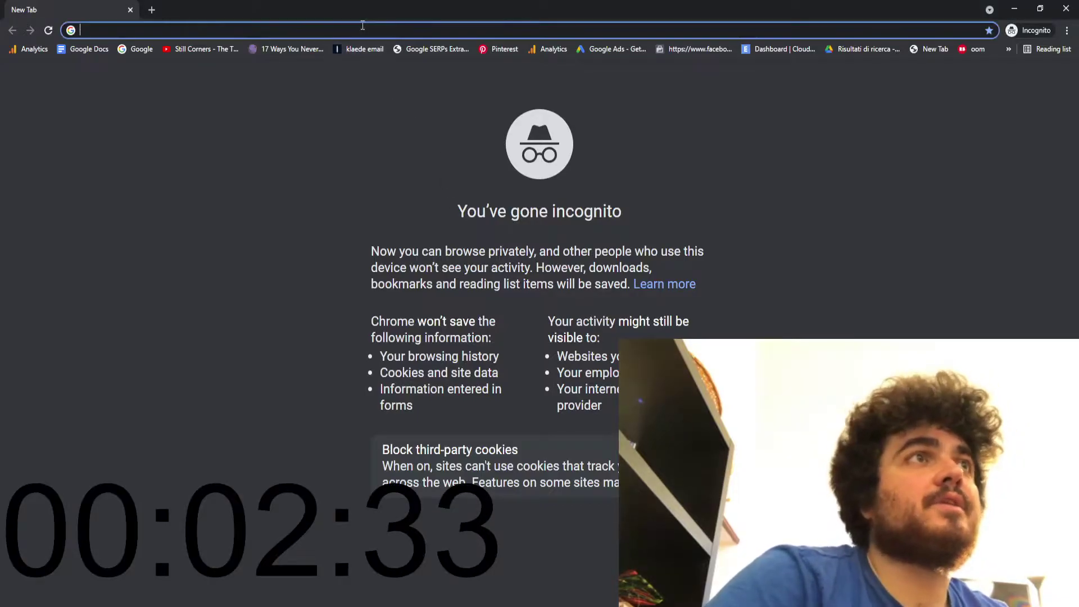
text(ahrefs.com/keyword-generator)
key(Return)
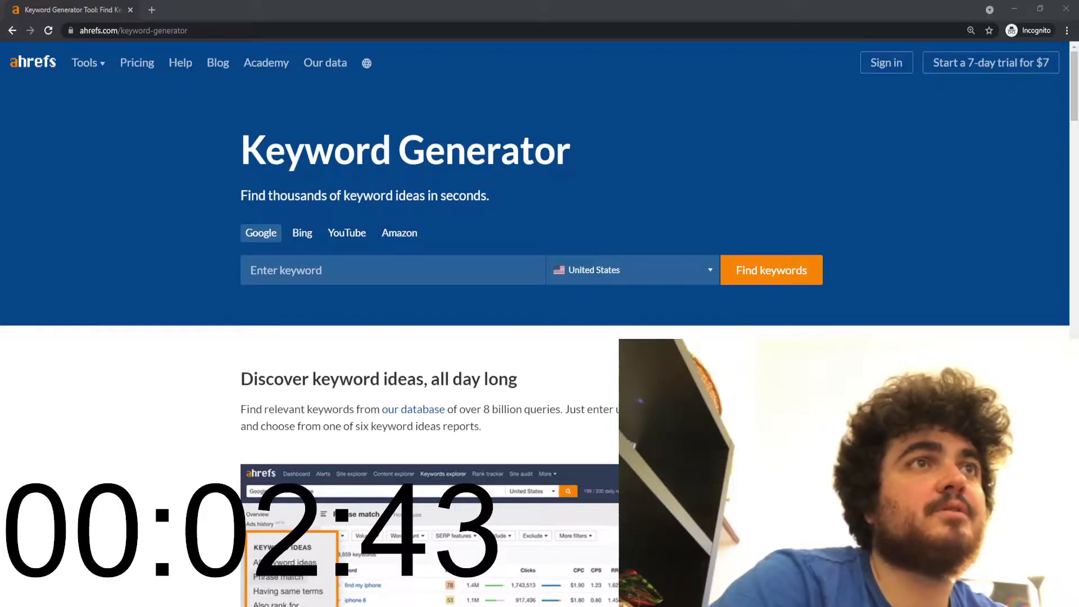
Look up Google keyword ideas for "babe with the power" in the United States.
click(349, 217)
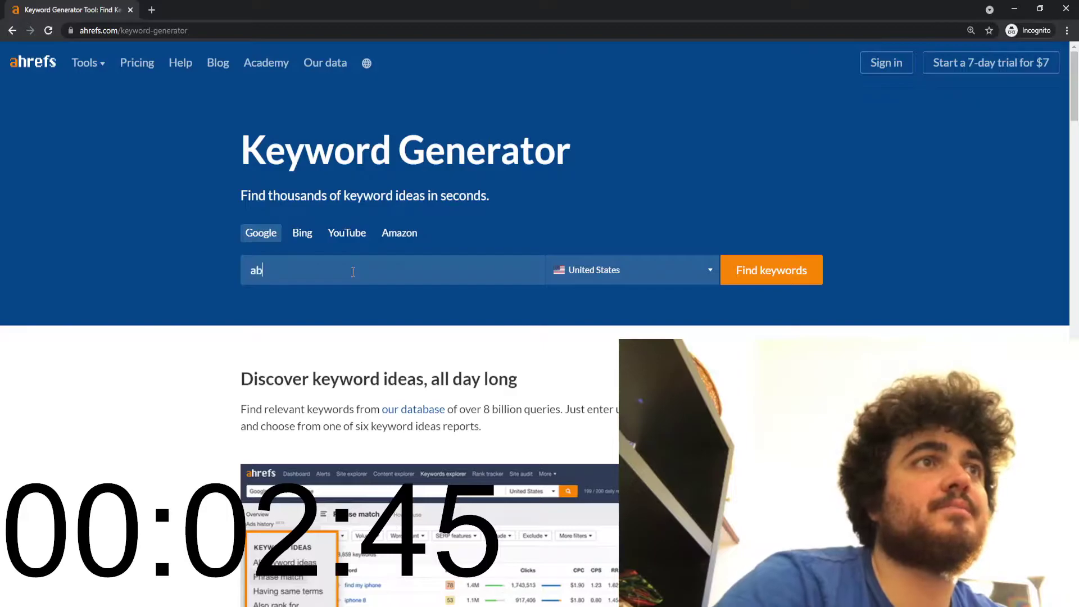
text(ab)
key(BackSpace)
text(be with the po)
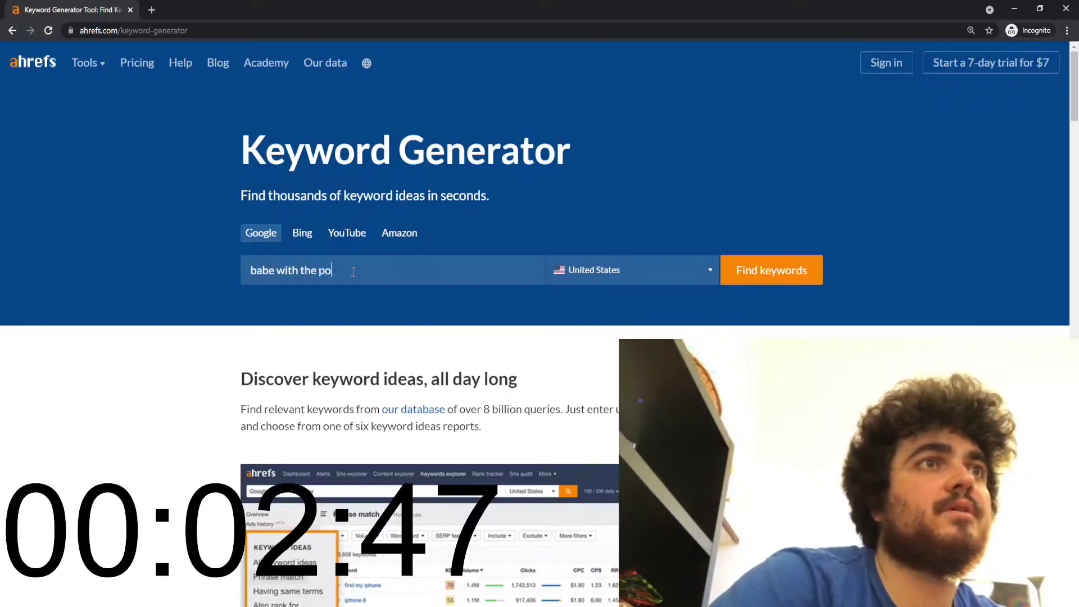
text(wer)
key(Return)
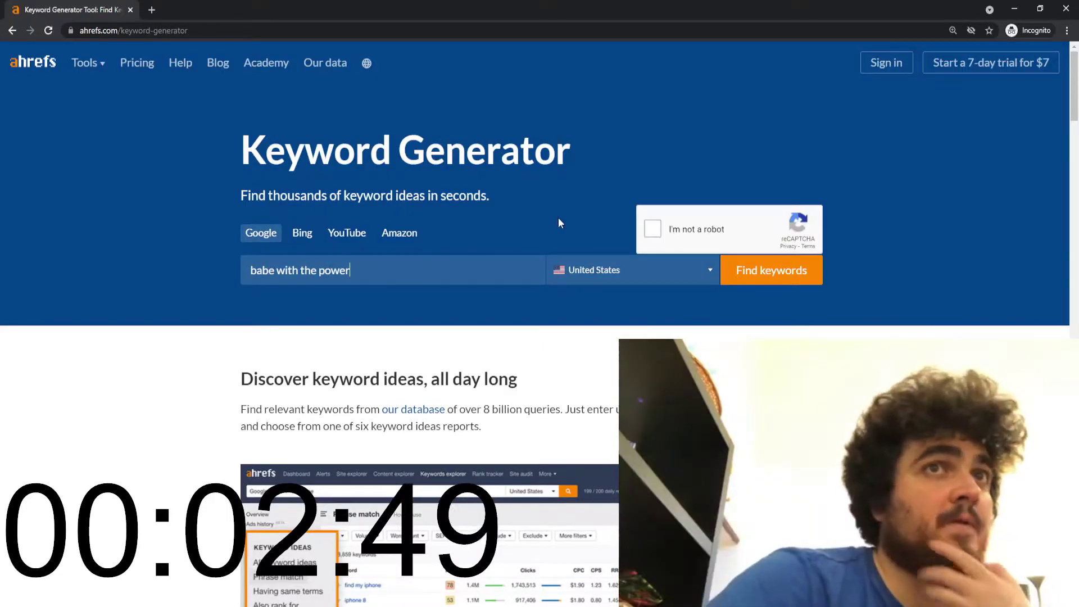
Complete the robot check by selecting all images with traffic lights and verifying the selection.
click(653, 228)
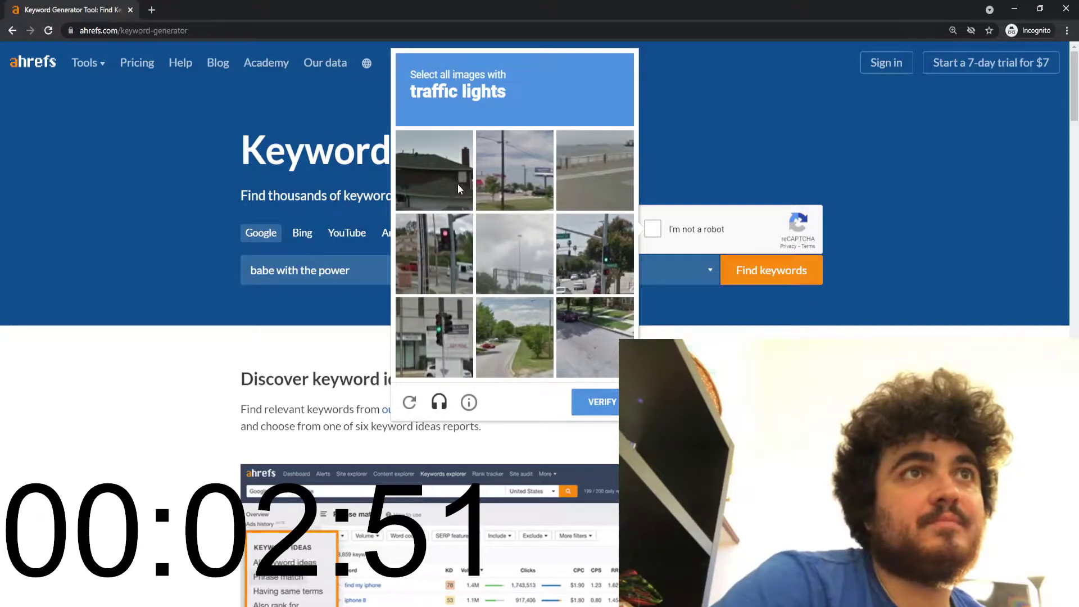
click(454, 304)
click(468, 268)
click(590, 264)
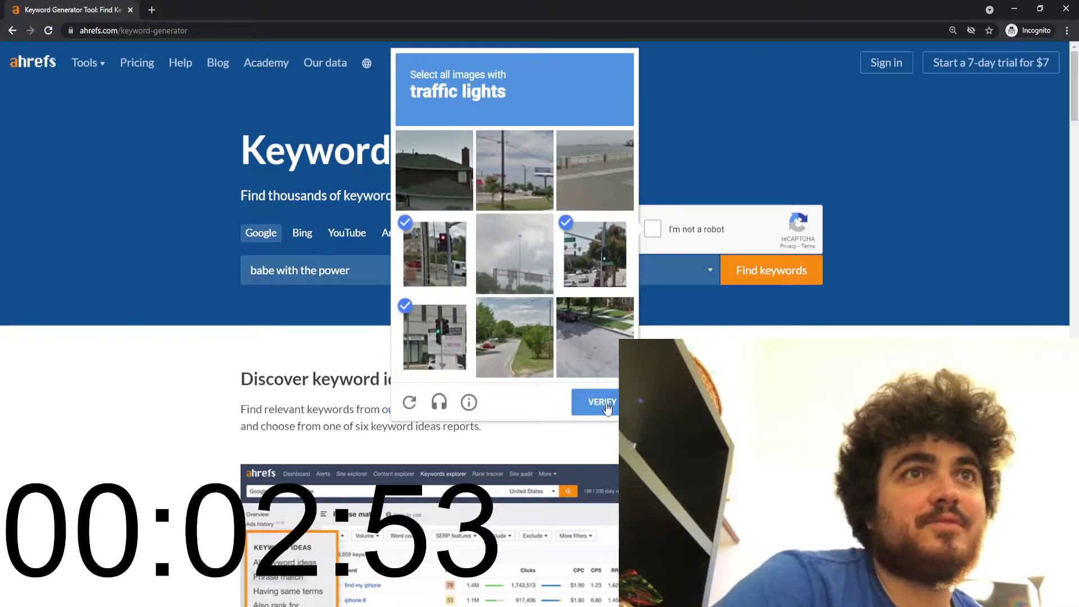
click(606, 406)
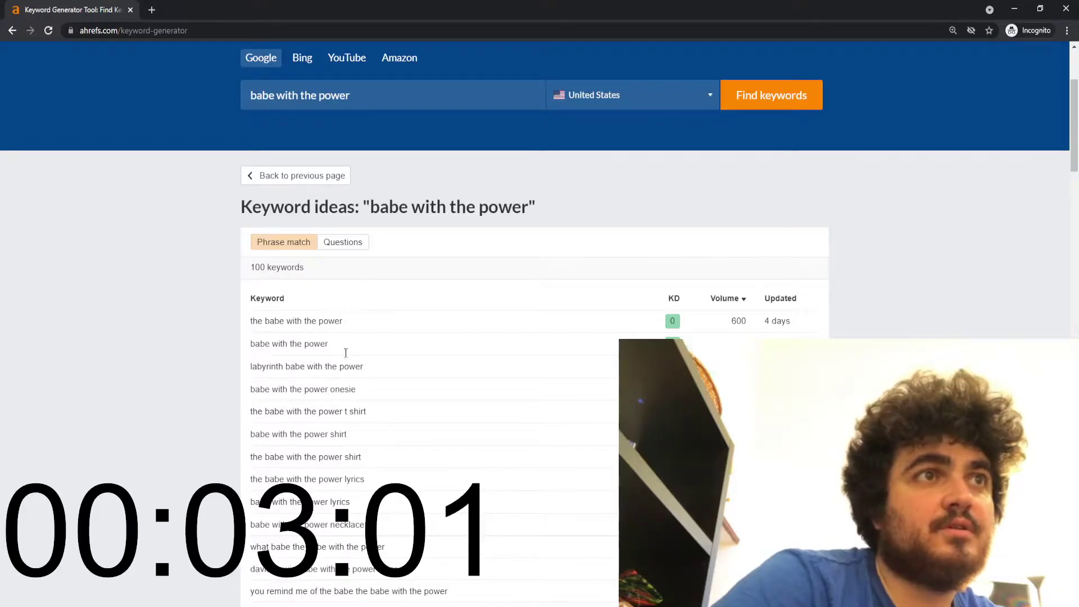
Open google.com in a new incognito tab and accept its cookie consent.
click(151, 9)
text(go)
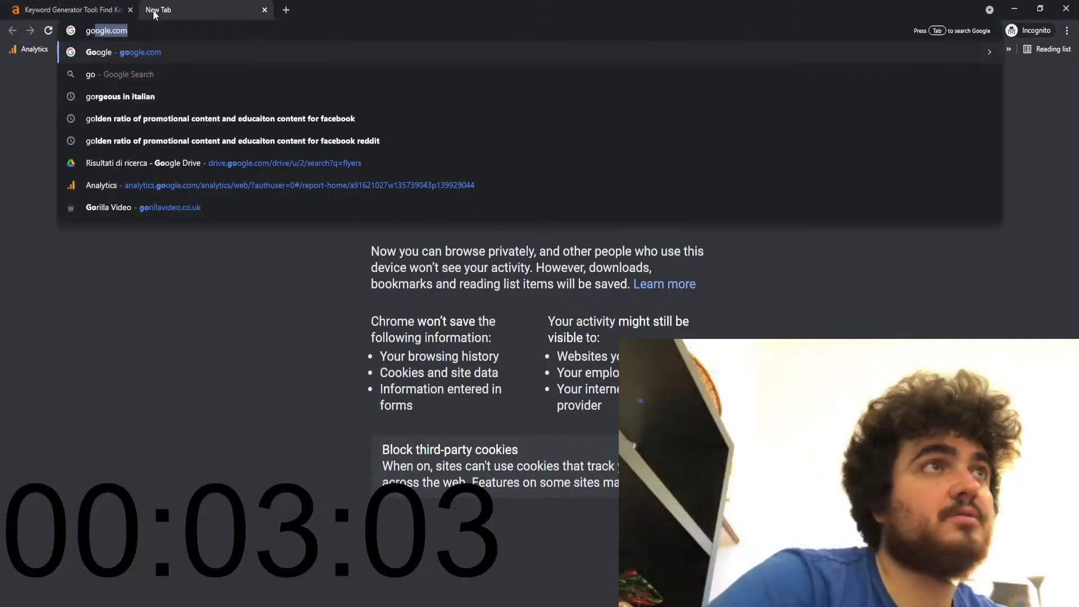
key(Return)
scroll(534, 281, down, 5)
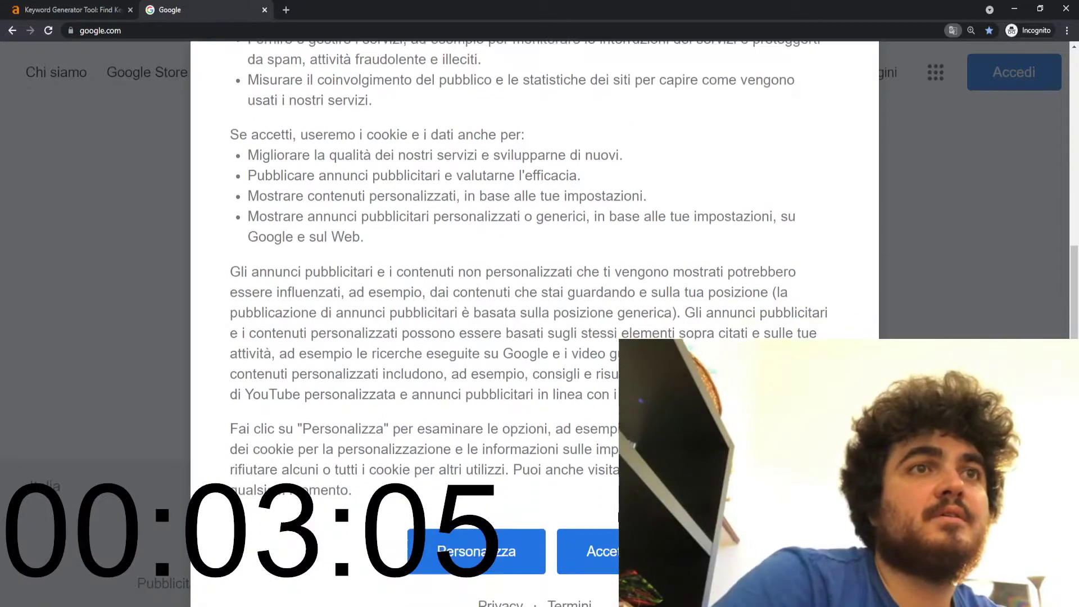
click(602, 523)
Search Google for "babe with the power".
click(573, 246)
text(babe)
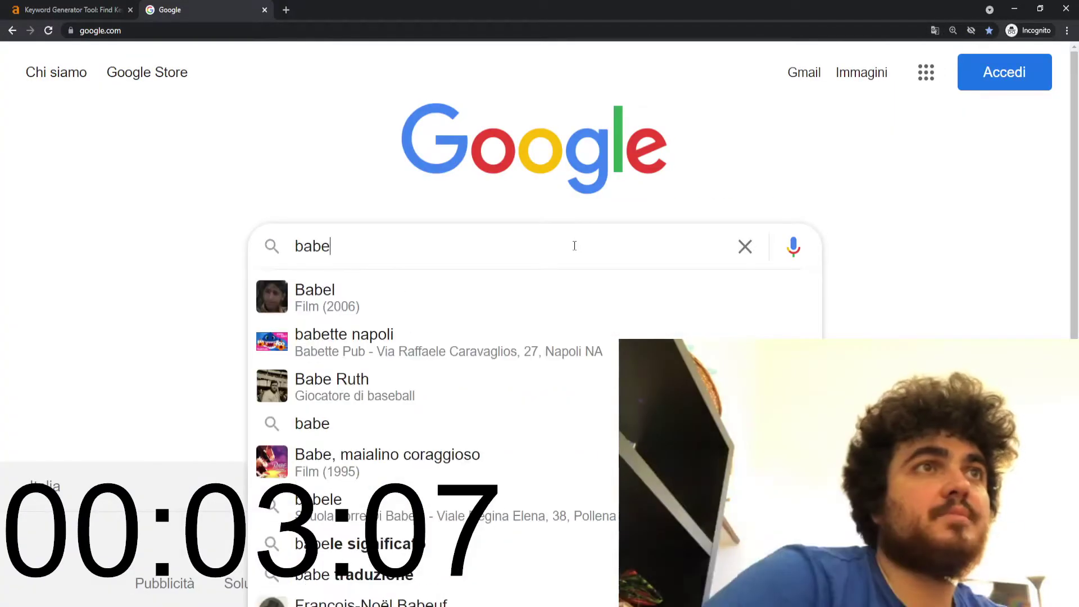
text( with the power)
key(Return)
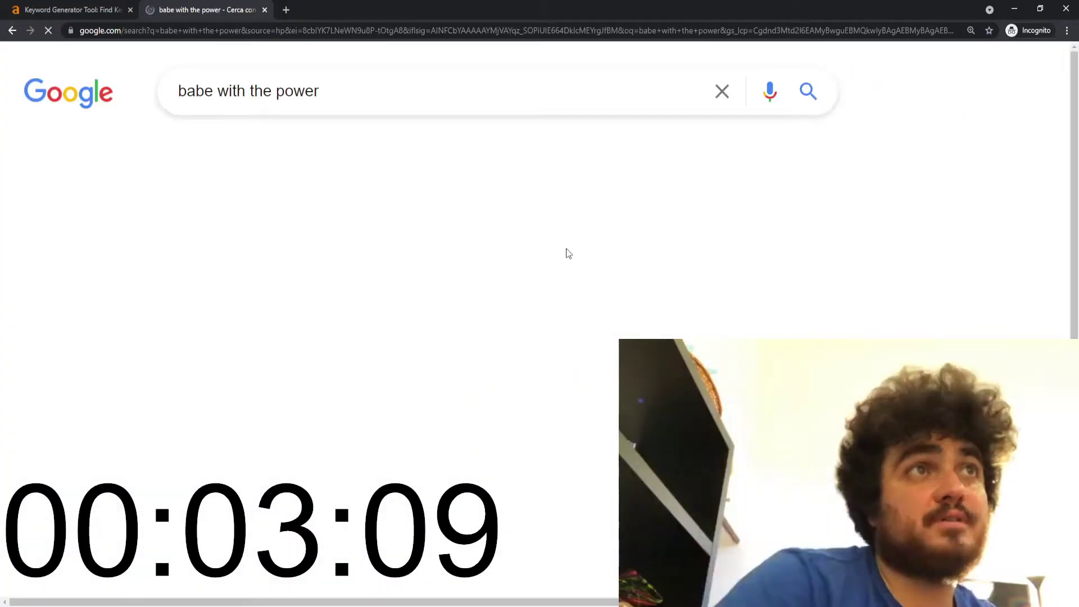
Scan the results for the phrase's origin and competing shops, and open Redbubble's Babe With The Power T-Shirts result.
scroll(505, 259, down, 9)
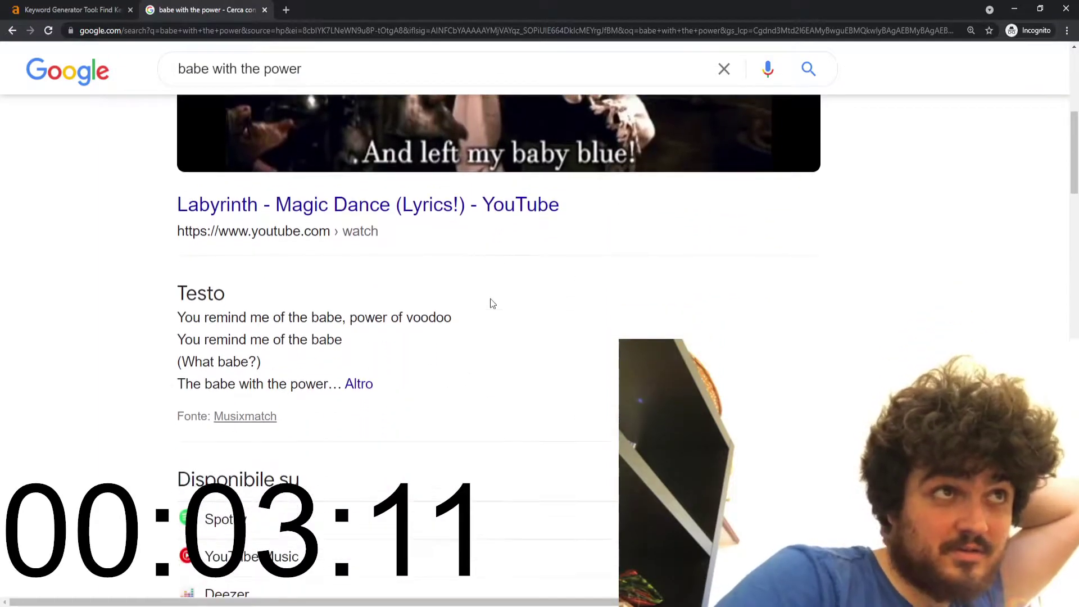
scroll(492, 304, down, 15)
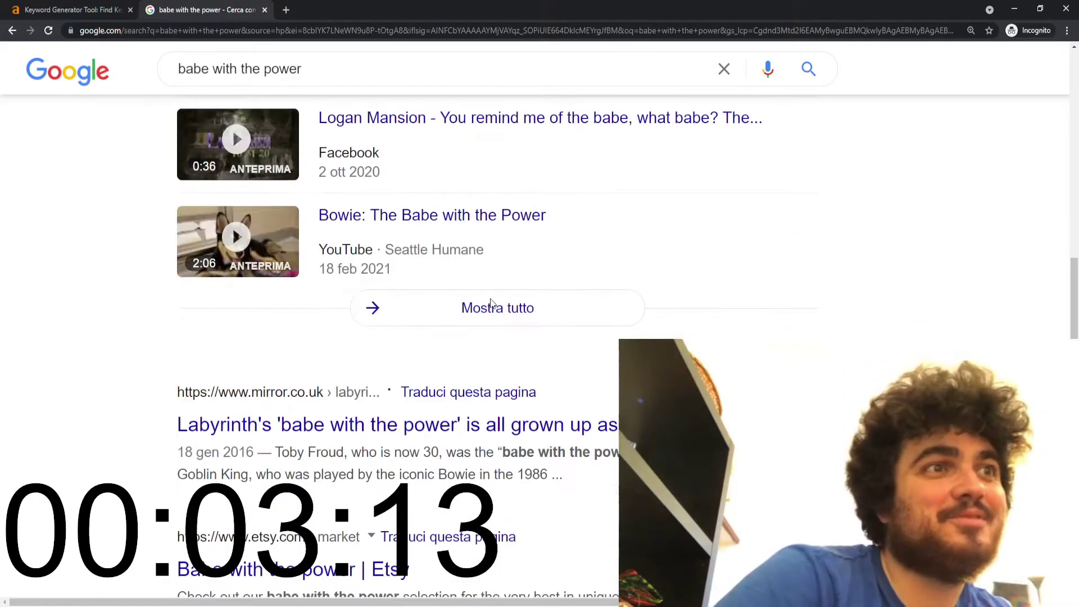
scroll(305, 261, down, 3)
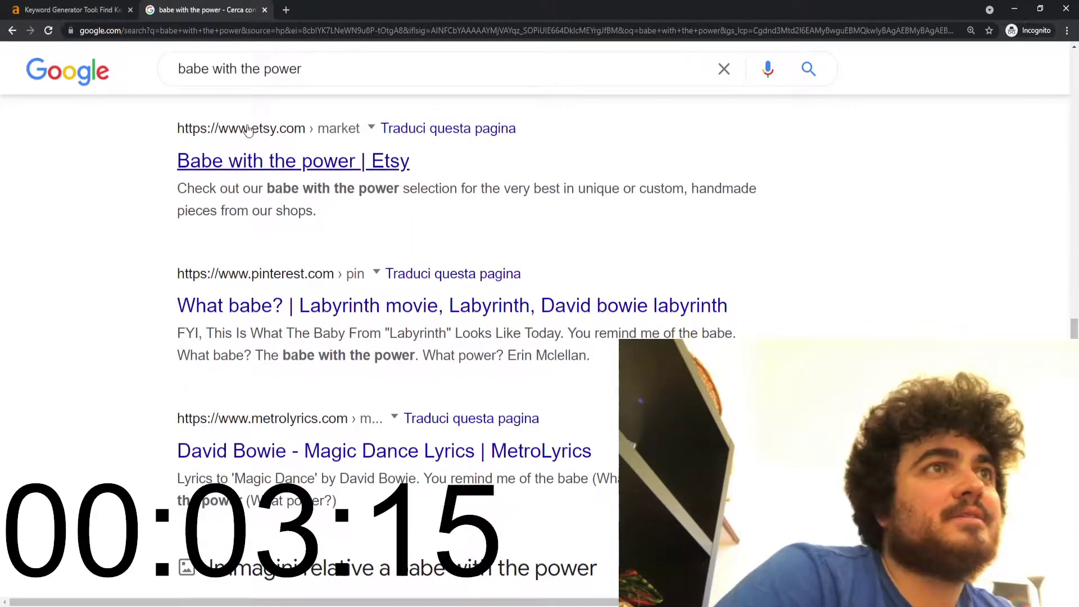
scroll(272, 236, down, 10)
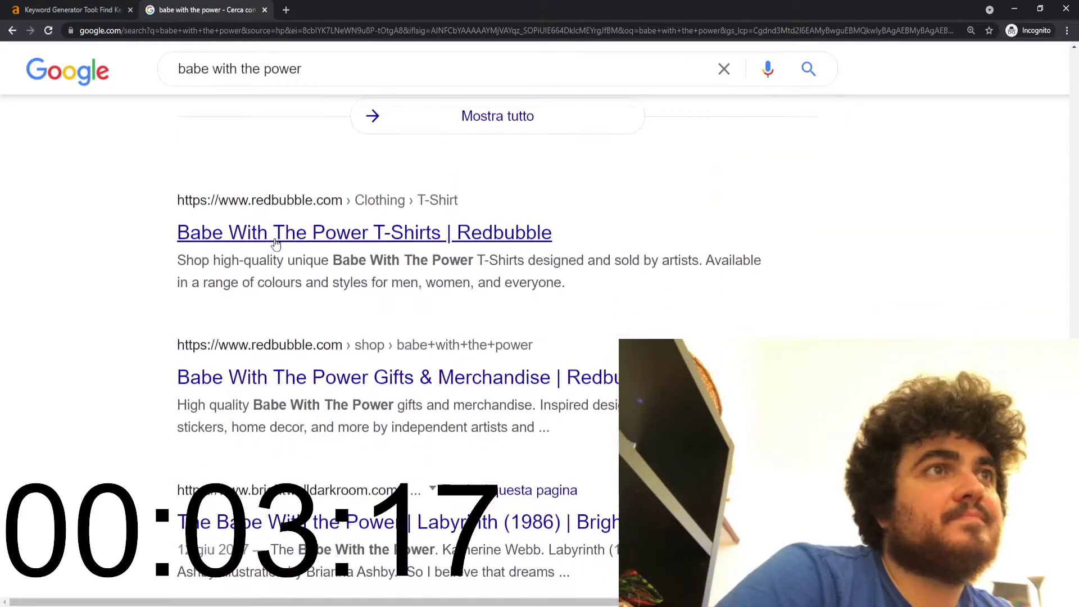
click(366, 236)
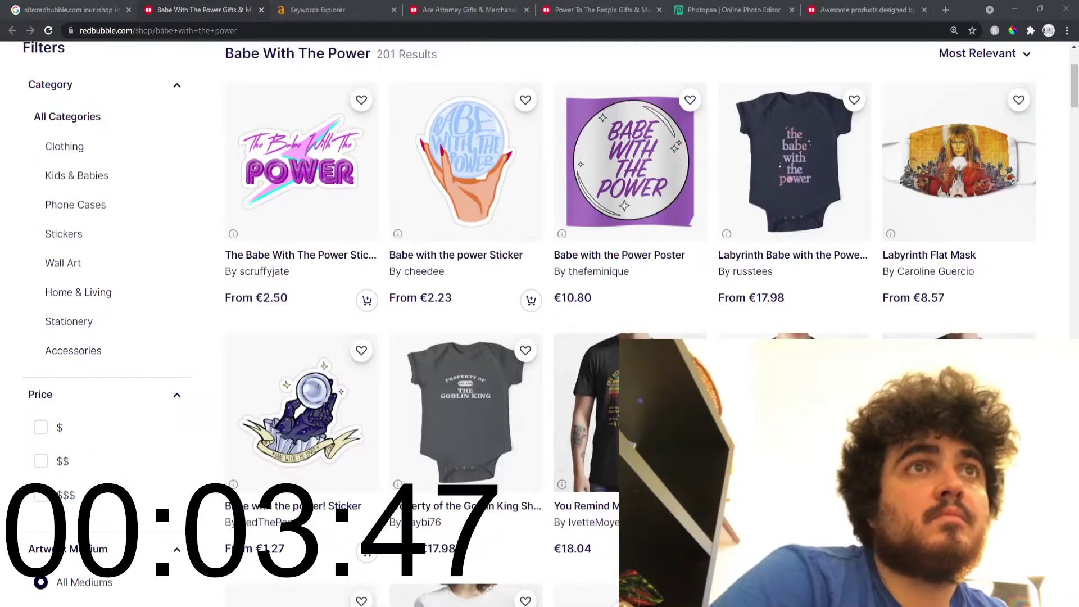
Close the Keywords Explorer tab and create a new 11000 × 11000 px project in Photopea.
click(394, 10)
drag(590, 9, 202, 9)
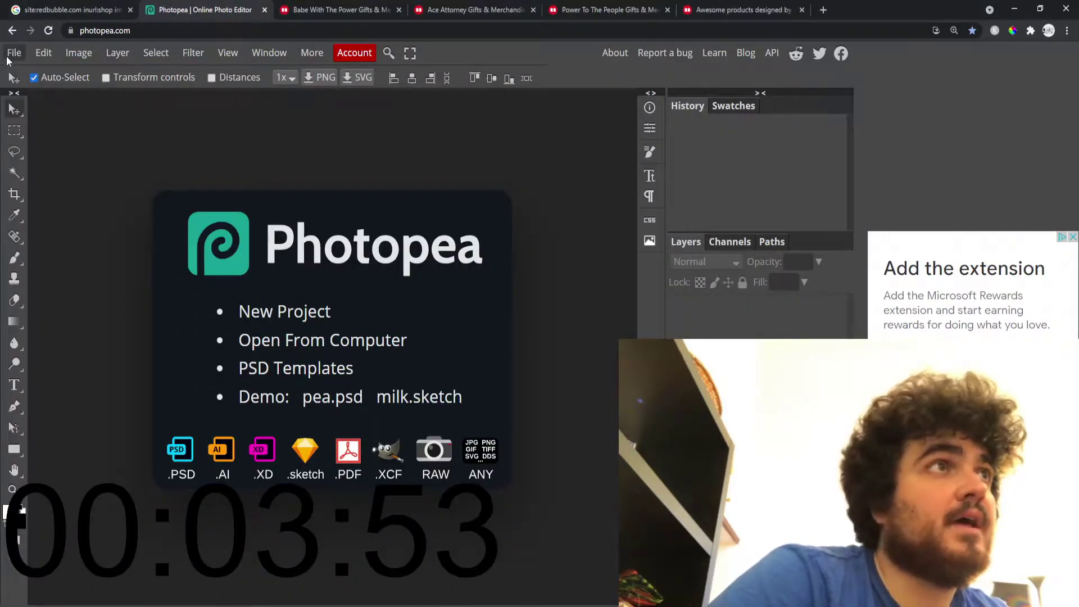
click(14, 52)
click(32, 77)
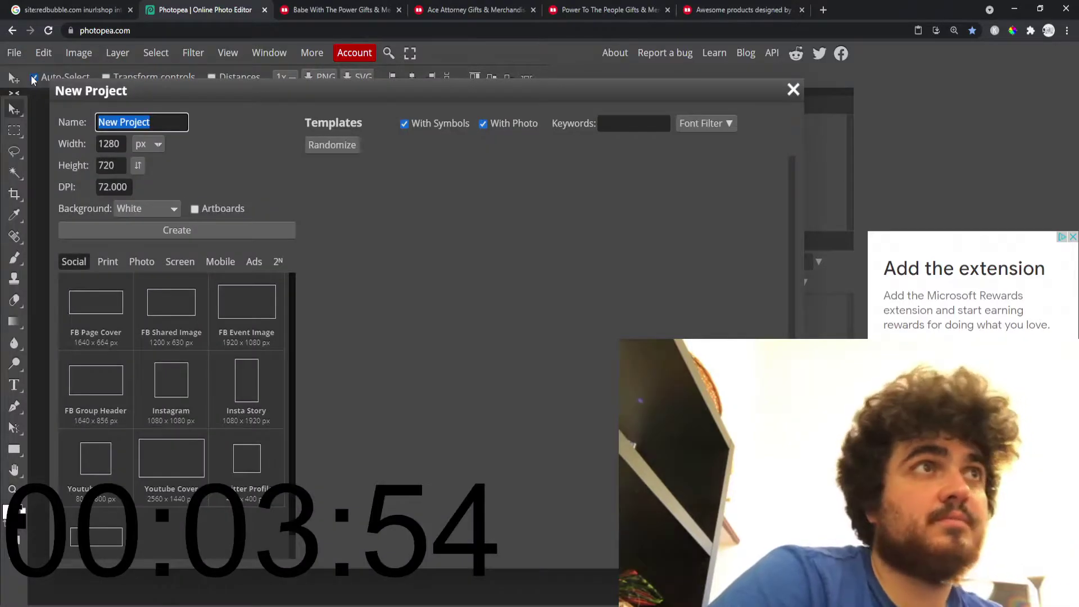
double_click(123, 148)
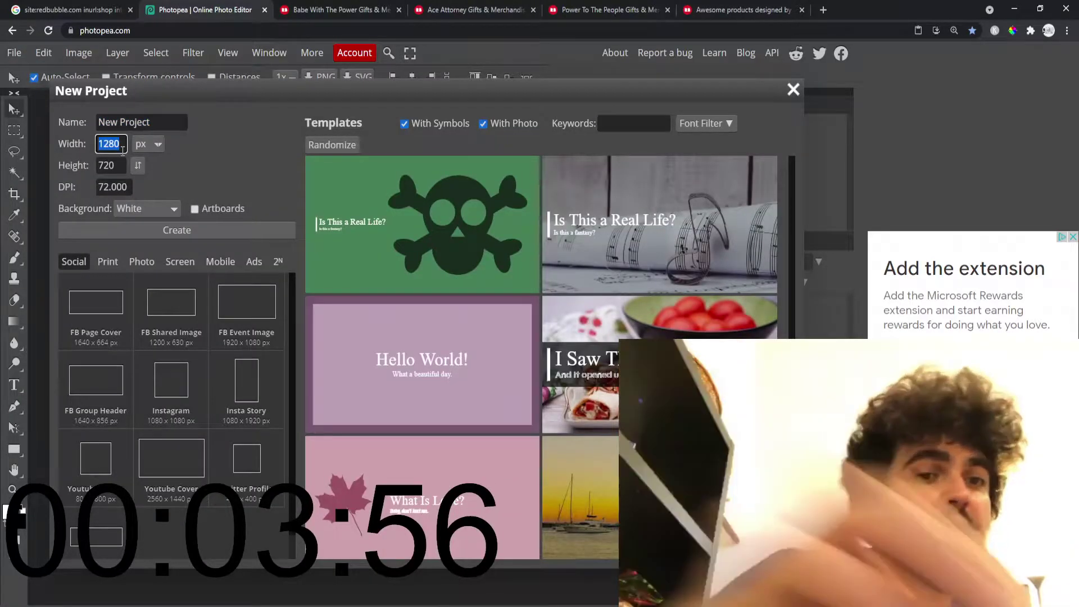
text(11000)
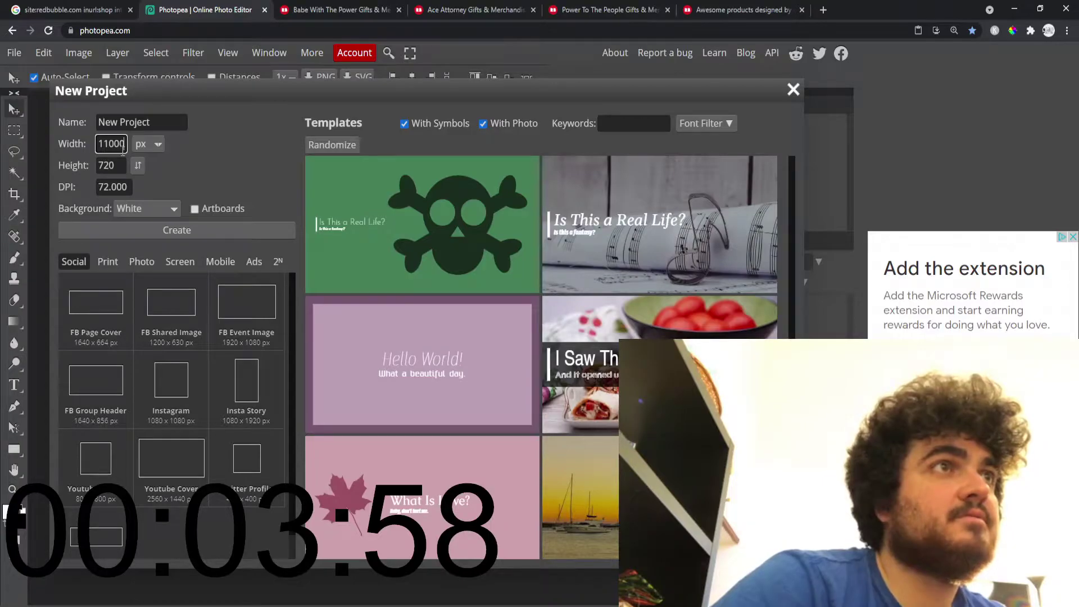
key(Tab)
text(1100)
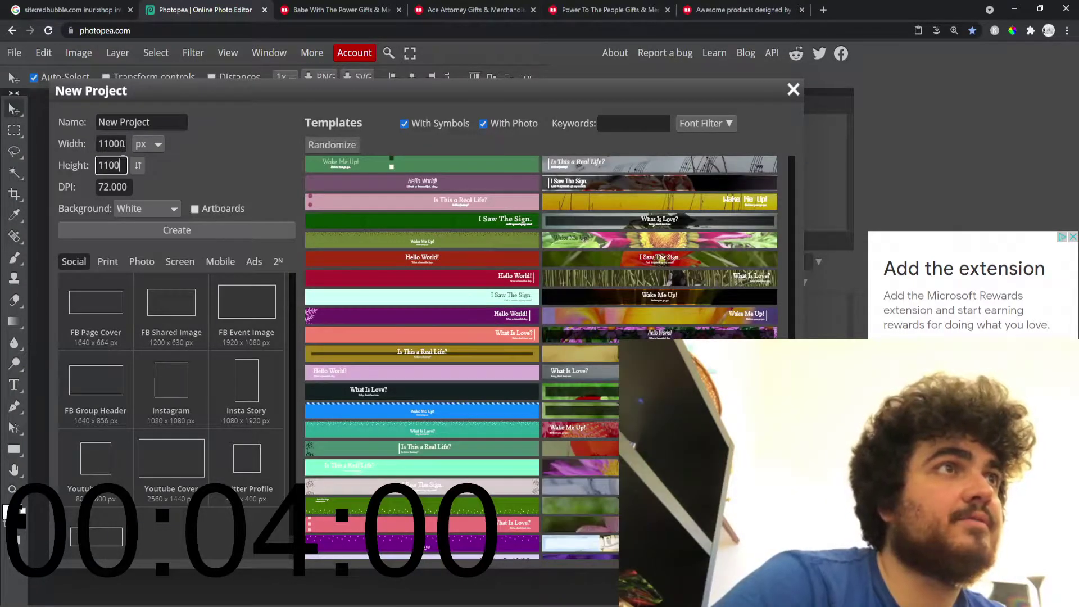
text(0)
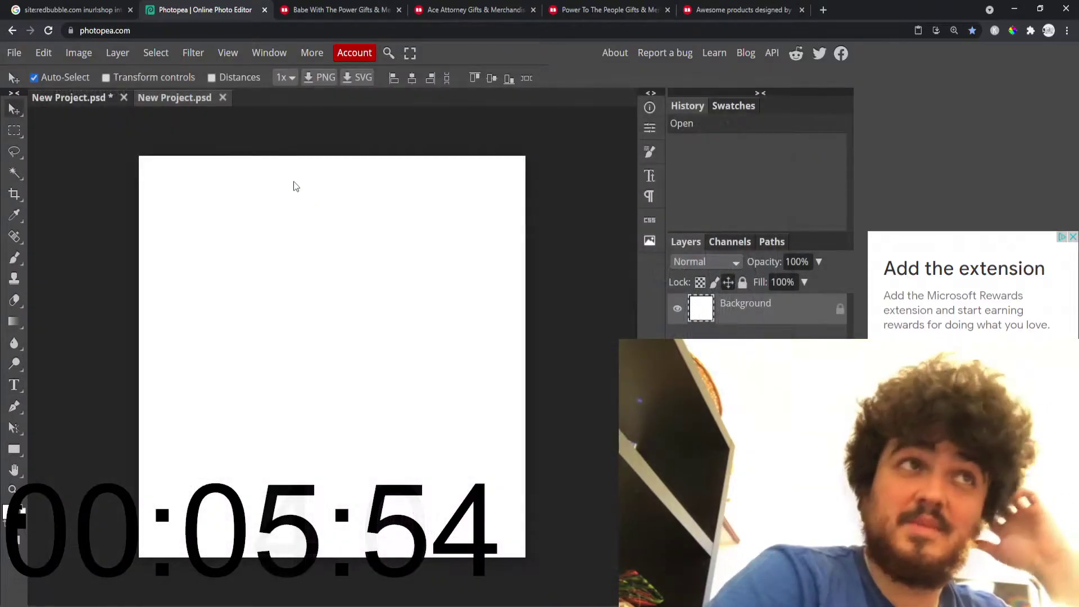
Set the Background layer's opacity to 0% and add the text "Babe wit the power" on two lines.
drag(818, 263, 666, 290)
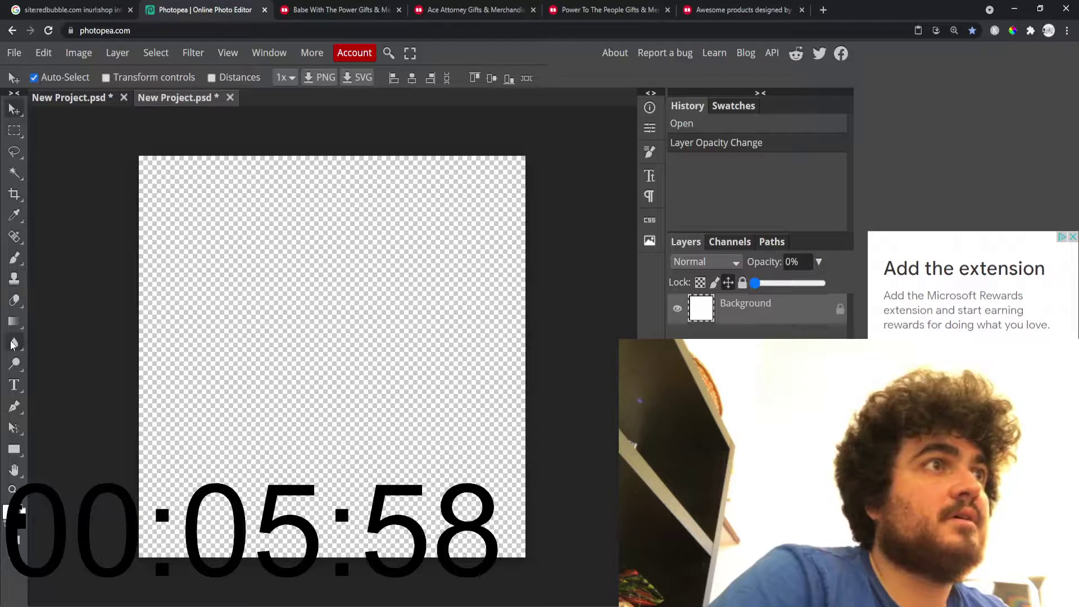
click(14, 385)
click(187, 215)
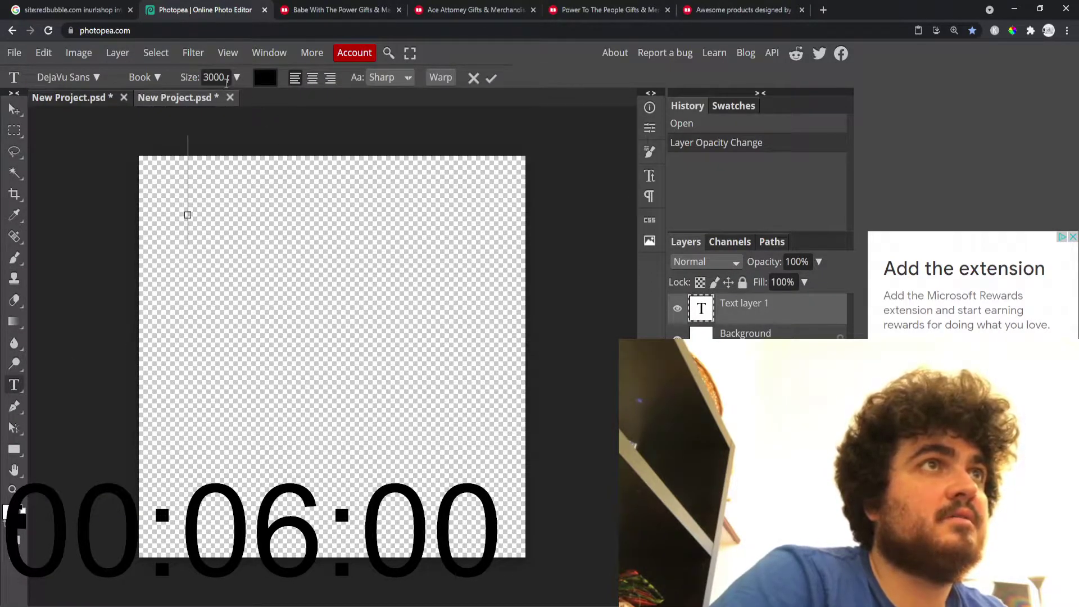
text(Ba)
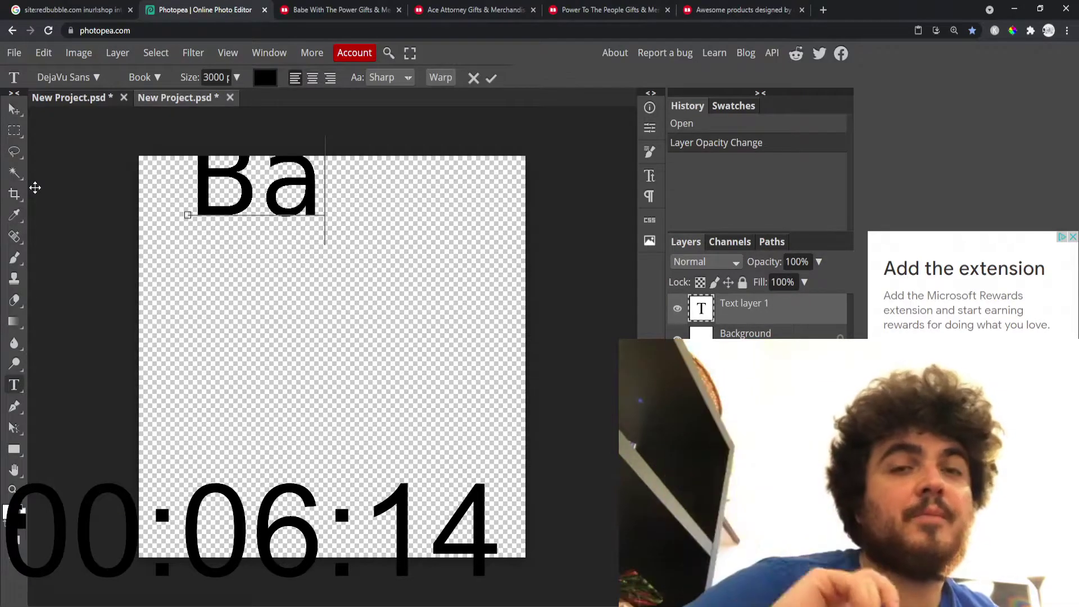
key(ctrl+v)
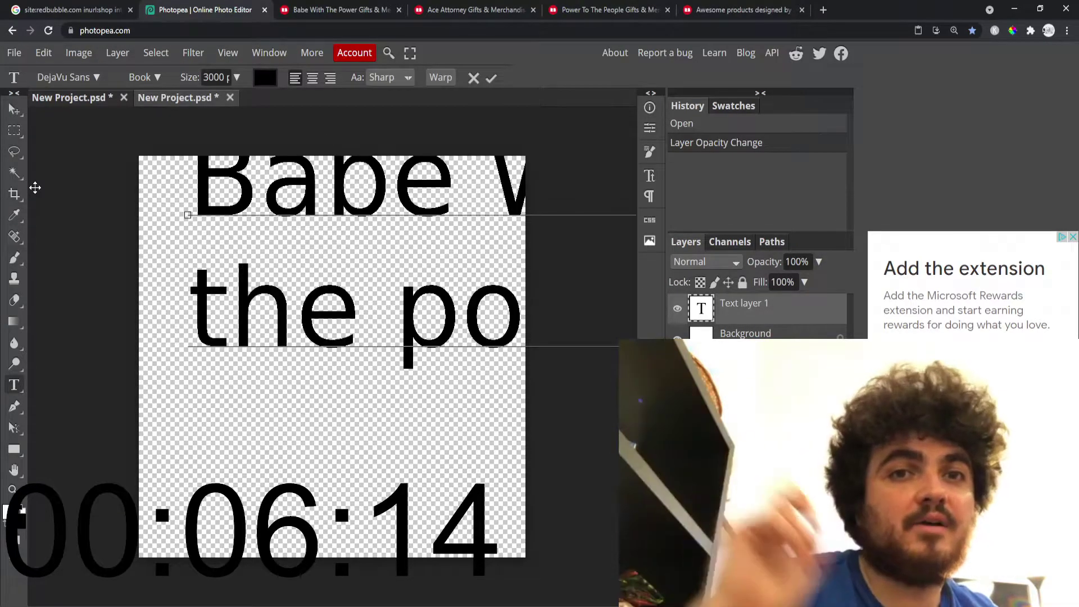
Move the text down and toward the canvas's left edge, and set its font size to 1500.
click(13, 109)
drag(374, 198, 332, 291)
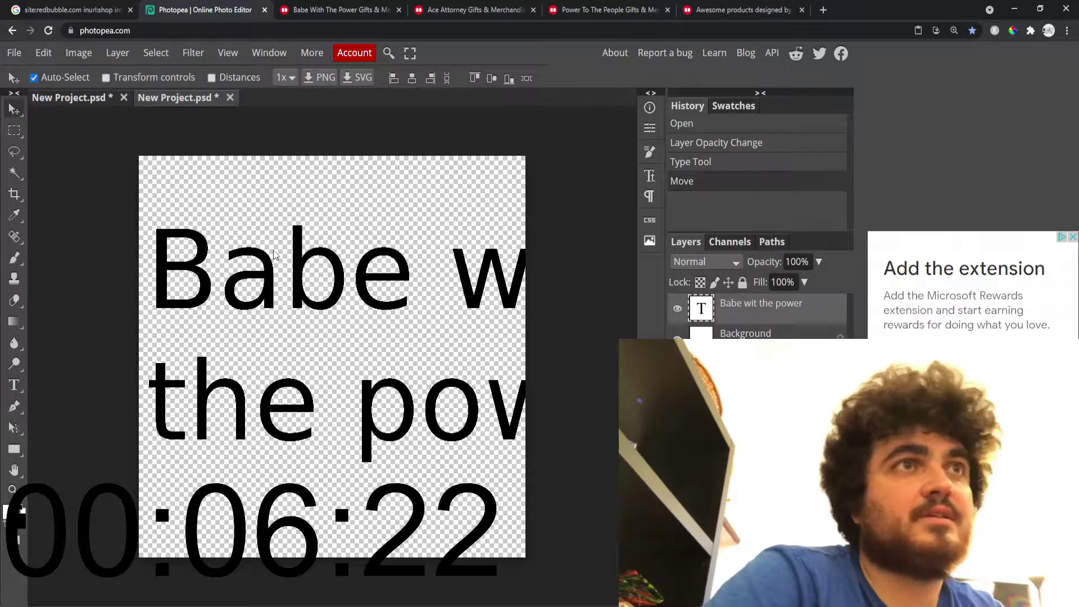
double_click(300, 265)
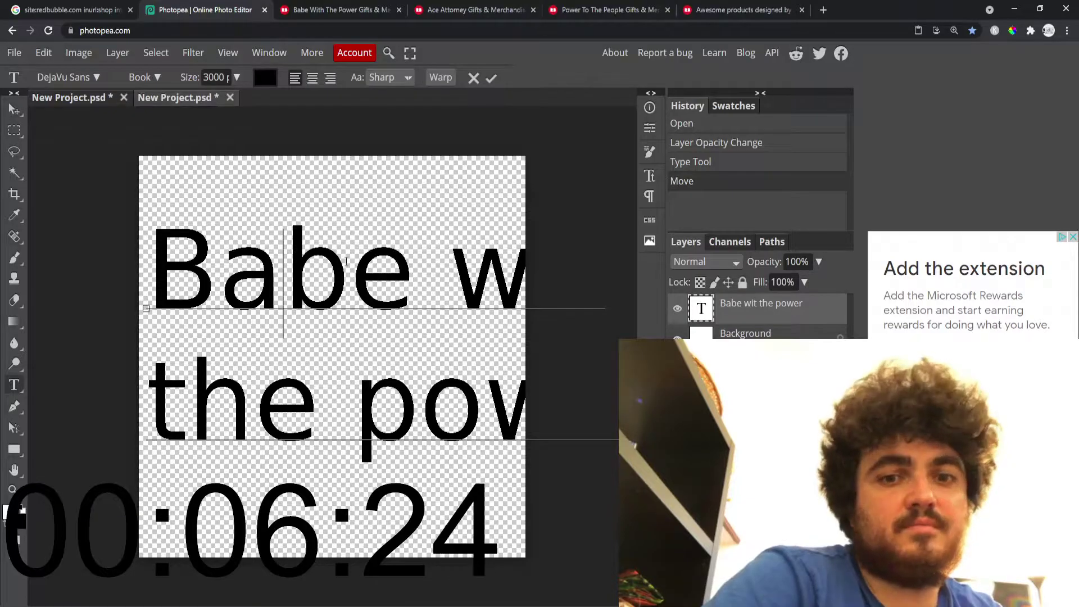
key(ctrl+a)
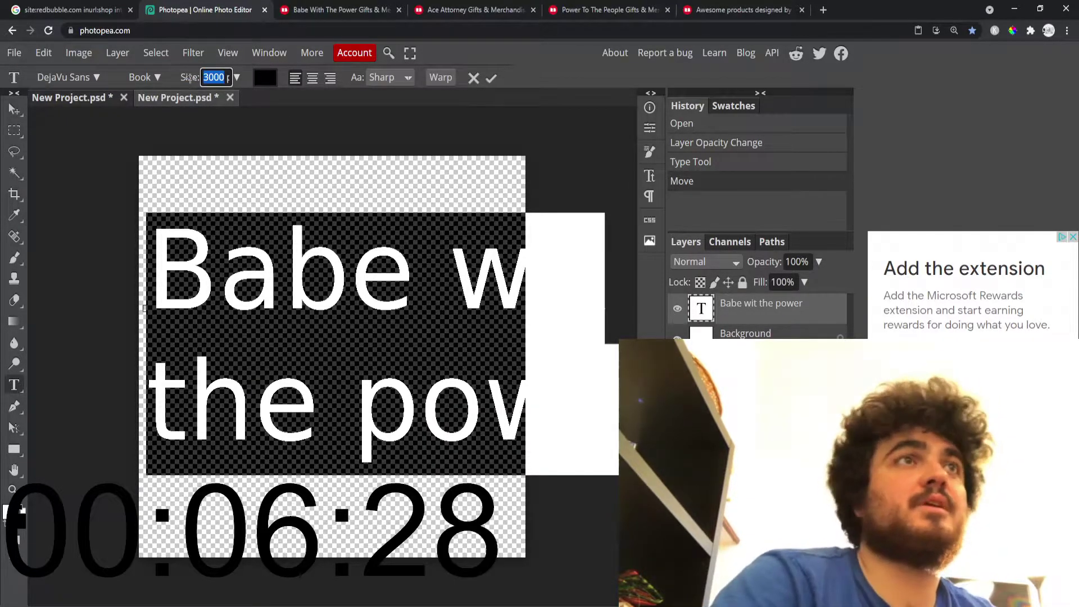
text(1500)
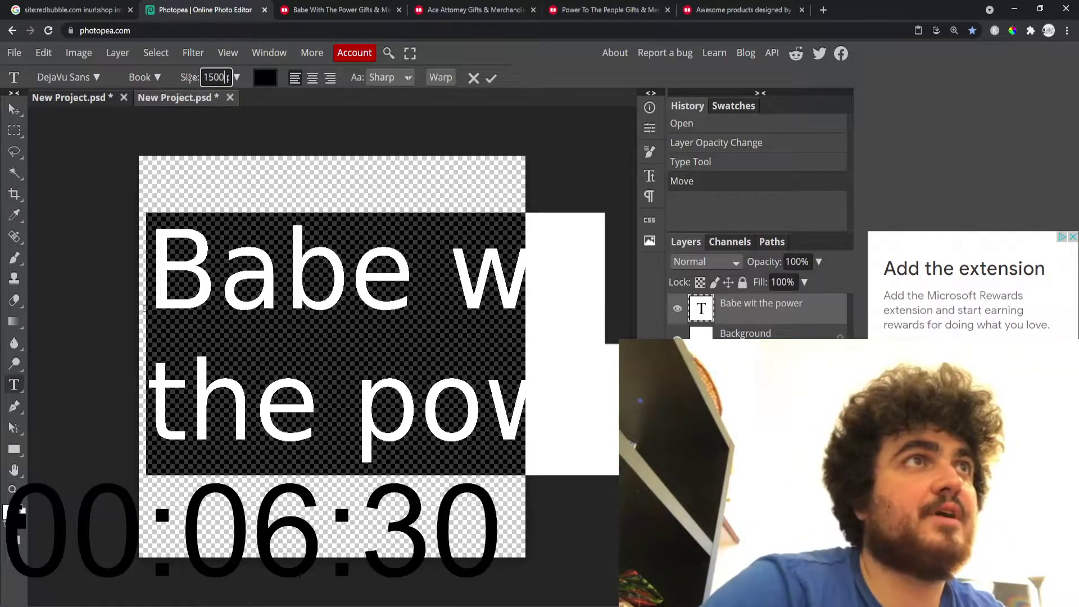
key(Return)
Correct "wit" to "with" in the first text line and check the phrase against the Redbubble results page.
click(251, 277)
key(End)
text(h)
click(285, 7)
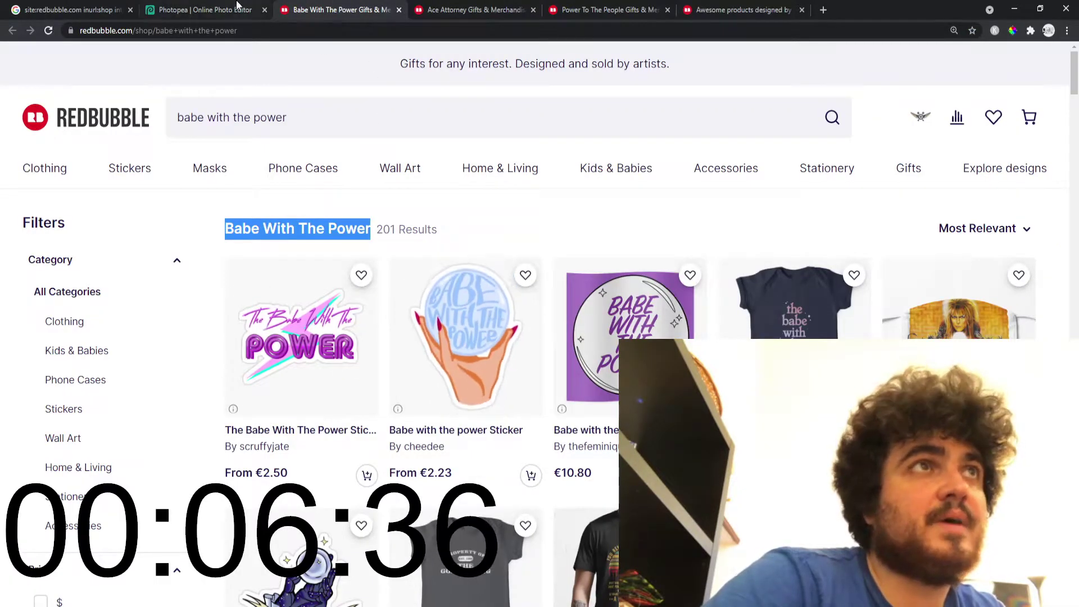
click(200, 9)
Try the Destroy font on the whole "Babe with the power" text.
key(ctrl+a)
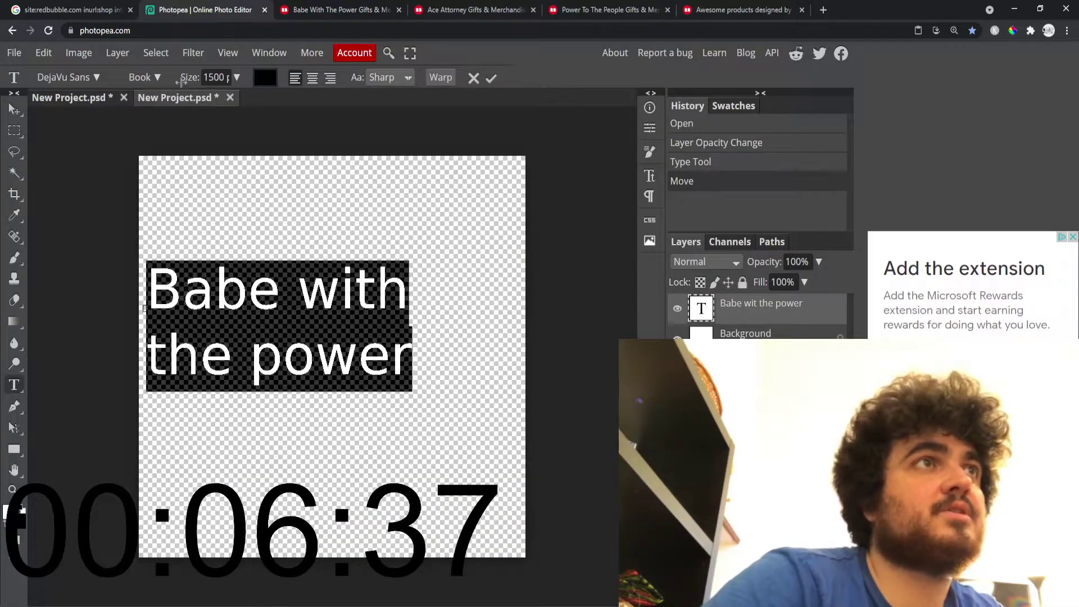
click(96, 77)
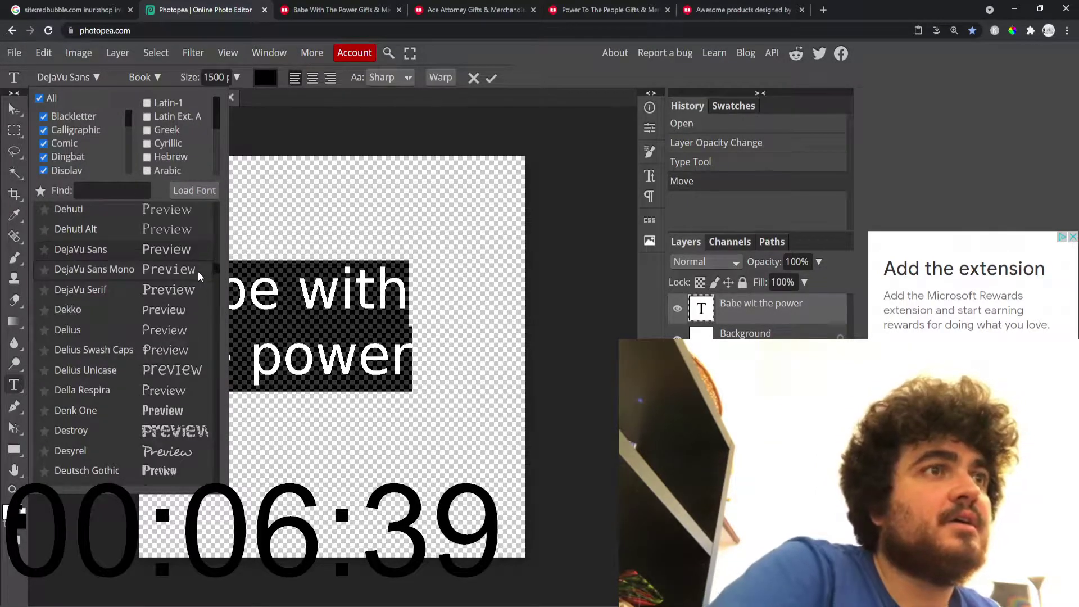
scroll(198, 271, down, 4)
click(161, 317)
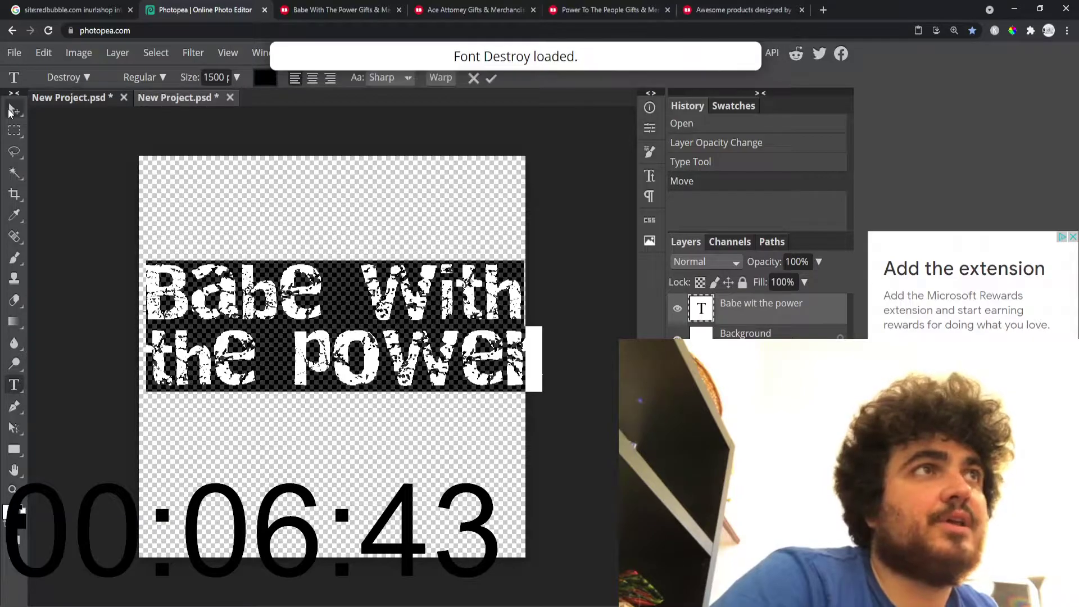
click(10, 112)
Change the whole text to the District font and move it up near the top of the canvas.
double_click(275, 283)
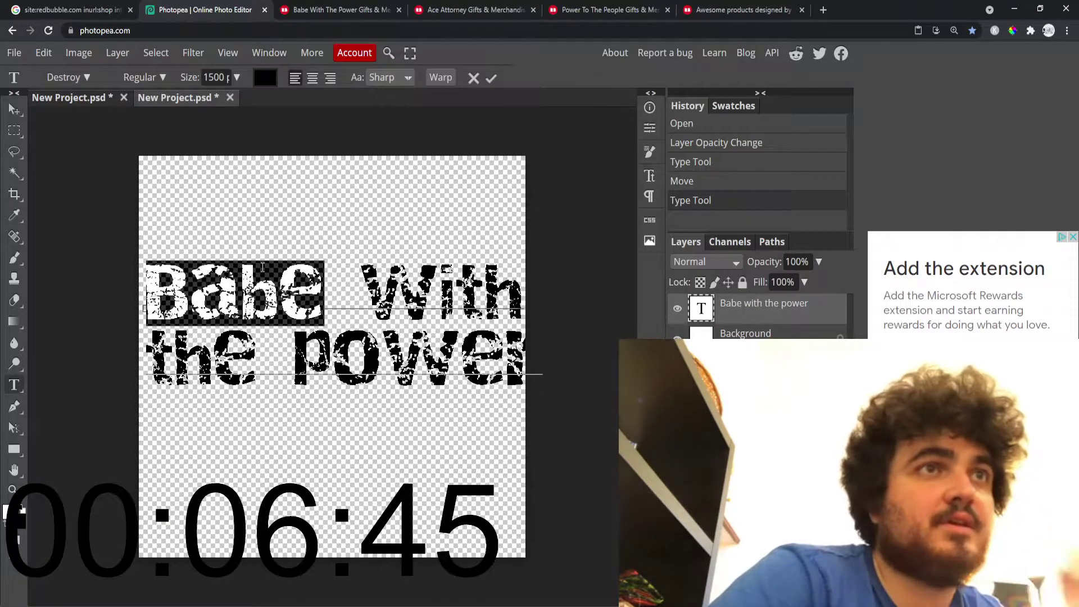
key(ctrl+a)
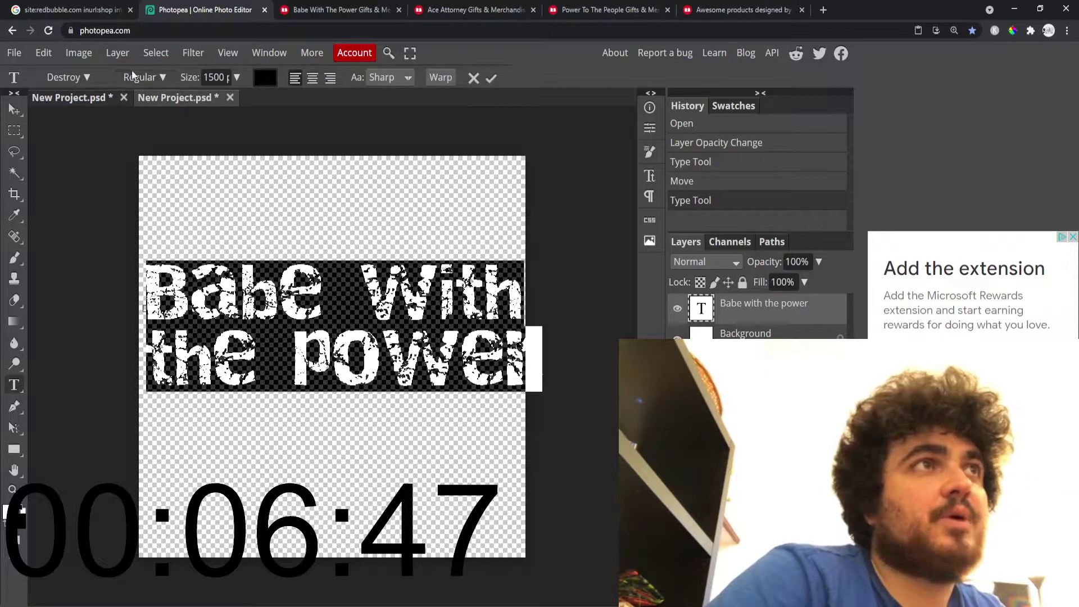
click(88, 79)
scroll(181, 315, down, 1)
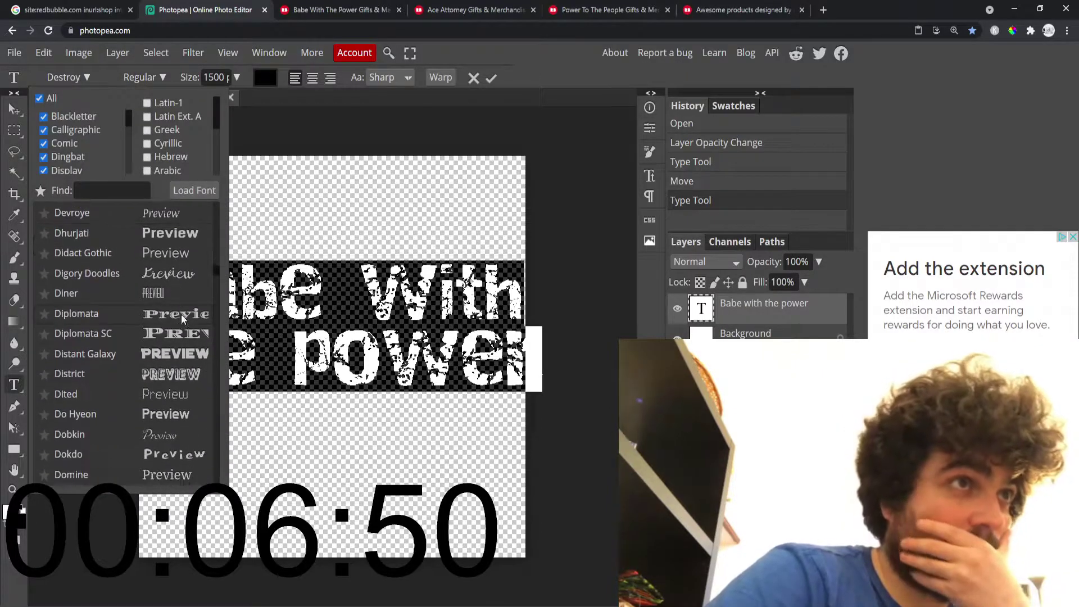
click(184, 381)
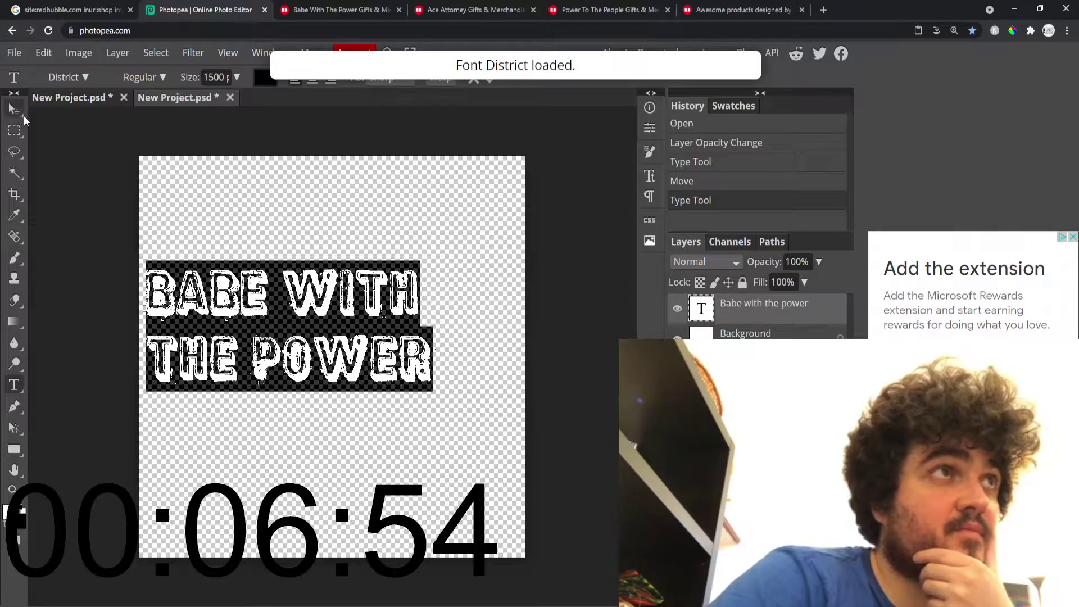
click(20, 115)
drag(263, 312, 264, 236)
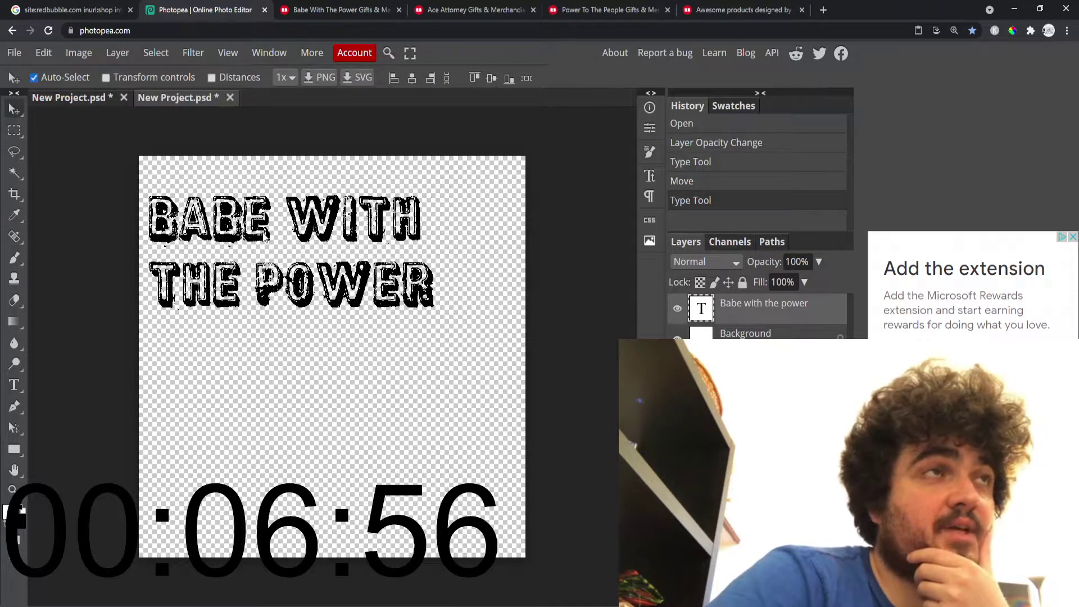
Try the EB Garamond 12 font on both lines of the text.
double_click(292, 216)
key(ctrl+a)
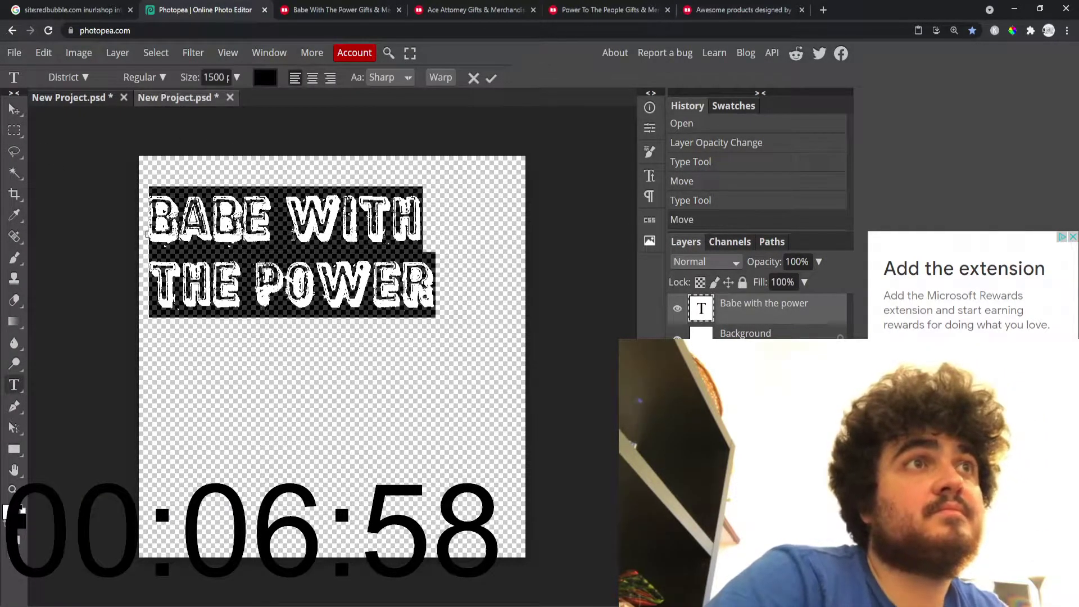
click(287, 287)
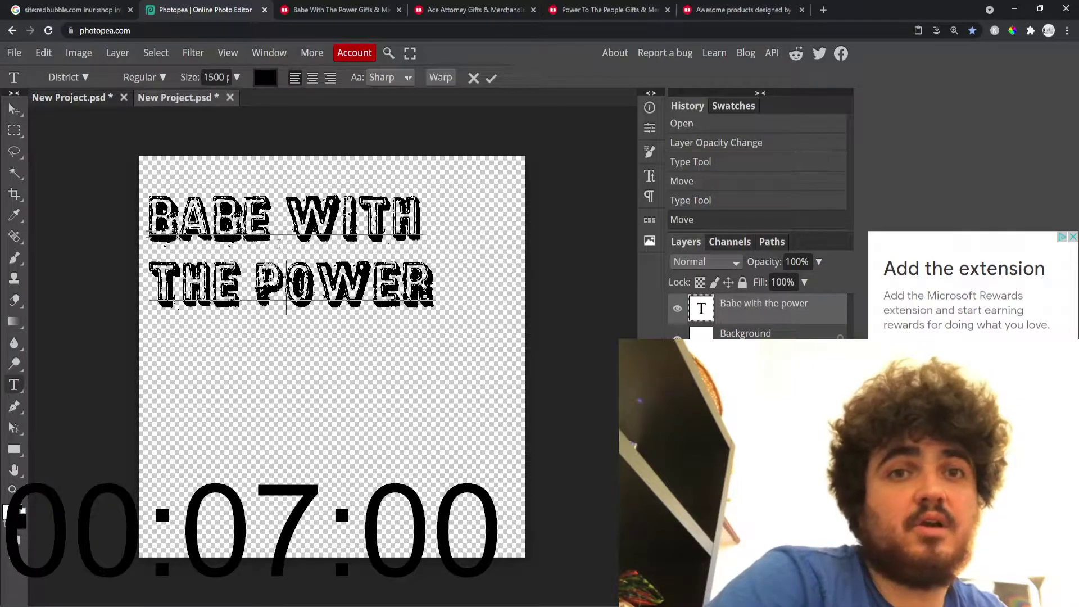
key(ctrl+a)
click(247, 243)
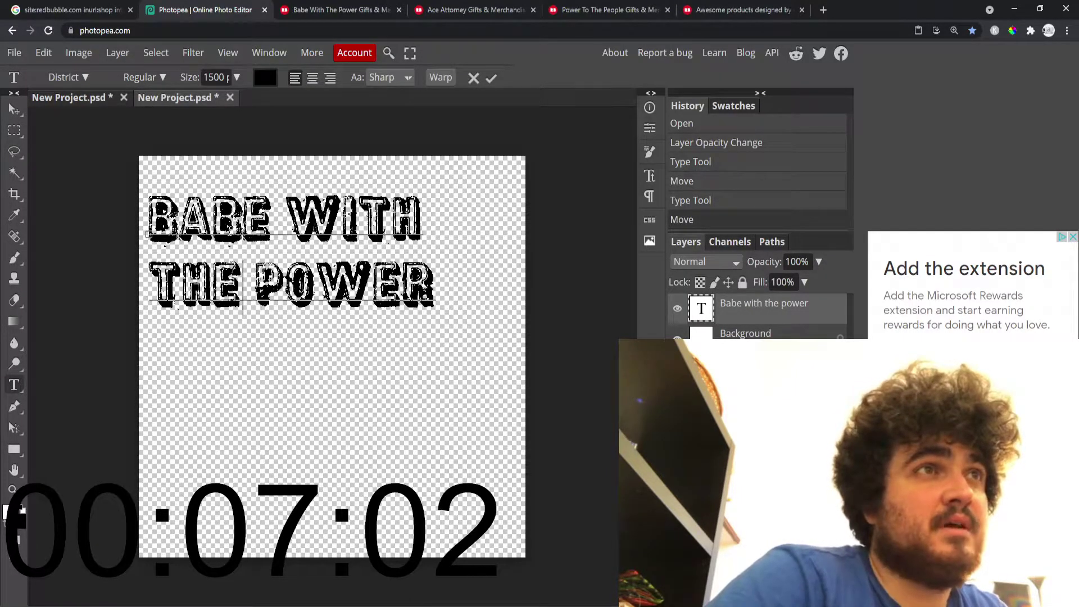
key(ctrl+a)
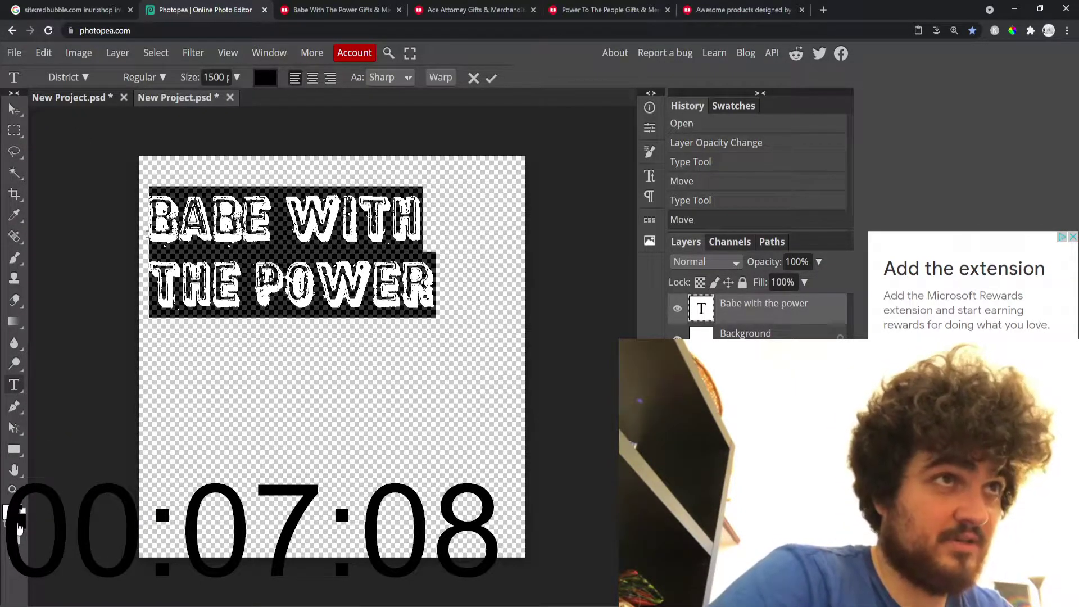
click(68, 78)
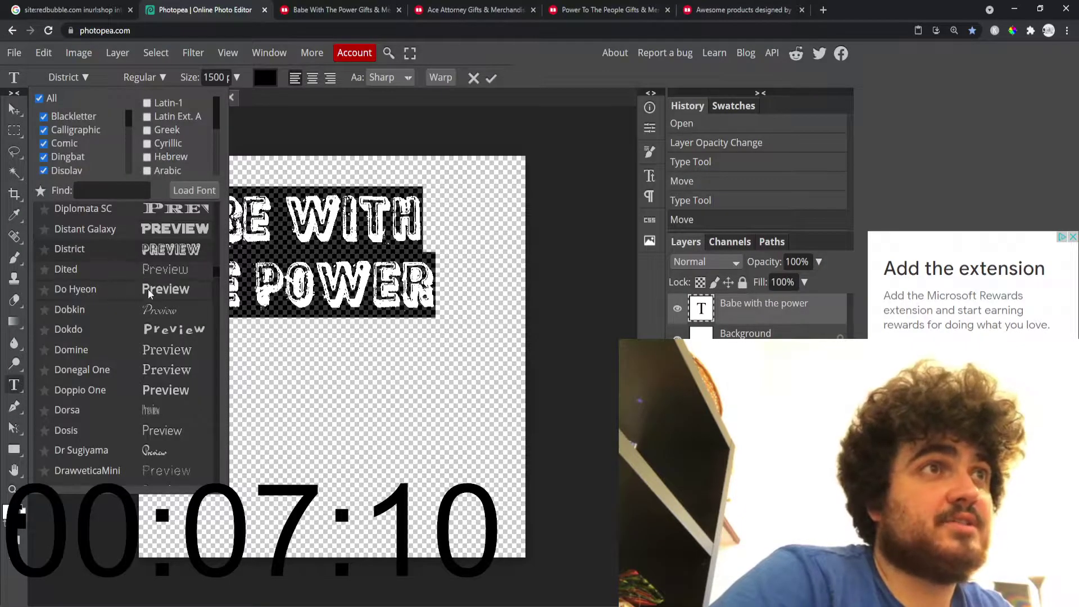
scroll(170, 355, down, 7)
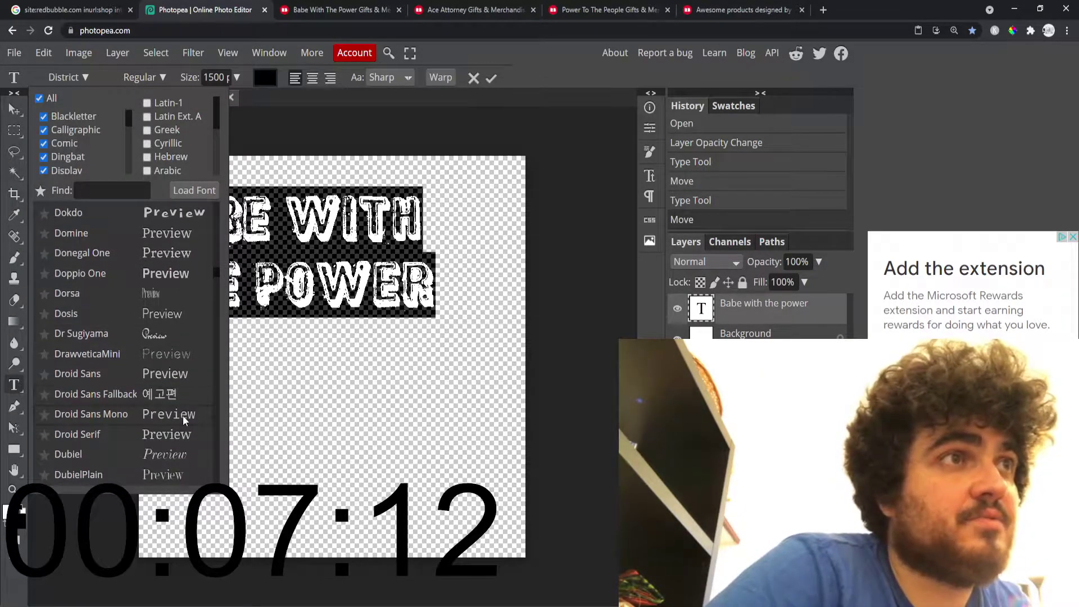
scroll(183, 419, down, 3)
click(174, 353)
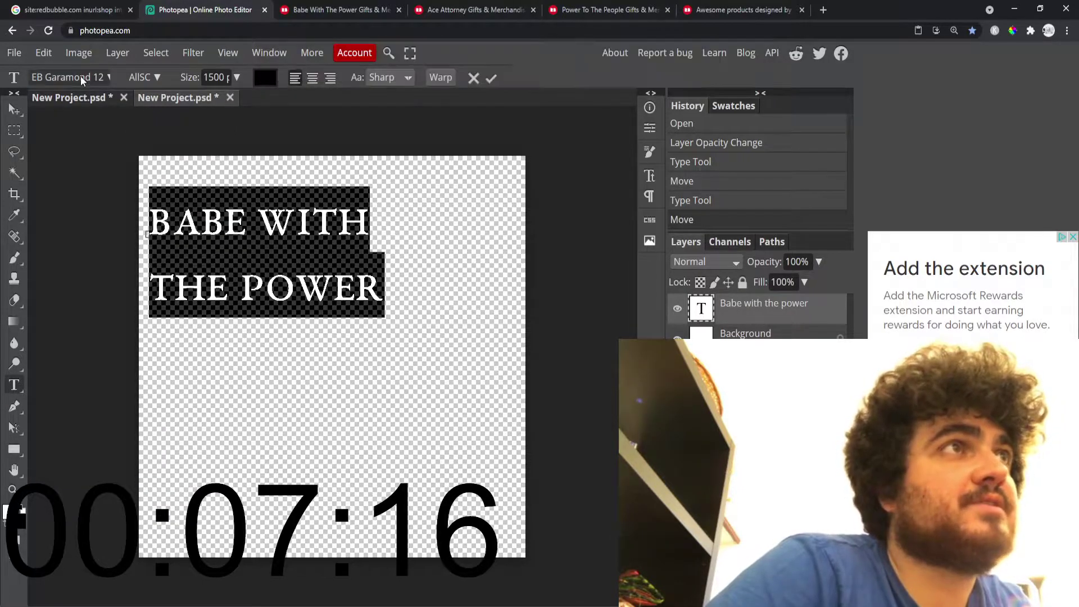
Set the text's font to Emblema One and shift the text slightly down and to the right.
click(107, 77)
scroll(169, 382, down, 5)
scroll(176, 386, up, 4)
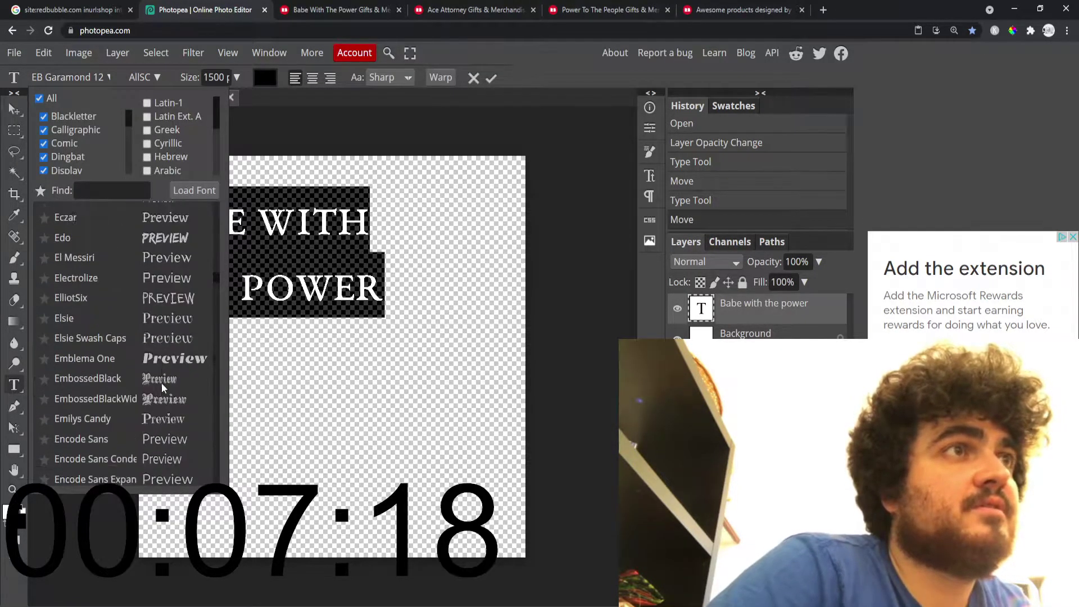
click(174, 376)
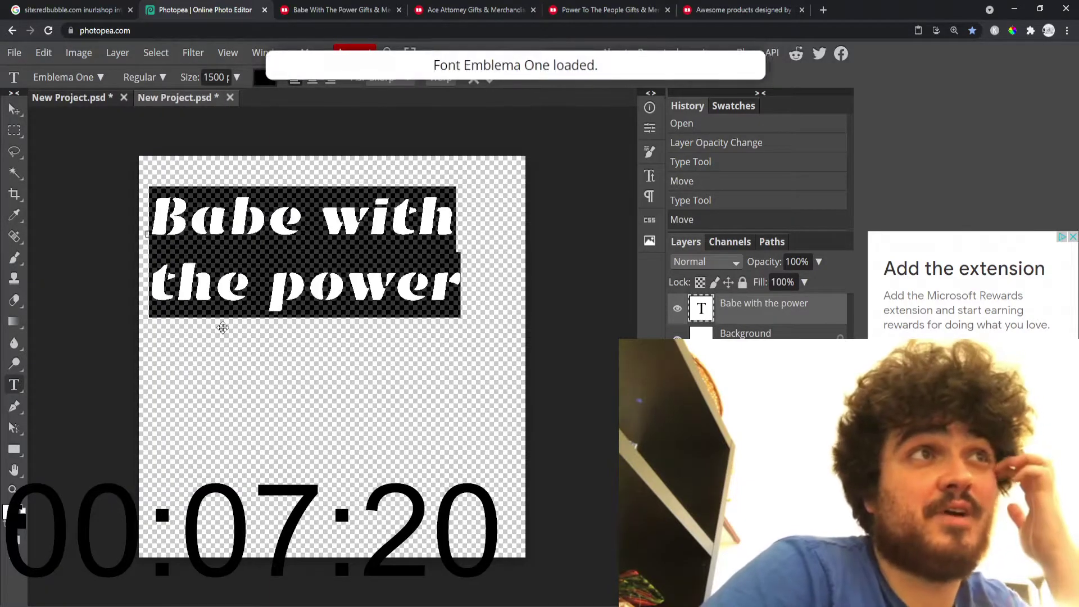
click(14, 110)
drag(331, 228, 337, 239)
Try the FancyPants font on the whole "Babe with the power" text and shift the text left.
double_click(338, 238)
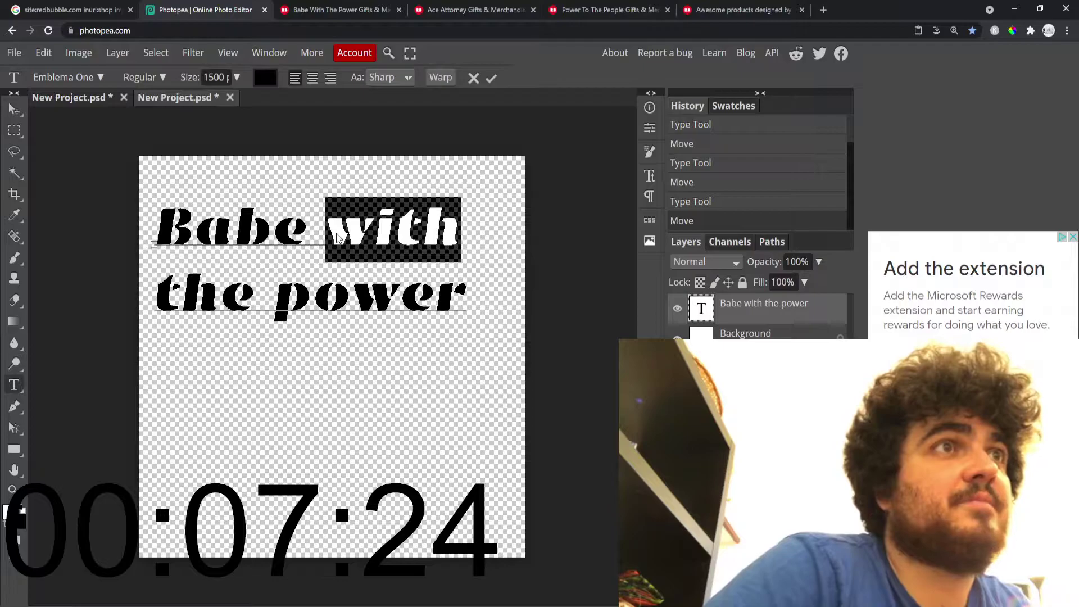
key(ctrl+a)
click(67, 77)
scroll(184, 354, down, 5)
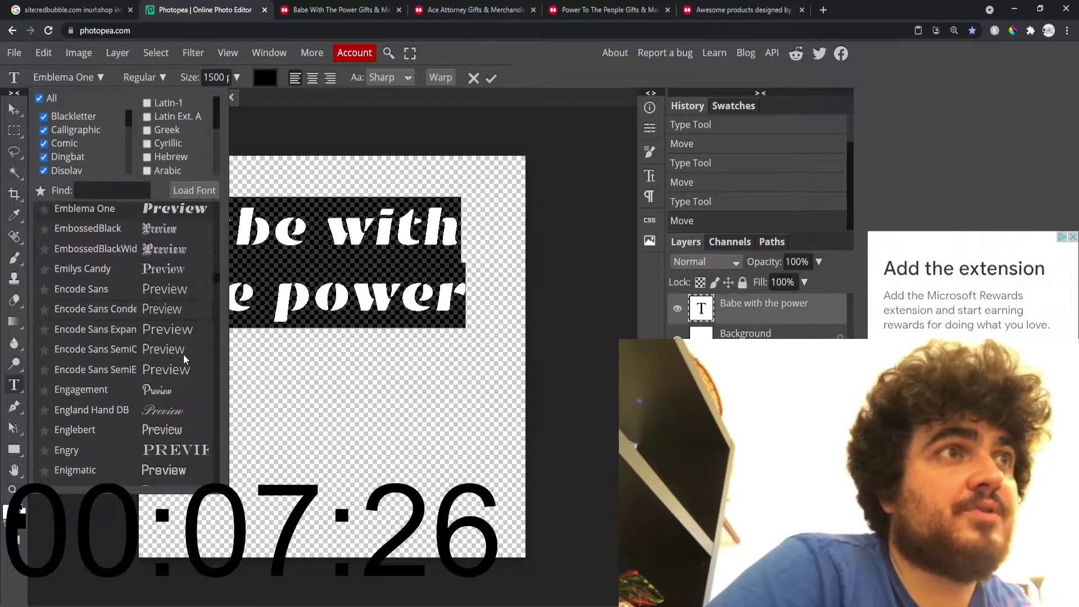
scroll(183, 371, down, 5)
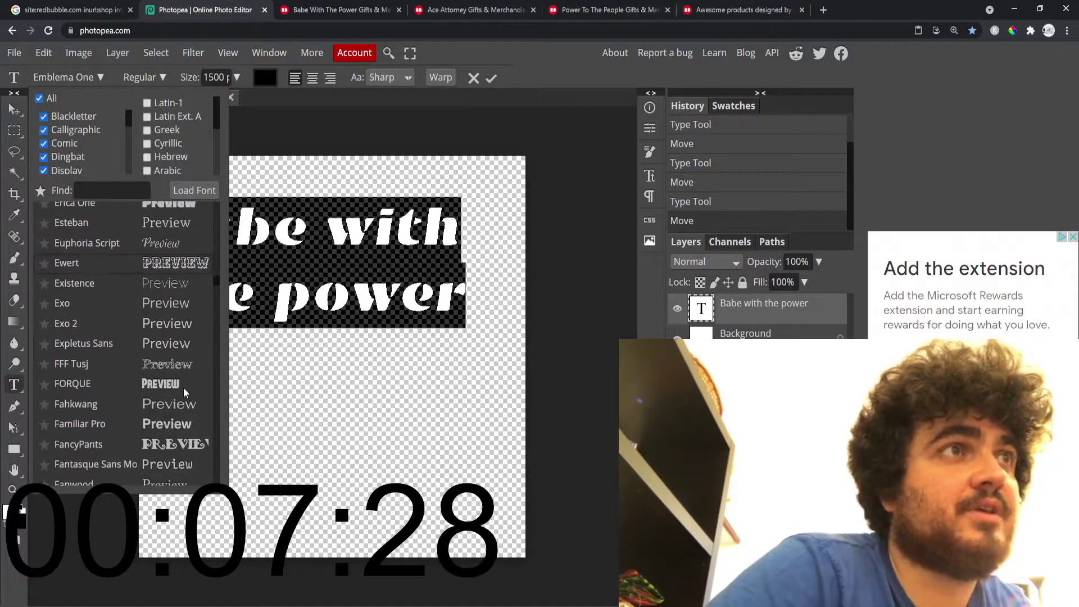
scroll(178, 388, down, 3)
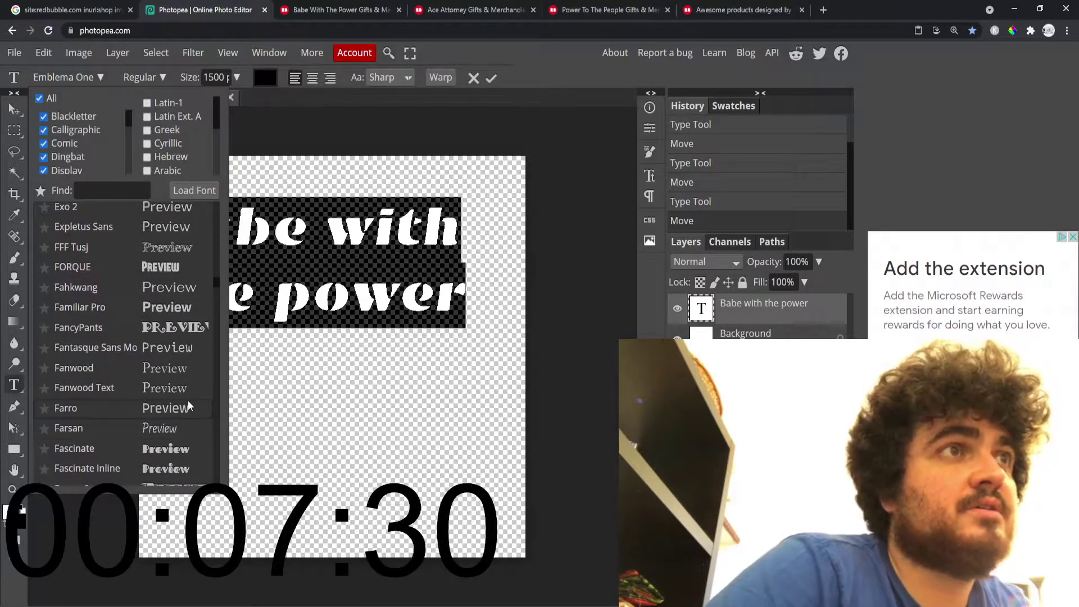
click(181, 326)
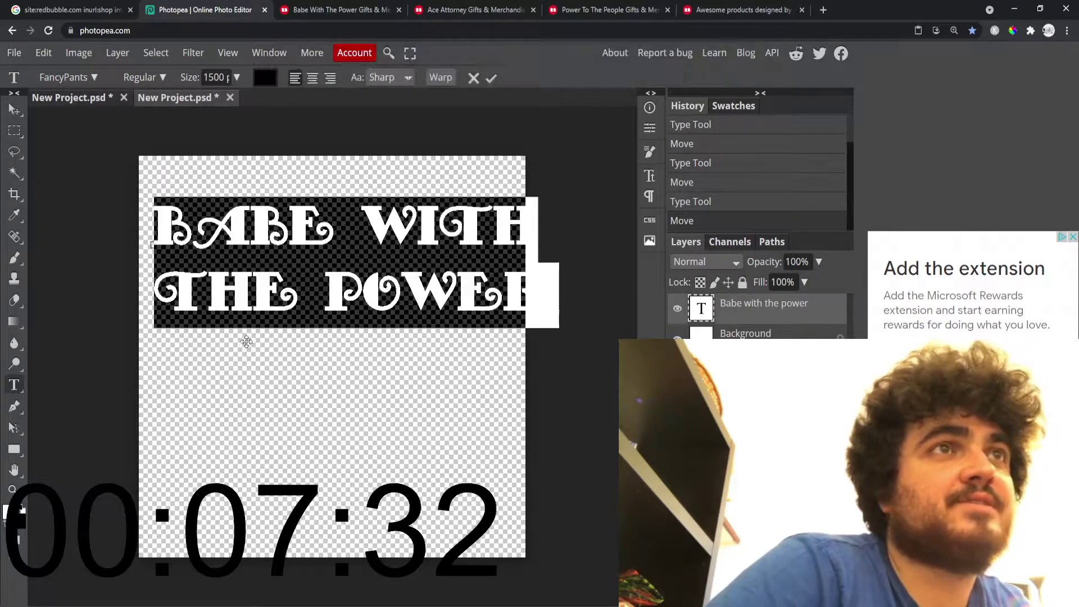
click(14, 108)
drag(390, 233, 365, 236)
Change the whole text to the Firecat font and move it slightly down and to the right.
double_click(365, 236)
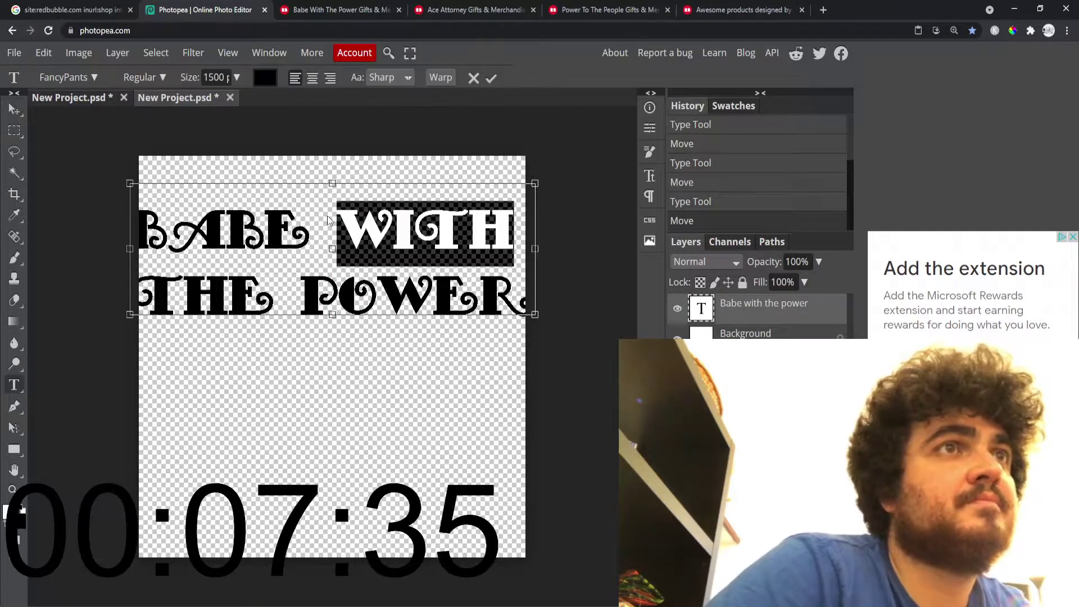
key(ctrl+a)
click(67, 77)
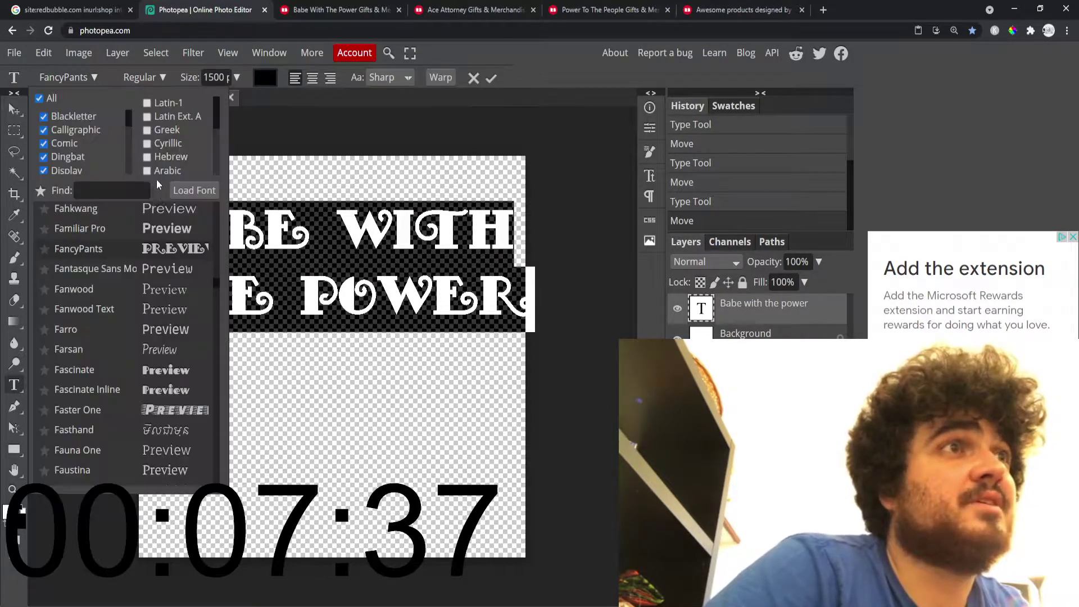
scroll(172, 348, down, 3)
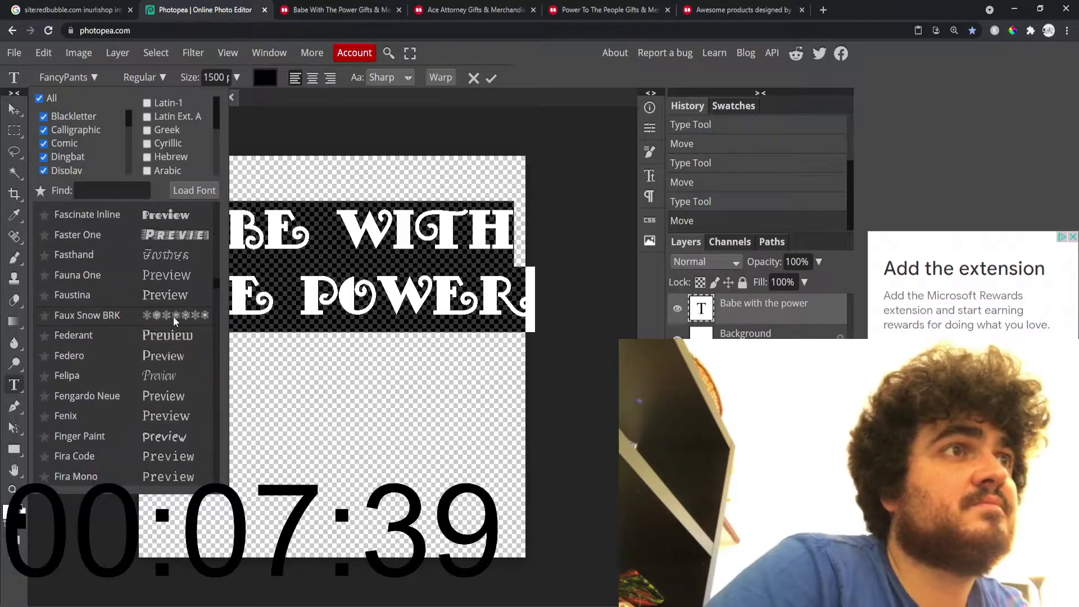
scroll(174, 380, down, 1)
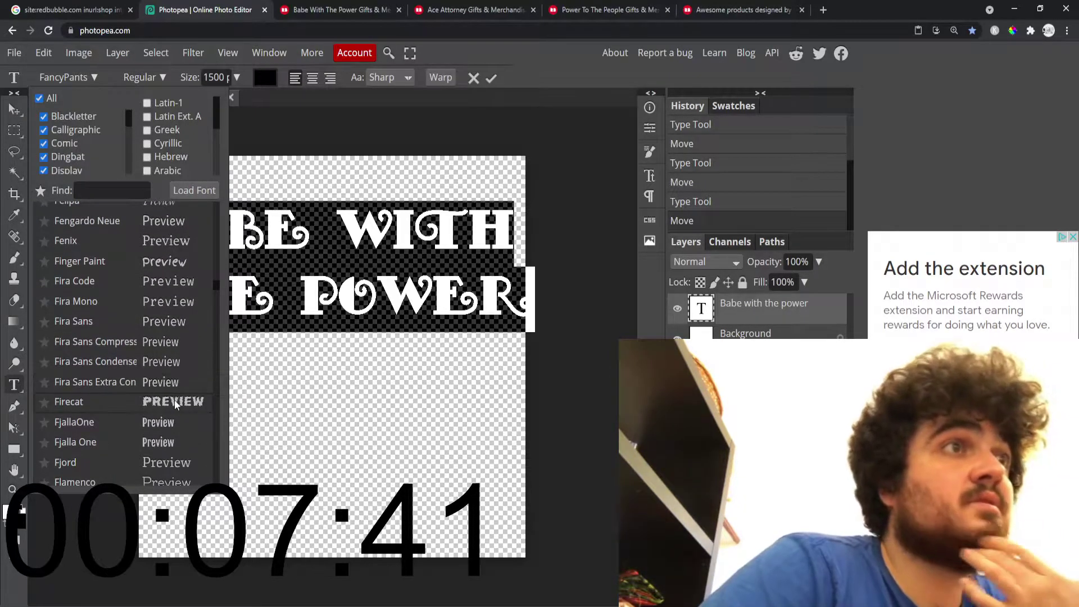
click(175, 402)
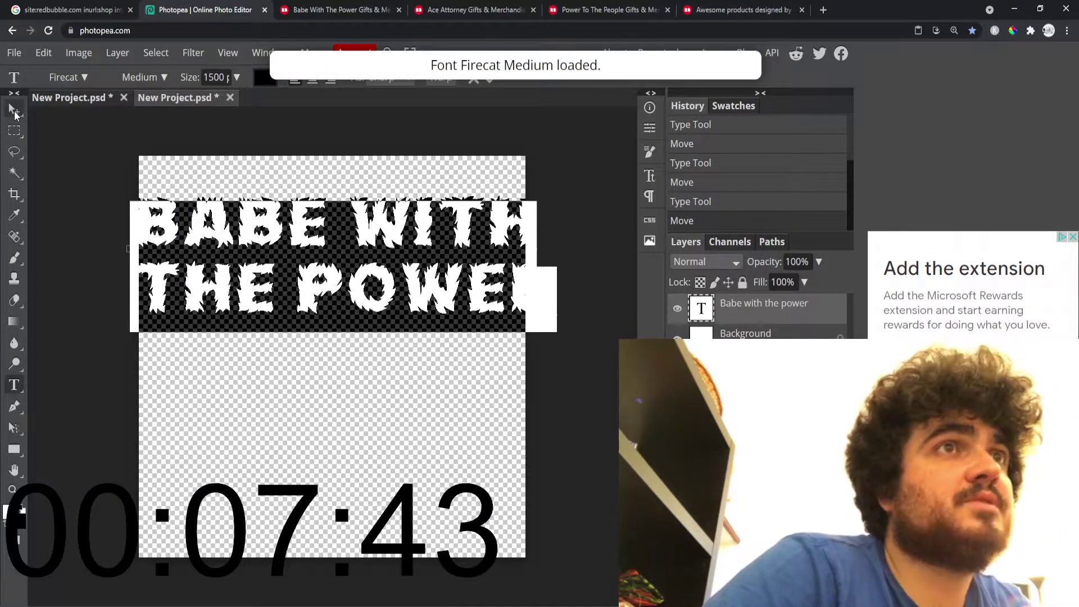
click(12, 111)
drag(330, 259, 343, 259)
Reduce the whole text's size to 1300 and move it up near the top of the canvas.
key(t)
click(355, 259)
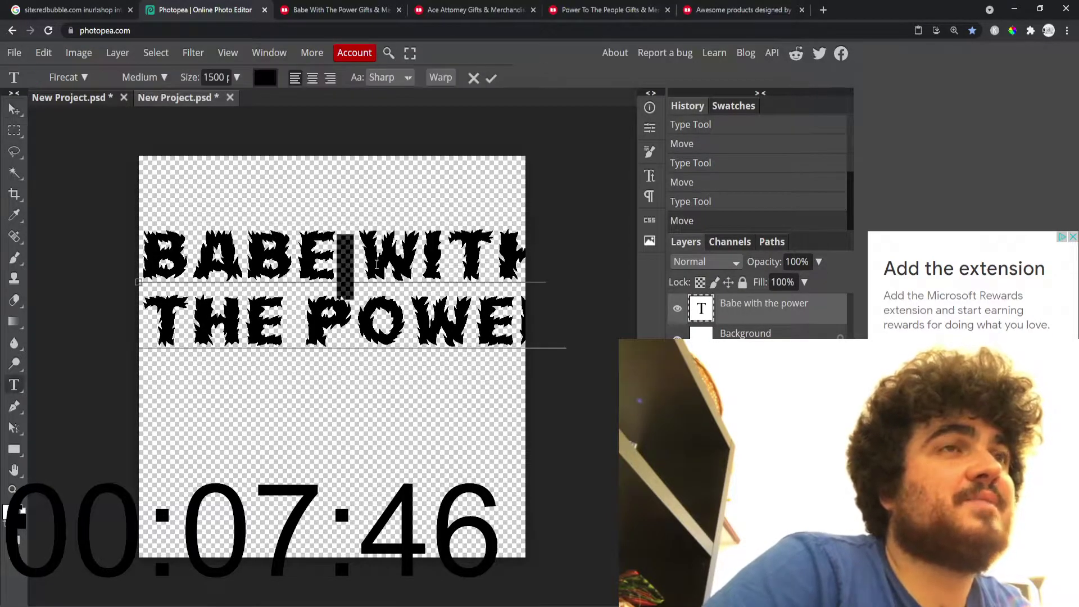
double_click(394, 258)
key(ctrl+a)
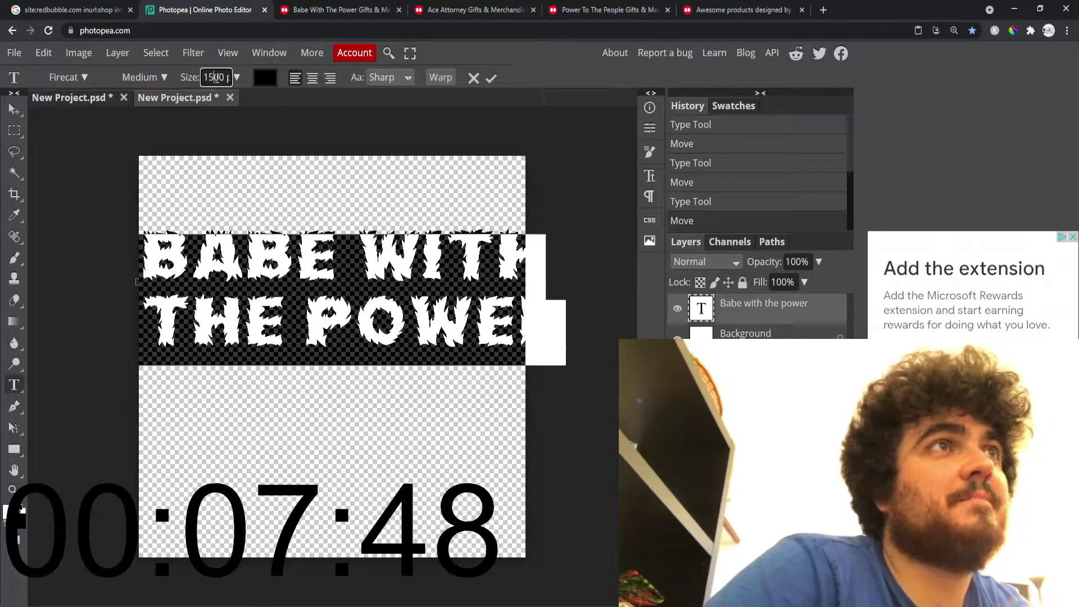
key(BackSpace)
text(3)
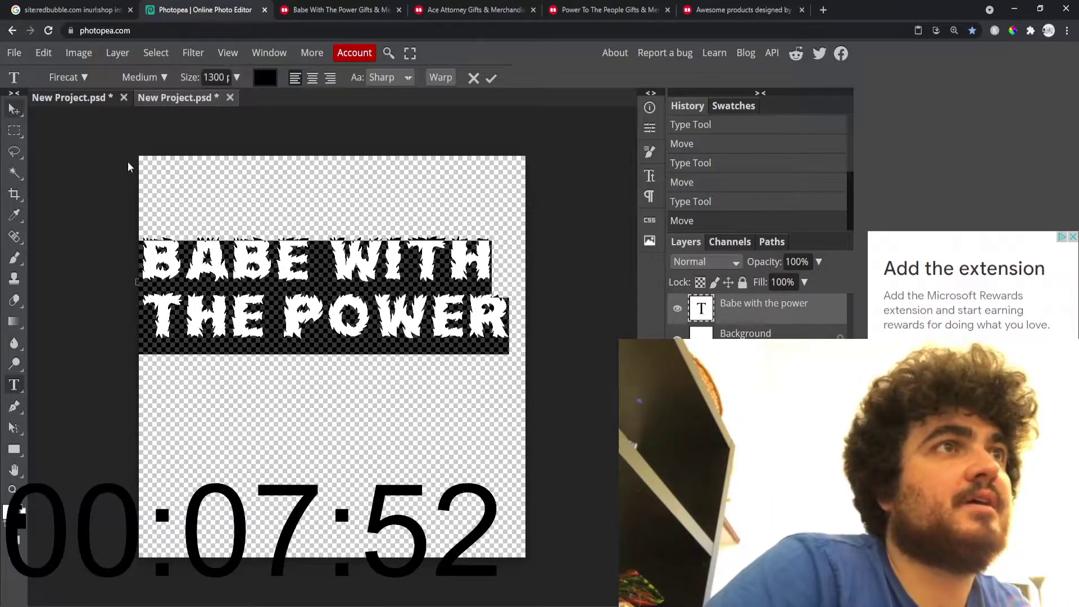
key(Escape)
key(v)
drag(128, 166, 128, 109)
drag(332, 198, 335, 195)
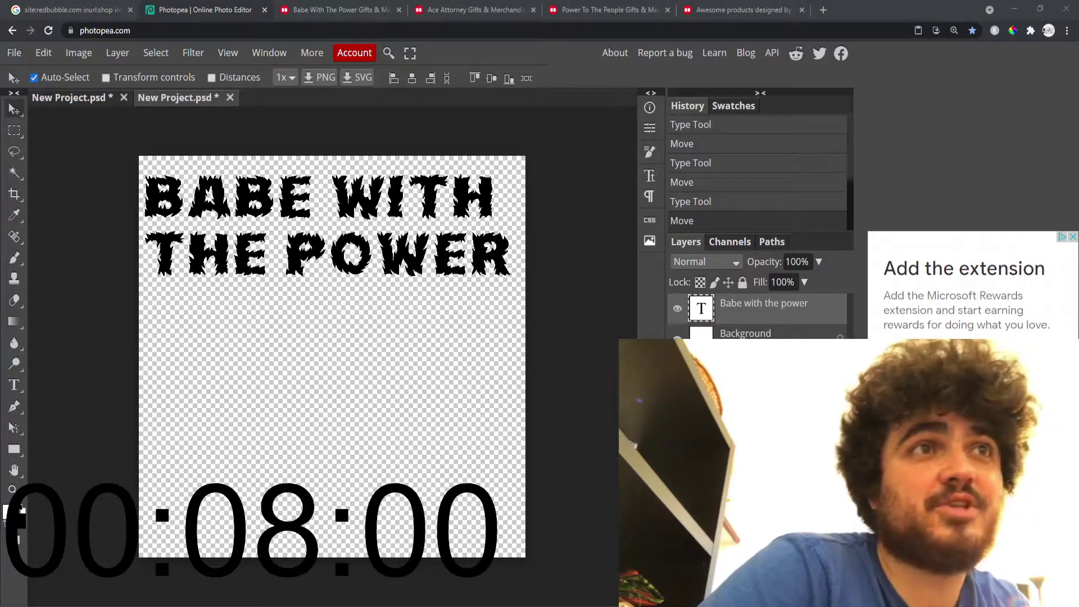
Break the phrase into four lines, with Babe, with, the and power each on its own line.
click(324, 200)
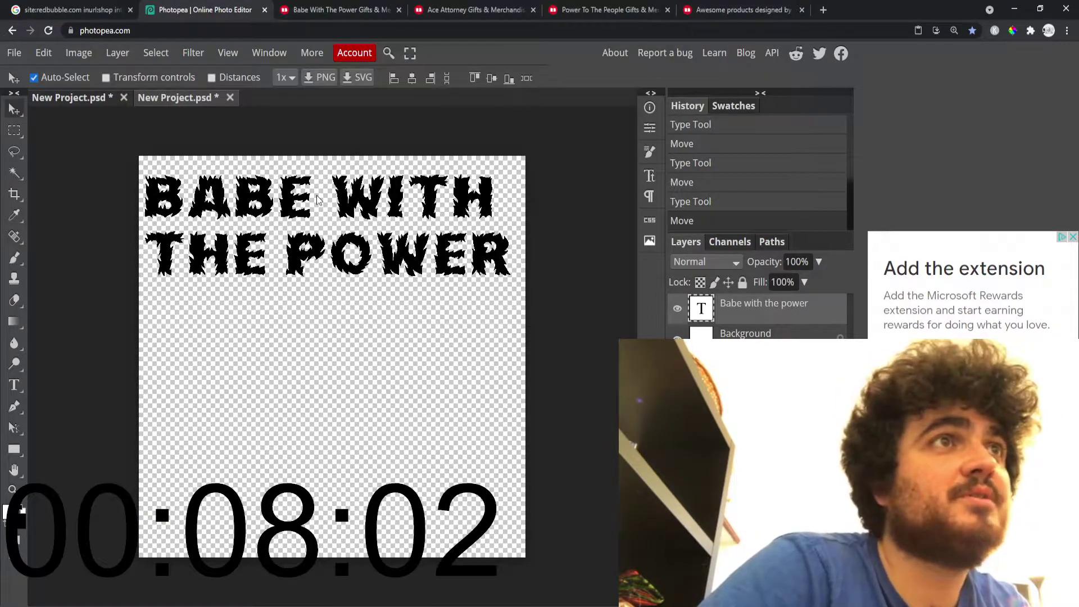
double_click(317, 200)
click(328, 202)
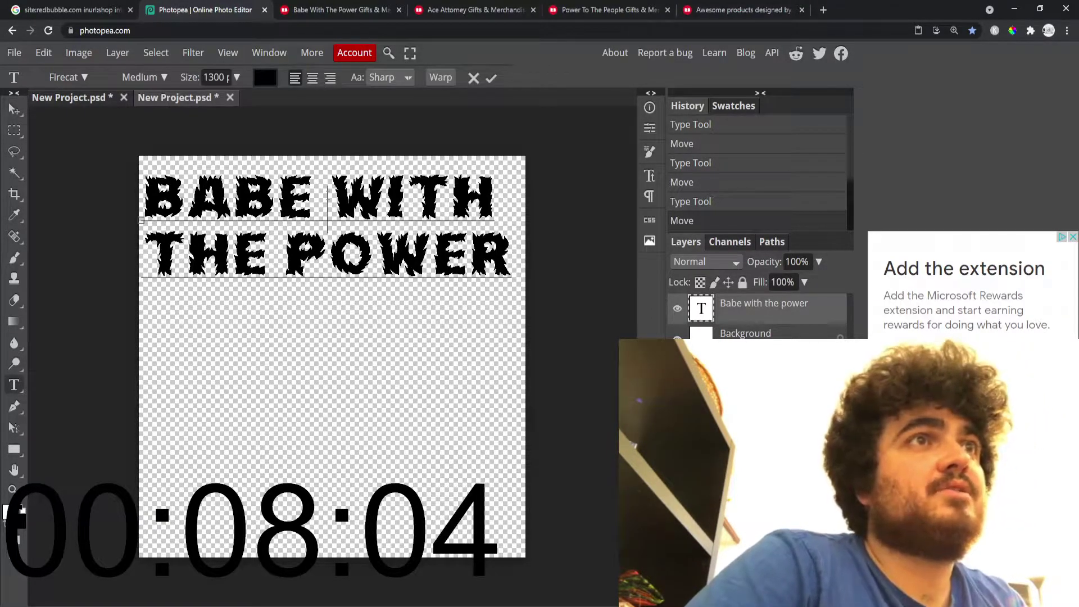
key(Return)
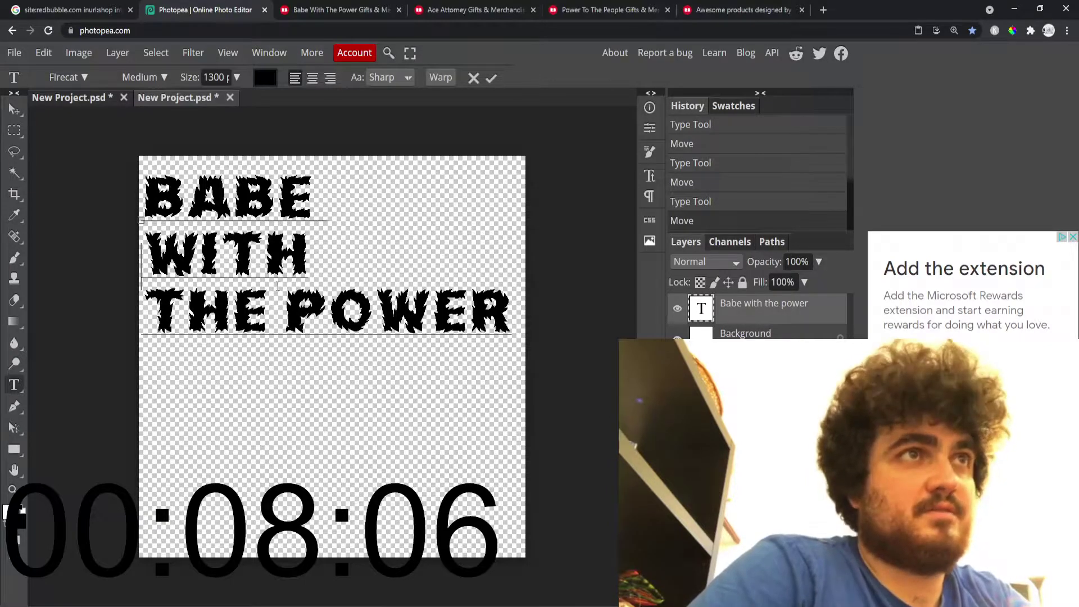
key(Return)
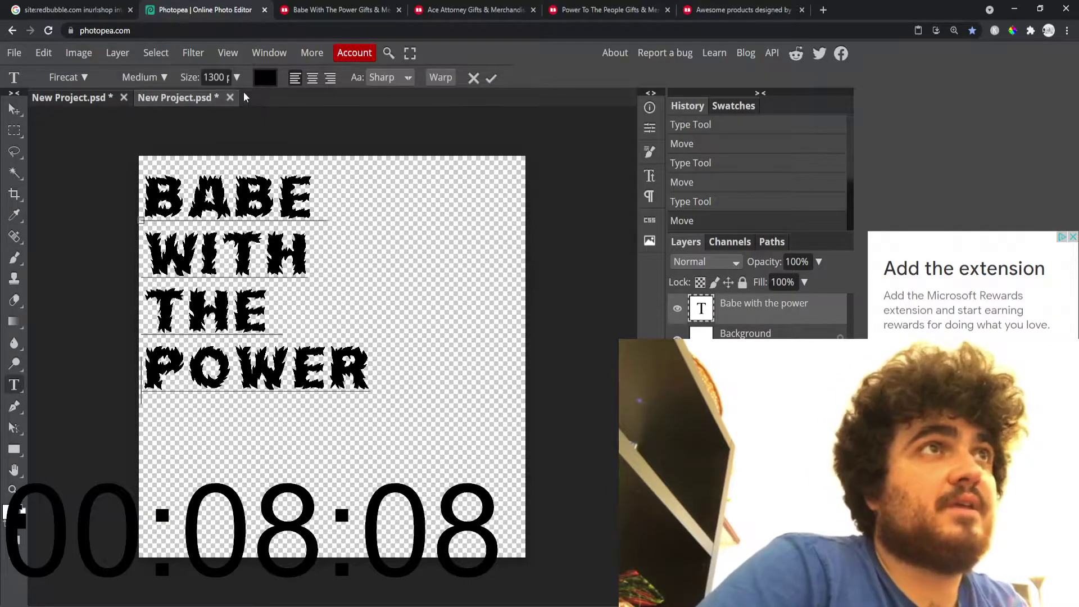
Enlarge the whole text to size 1800 and move it down and slightly right within the canvas.
key(ctrl+a)
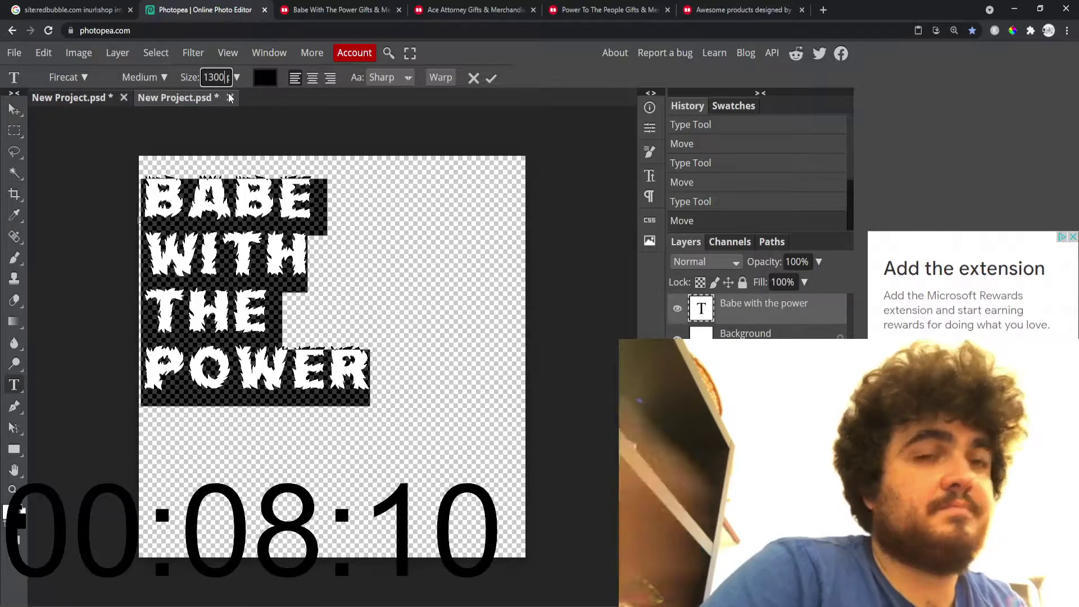
click(225, 78)
key(BackSpace)
key(BackSpace)
key(BackSpace)
key(BackSpace)
text(1800)
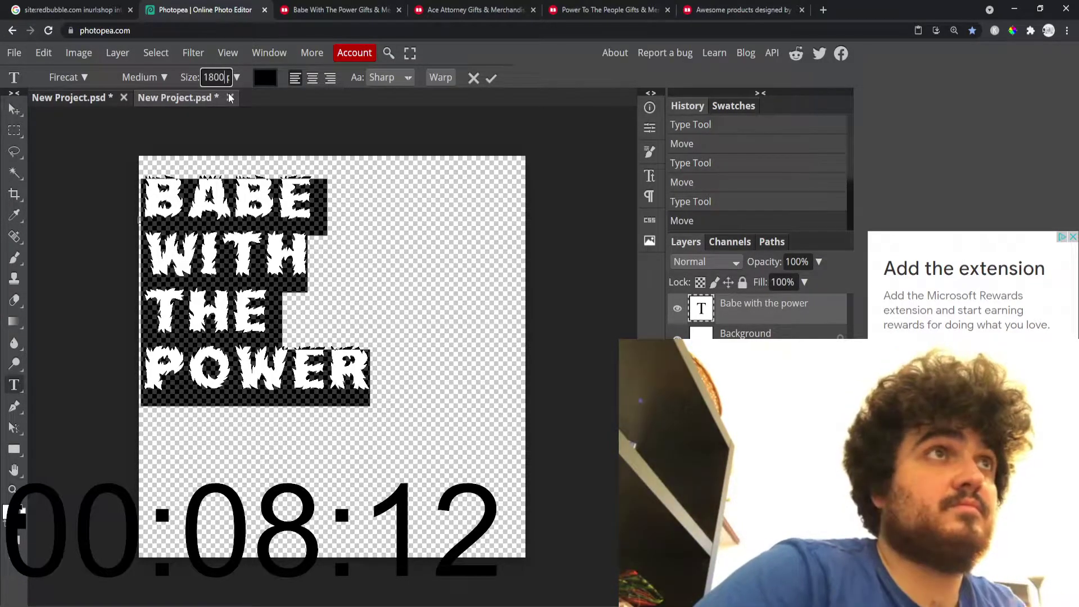
key(Return)
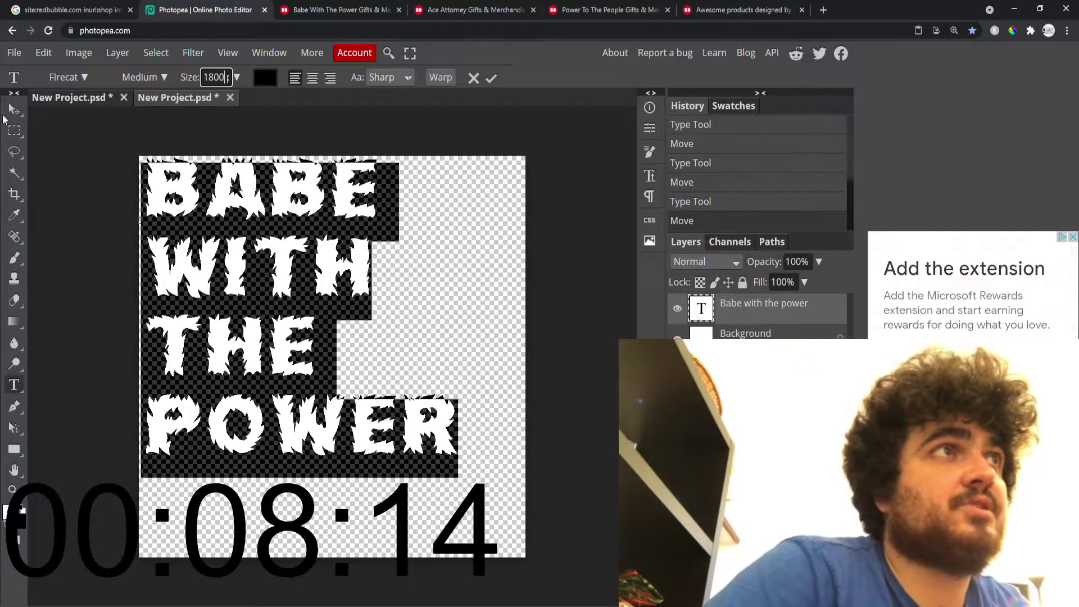
click(13, 112)
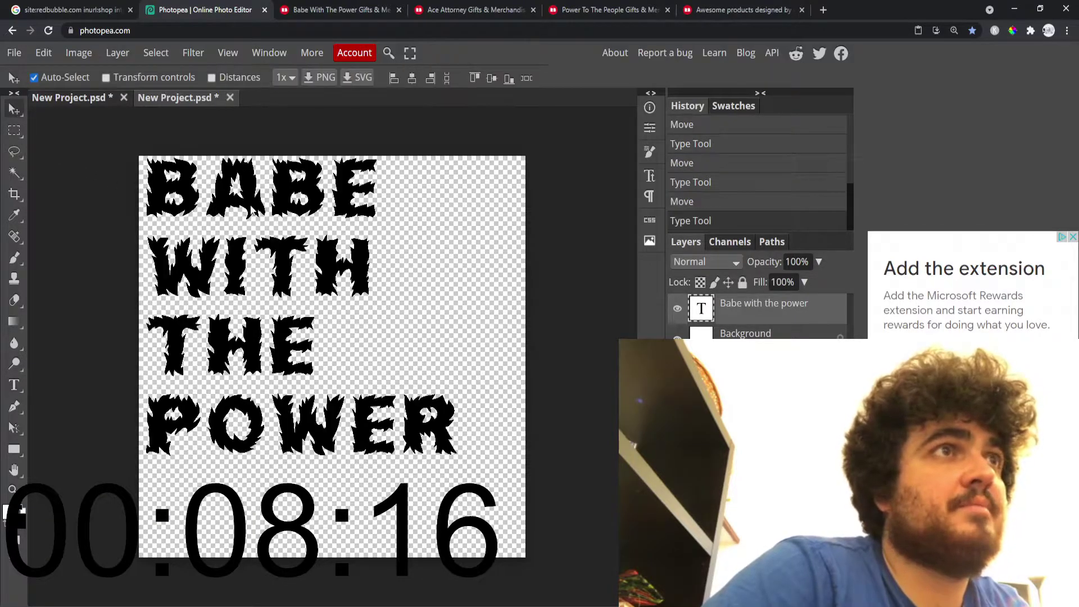
drag(251, 210, 265, 238)
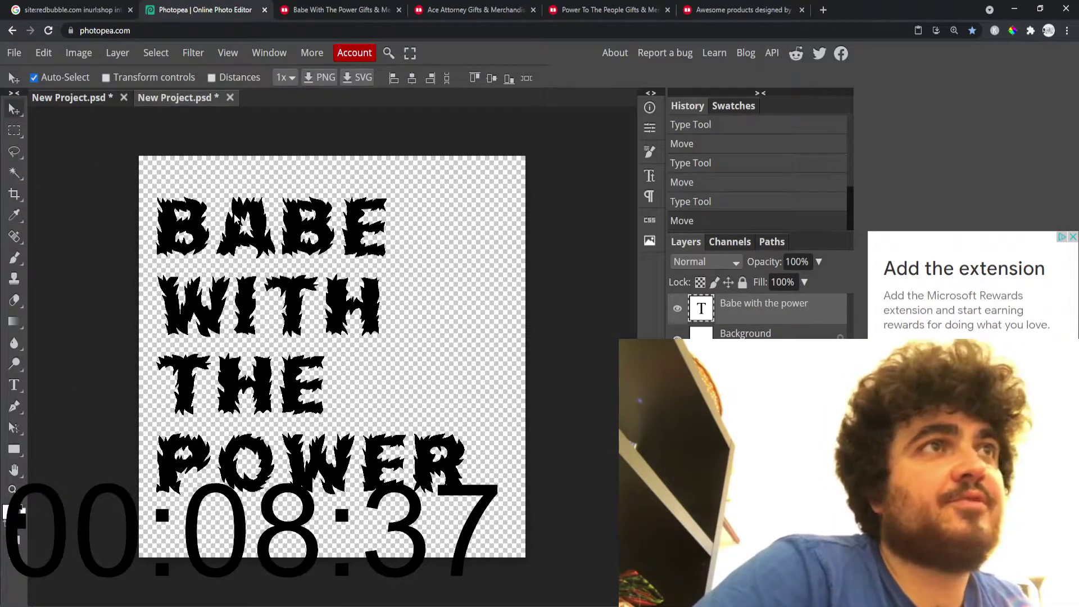
Change the color of the whole text to near-white fffcfc.
double_click(238, 220)
key(ctrl+a)
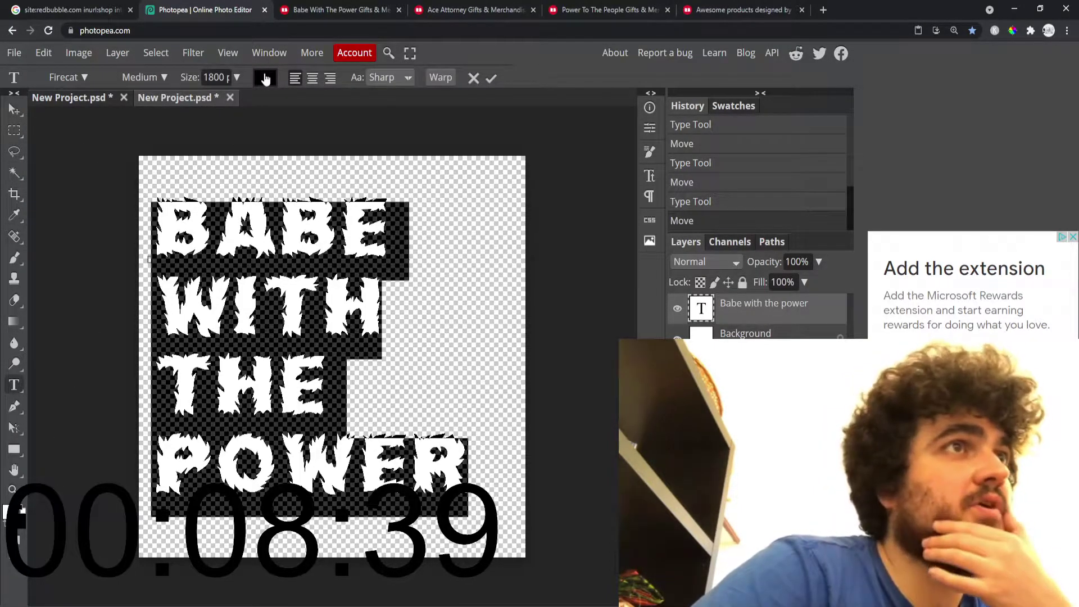
click(266, 79)
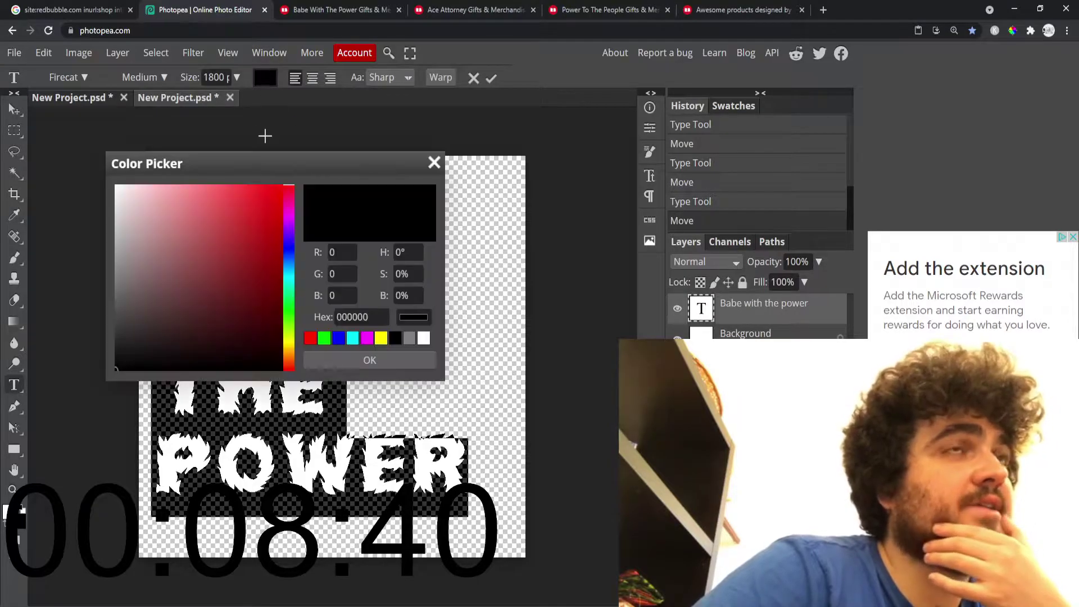
click(117, 186)
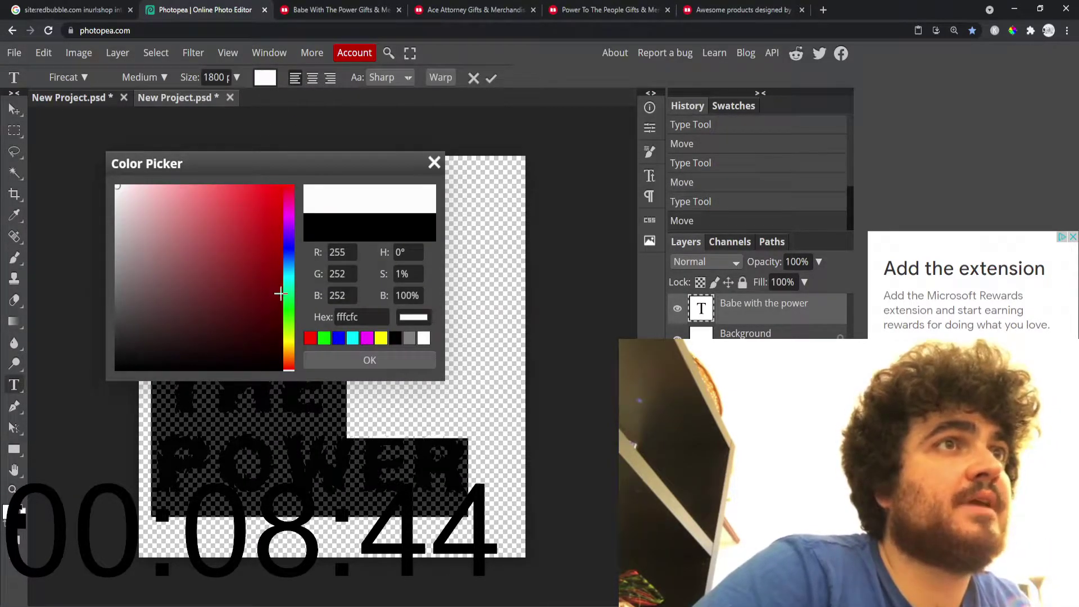
click(370, 361)
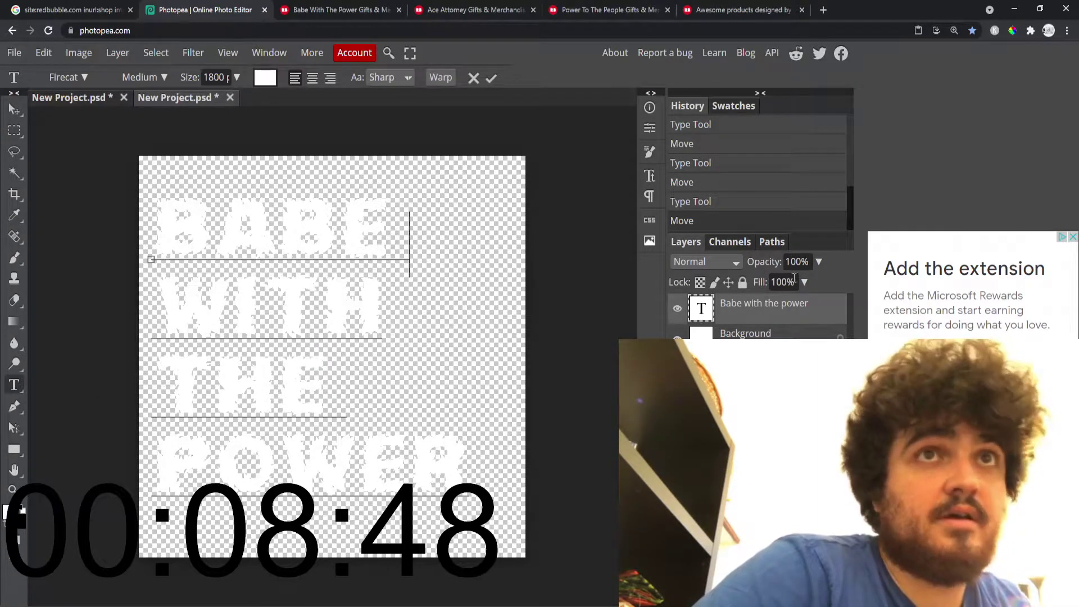
Set the Background layer's fill to 0%.
click(739, 333)
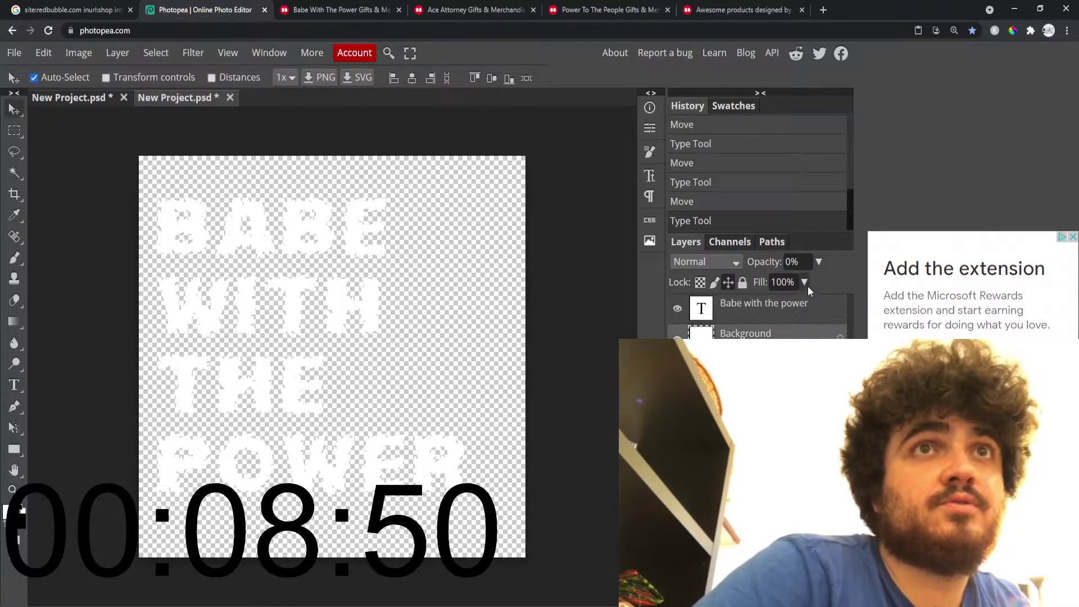
click(805, 281)
drag(646, 304, 659, 310)
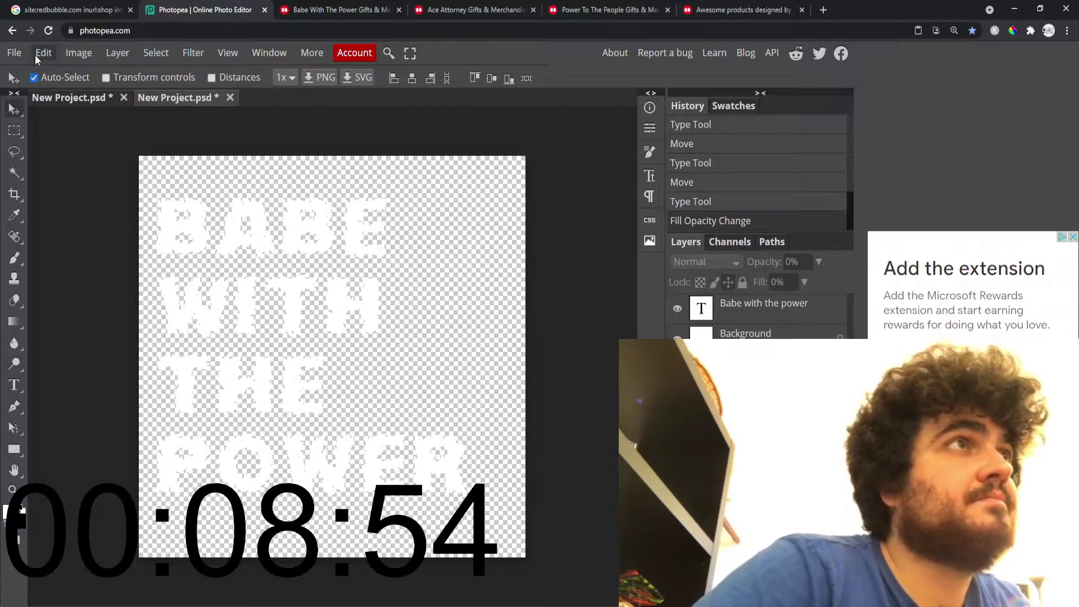
Open the export settings for saving the design as a JPG.
click(13, 52)
mouse_move(65, 267)
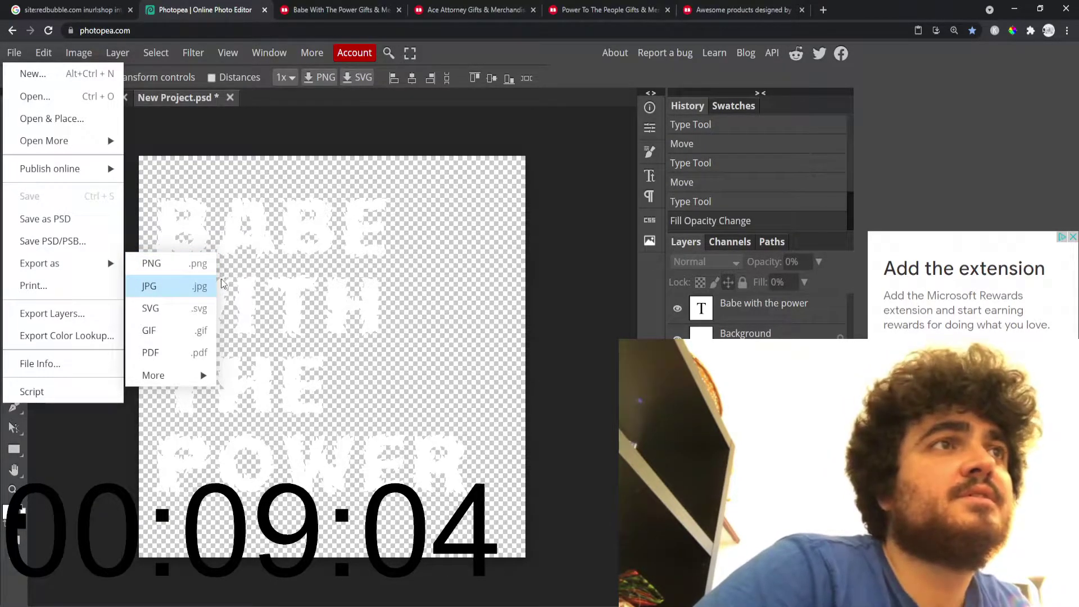
Search Google in a new tab for "jpg or png for transparent", then return to the Photopea project.
click(450, 10)
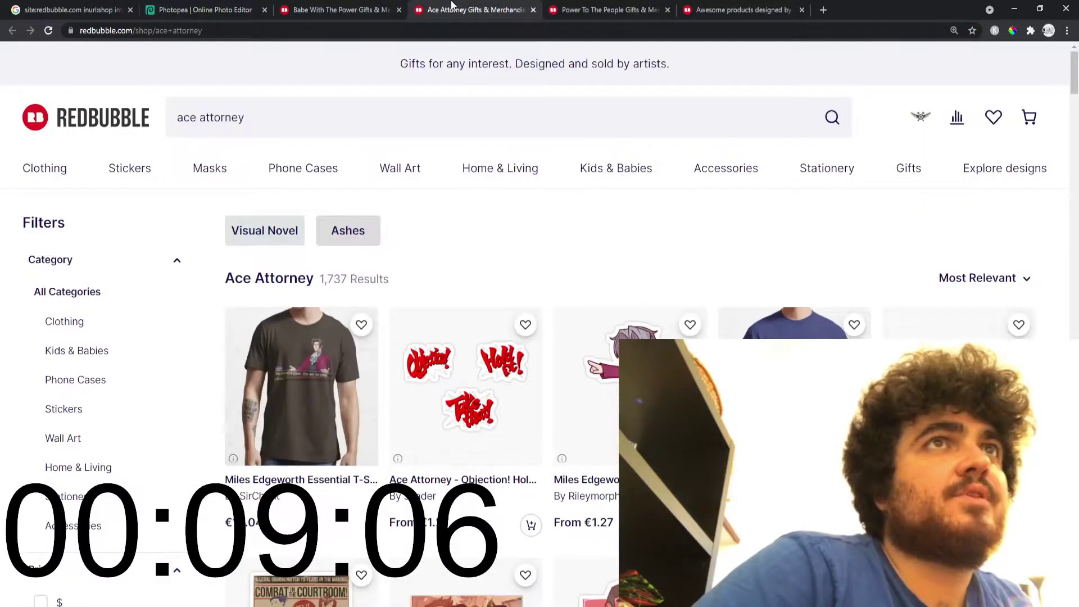
click(823, 10)
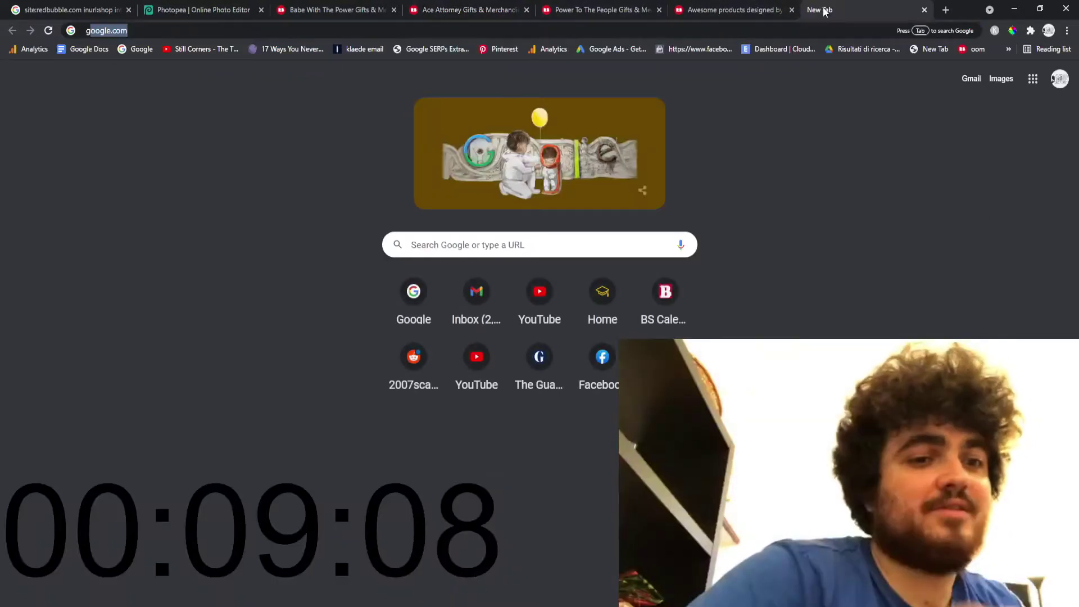
text(jpg or png )
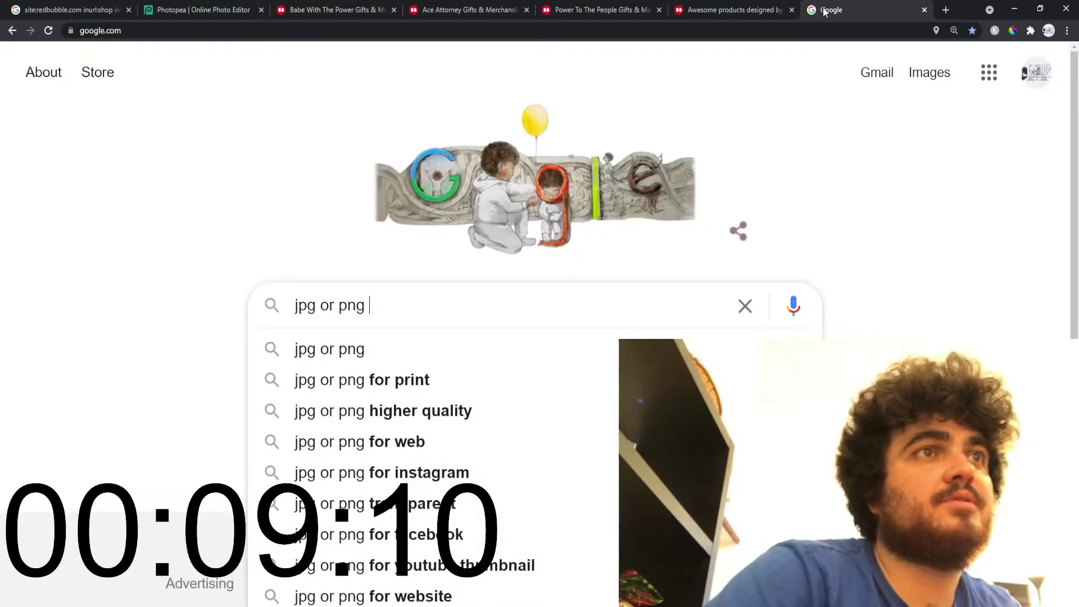
text(for transparent)
key(Return)
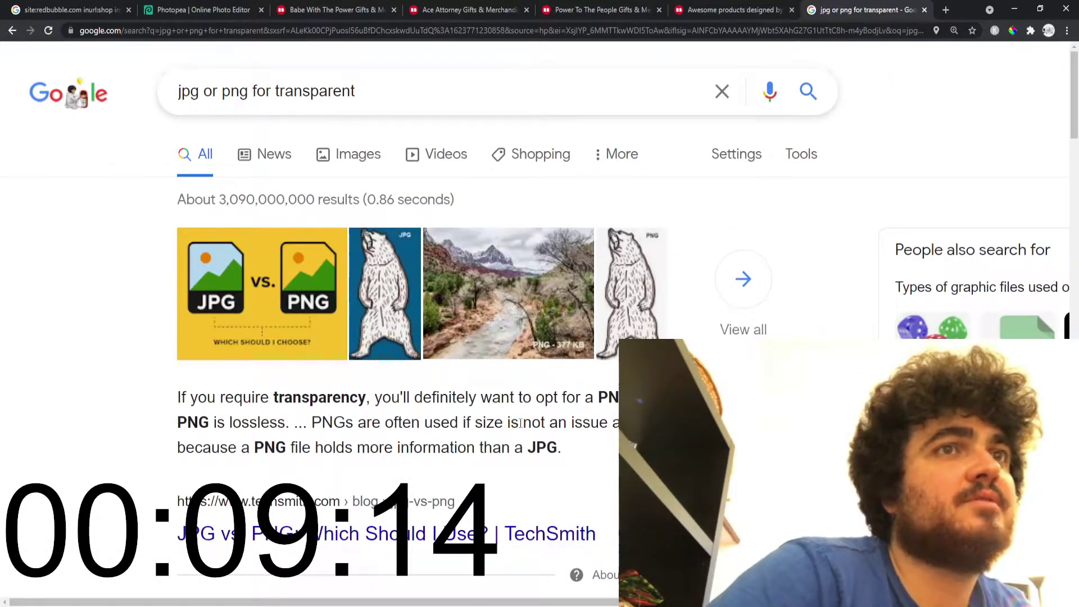
click(104, 7)
click(224, 7)
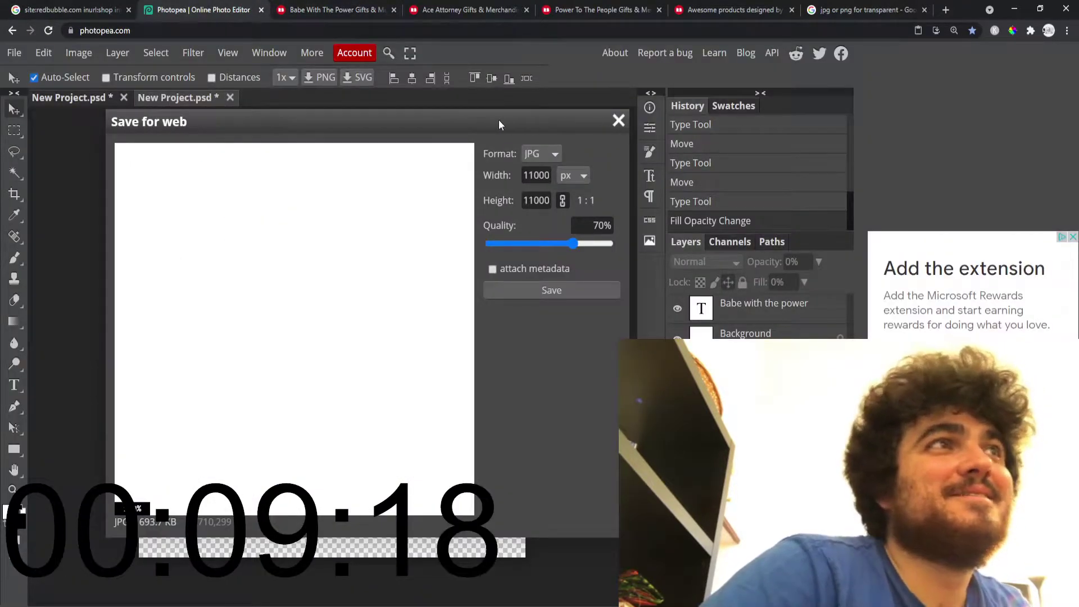
Close the JPG export settings and export the design as an 11000 × 11000 px PNG at 100% quality instead.
click(618, 120)
click(14, 53)
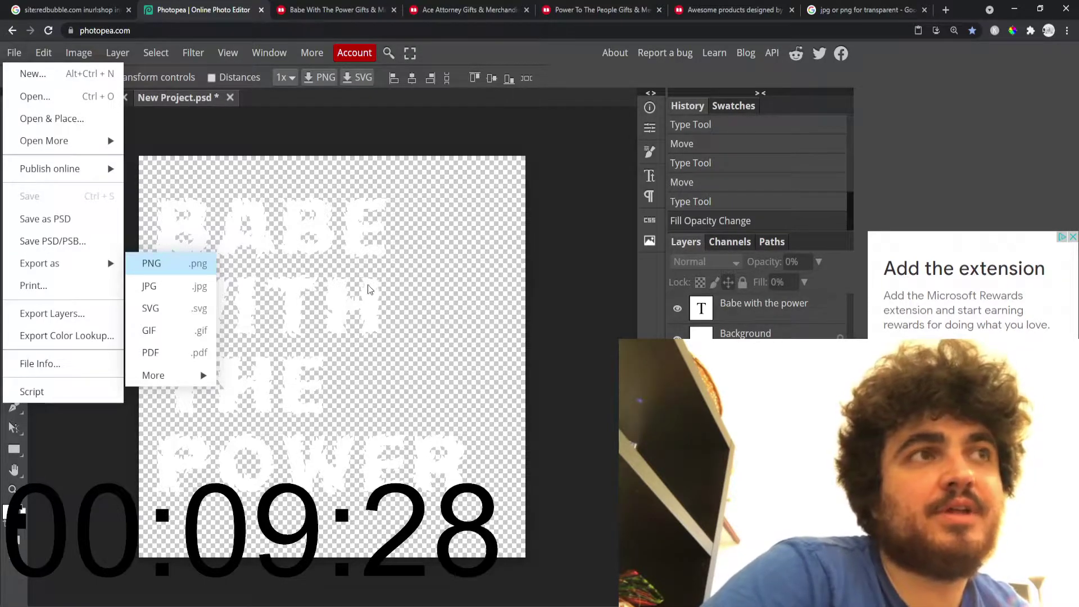
click(155, 264)
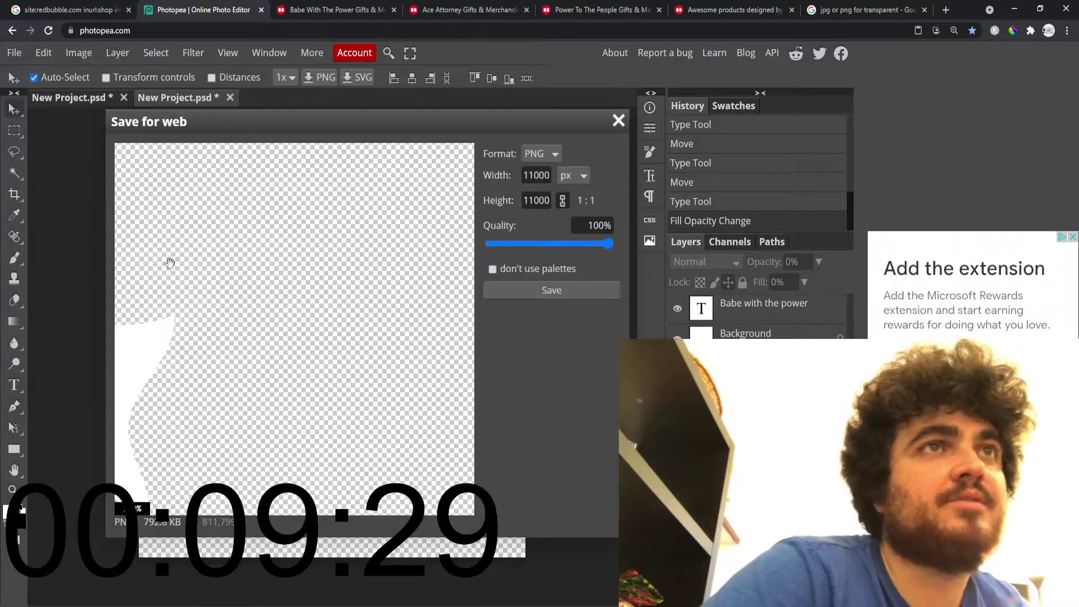
click(537, 289)
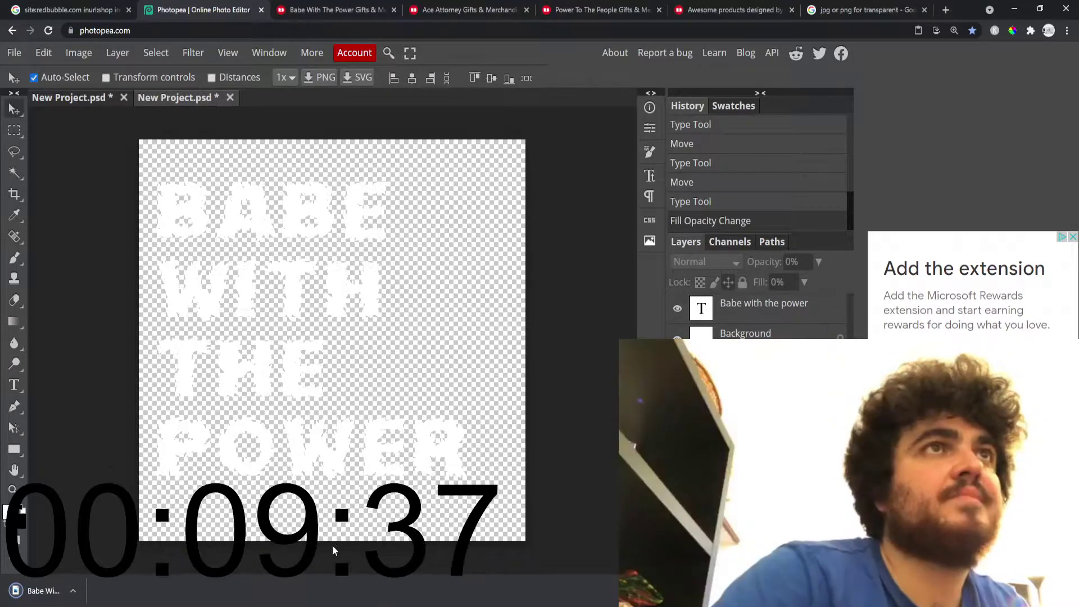
Switch to Redbubble, start adding a new work, and upload the exported Babe With The Power PNG.
click(362, 9)
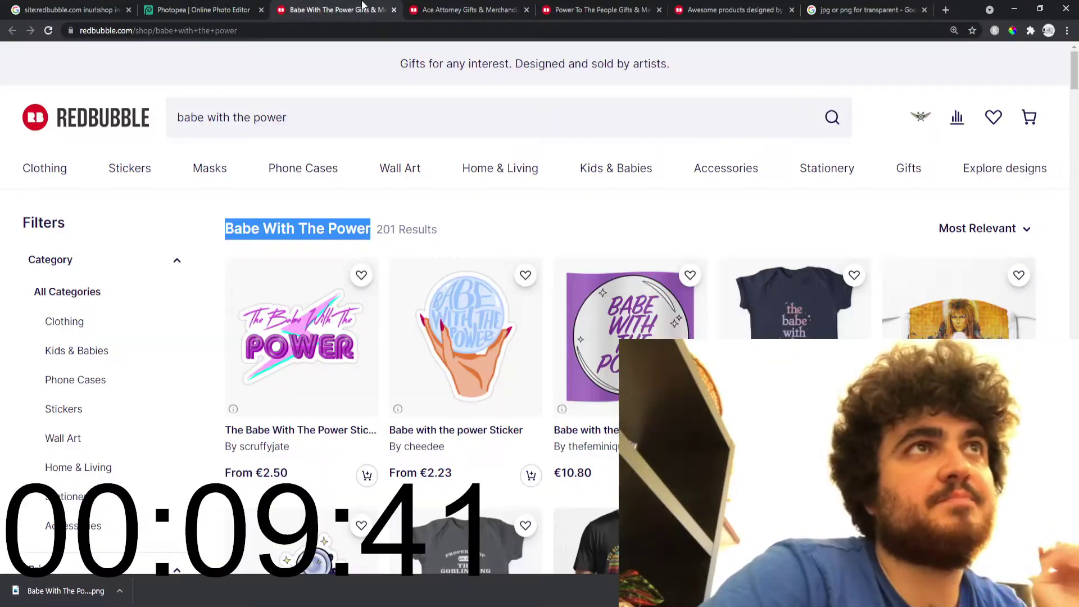
click(921, 119)
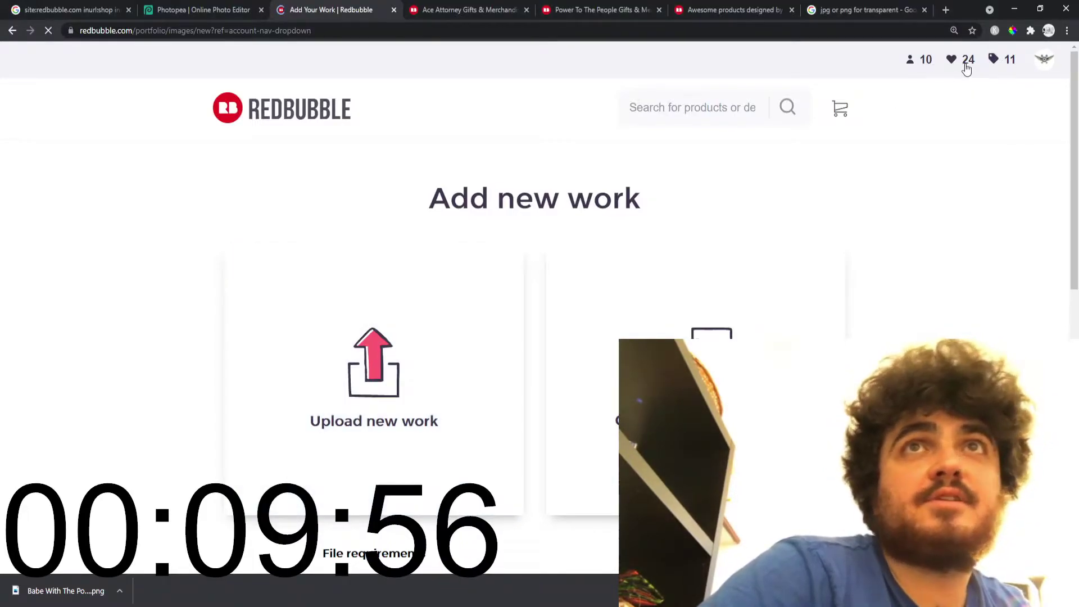
drag(72, 585, 396, 402)
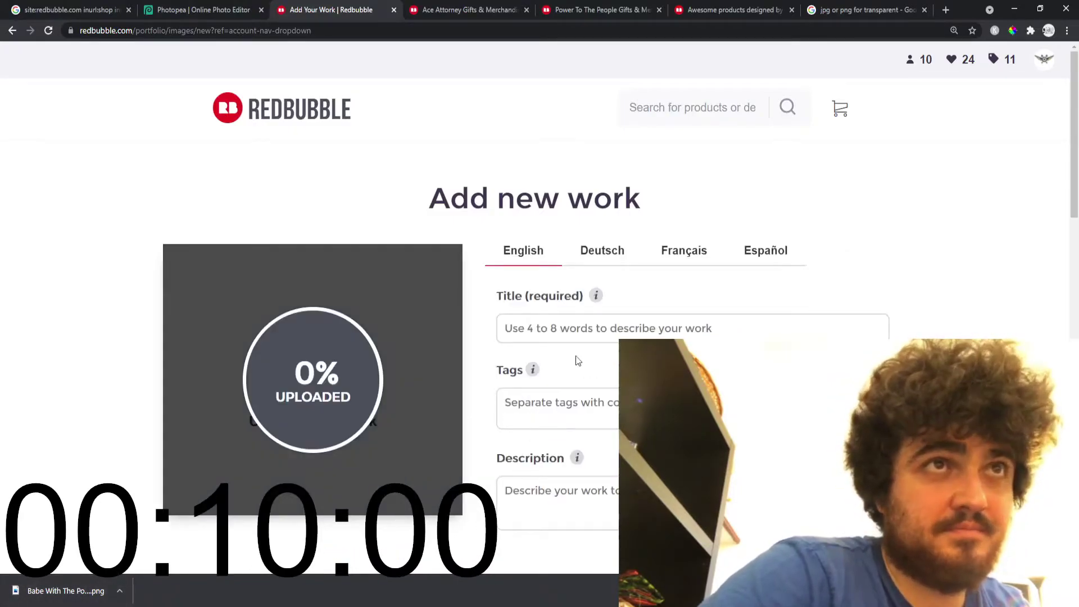
Set the uploaded work's background color to black #000000.
scroll(506, 323, down, 2)
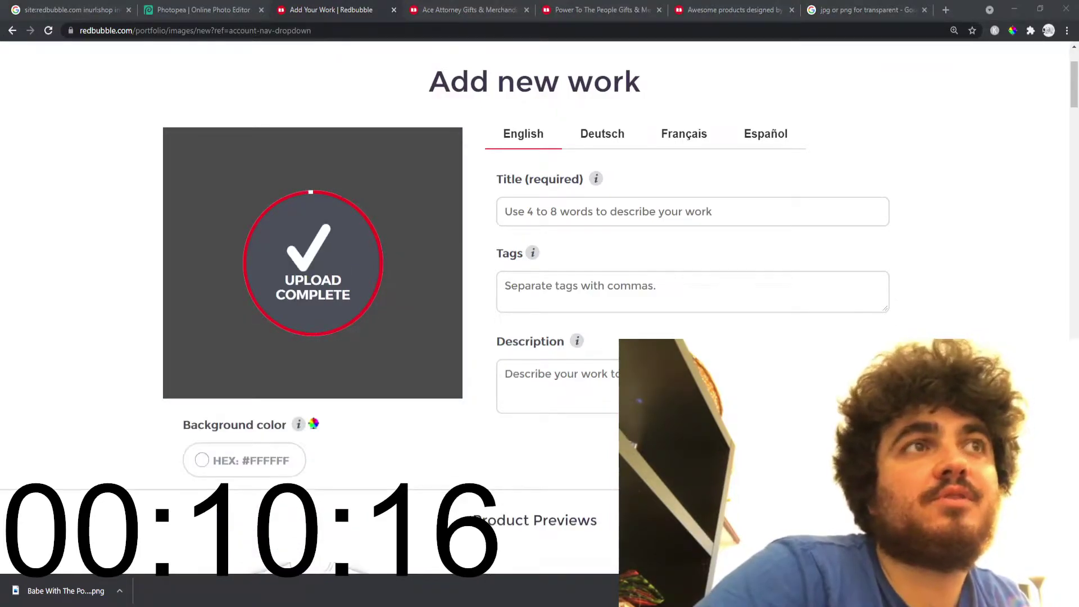
click(201, 461)
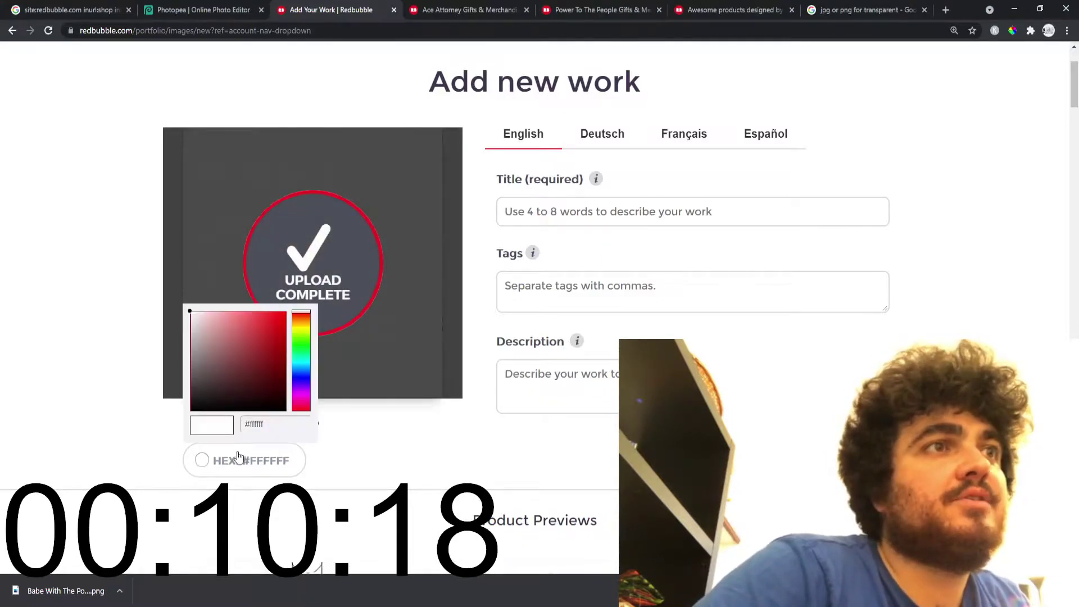
drag(209, 353, 206, 426)
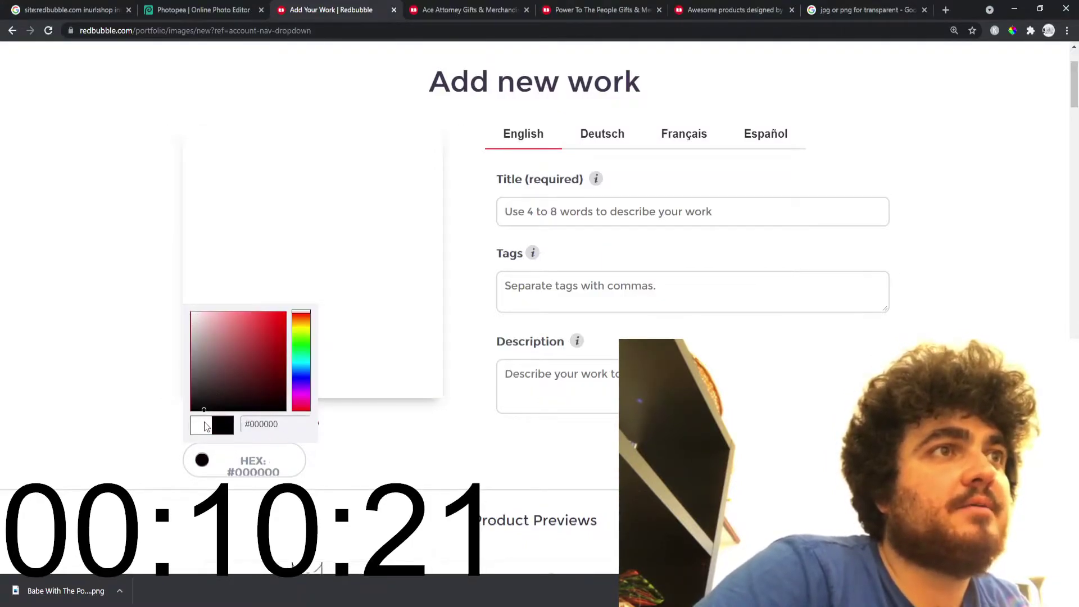
click(104, 403)
Examine the product previews to see how the design looks on the clothing, stickers and phone cases.
scroll(354, 332, up, 1)
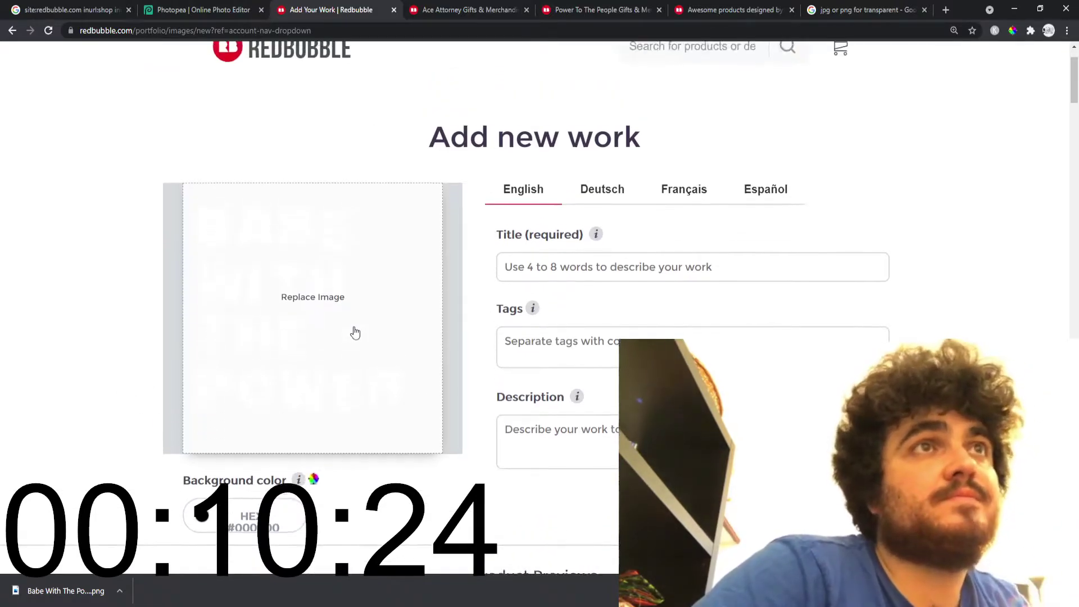
scroll(352, 334, down, 6)
scroll(474, 373, up, 6)
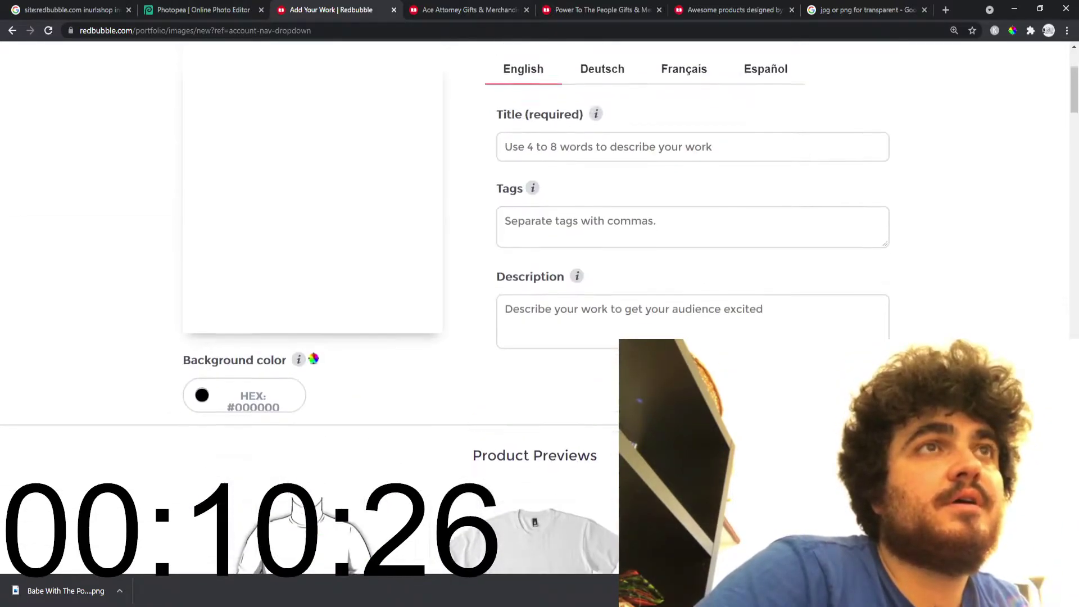
scroll(475, 373, down, 9)
scroll(416, 409, up, 1)
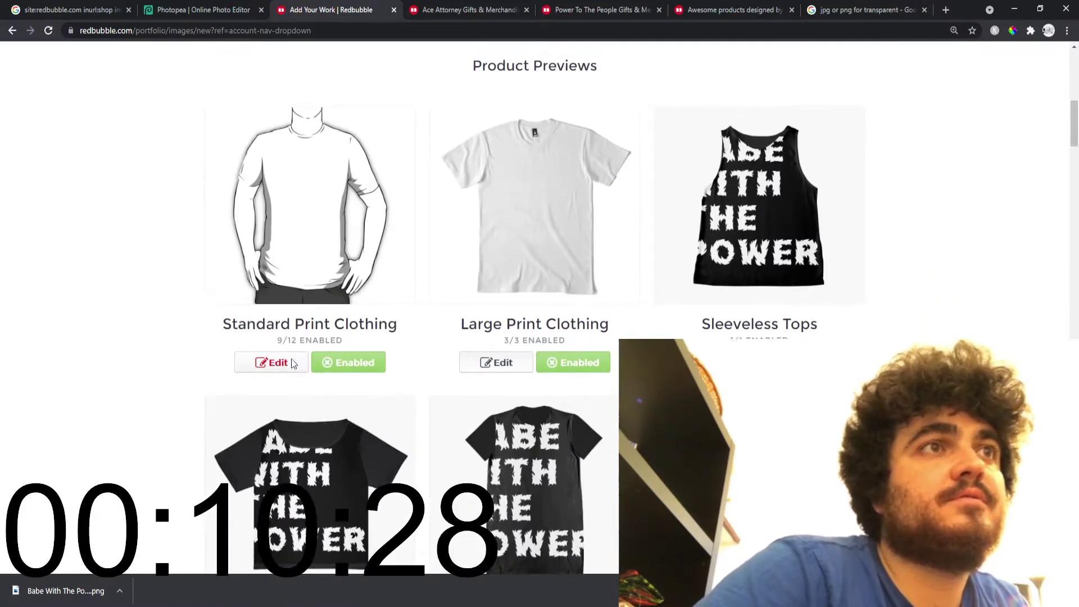
scroll(427, 407, down, 6)
scroll(528, 421, down, 1)
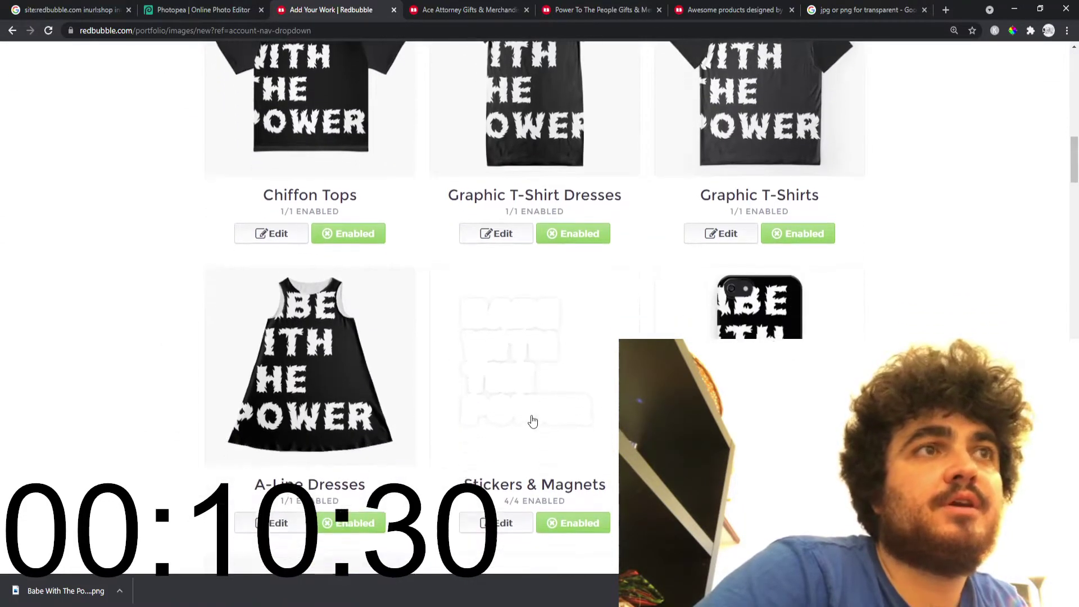
scroll(528, 420, up, 13)
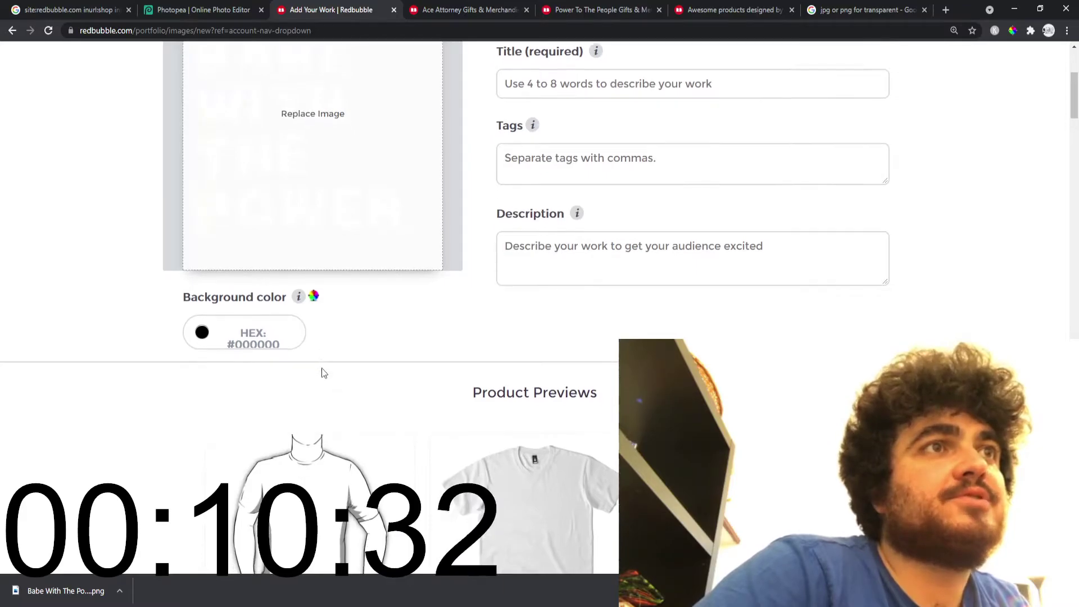
Enter "Babe With The Power" as the title of the new work.
scroll(386, 391, up, 4)
click(565, 336)
text(Babe With The Power)
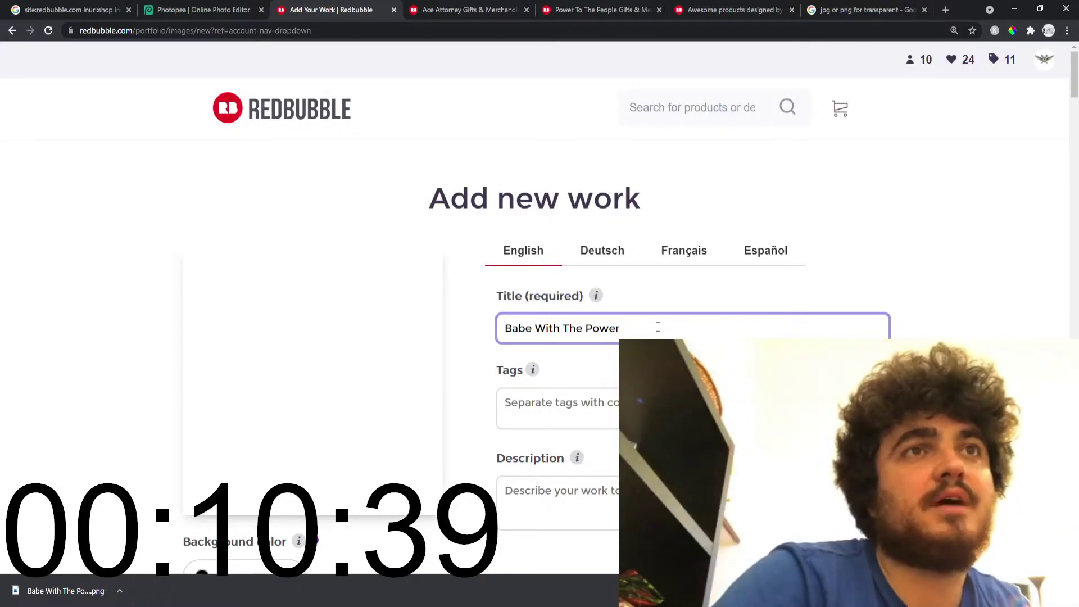
key(Tab)
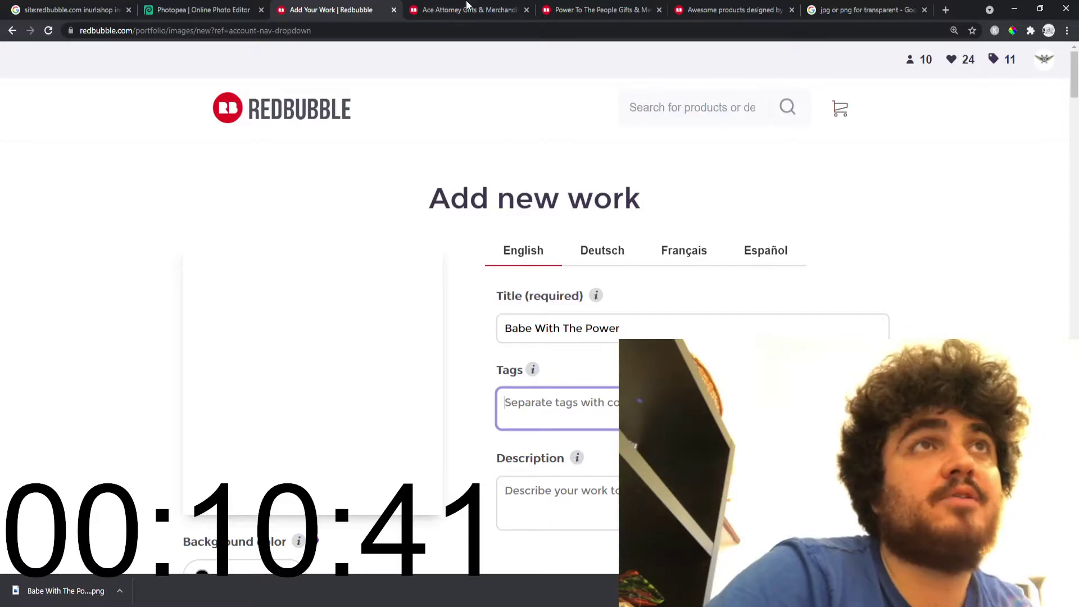
Place the Google search page beside the upload page and search for "site:redbubble.com intext:Babe With The Power".
drag(866, 10, 450, 8)
triple_click(386, 91)
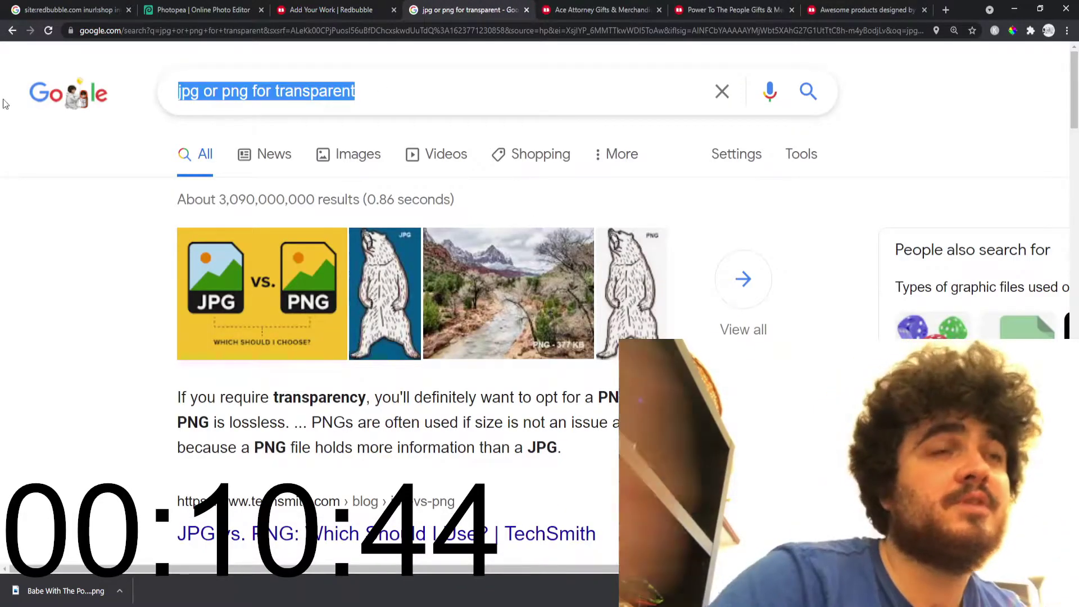
text(site:redbubble.com )
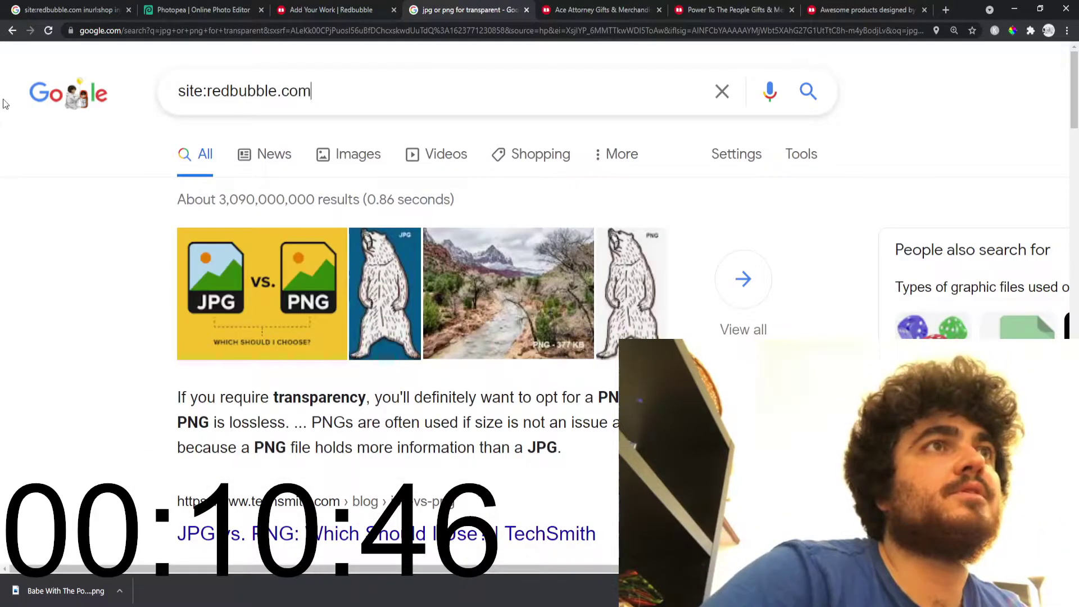
text(intext:)
text(Babe With The Power)
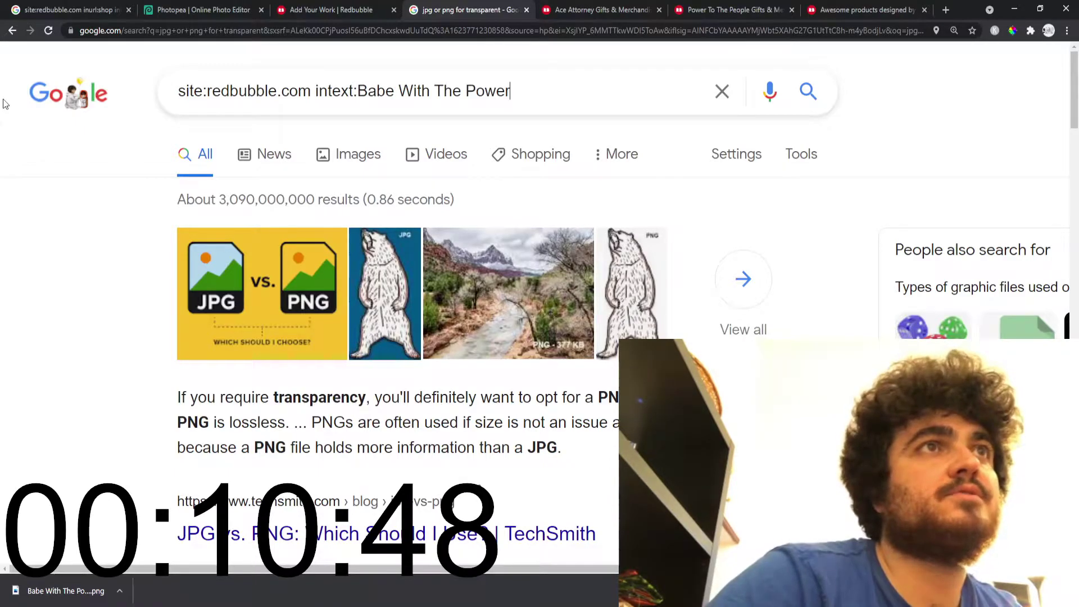
key(Return)
Look through the first two pages of Redbubble search results for related phrases usable as tags.
scroll(151, 344, down, 8)
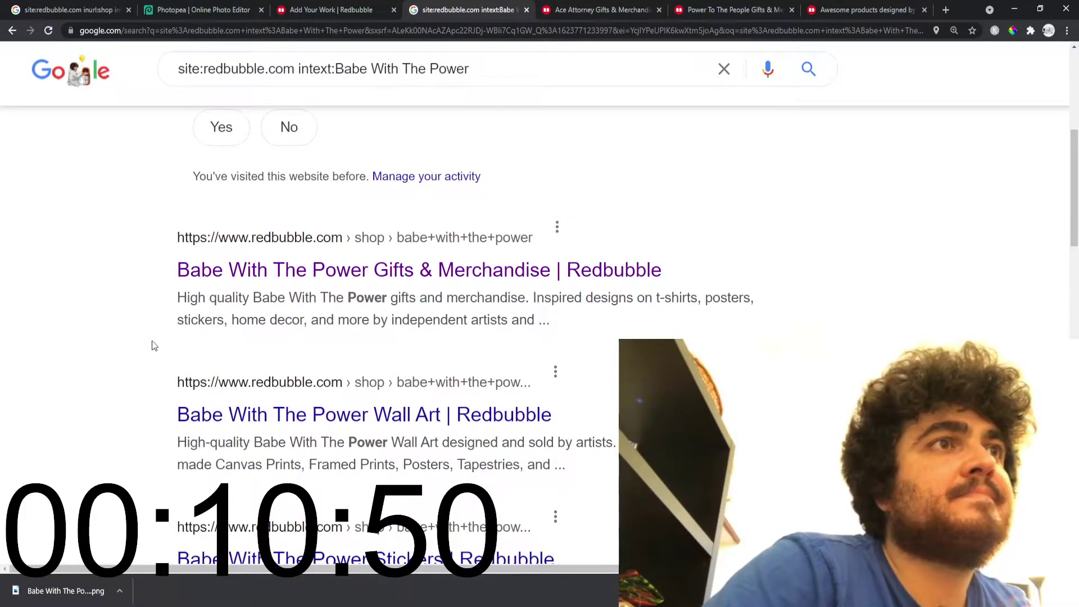
scroll(152, 344, down, 6)
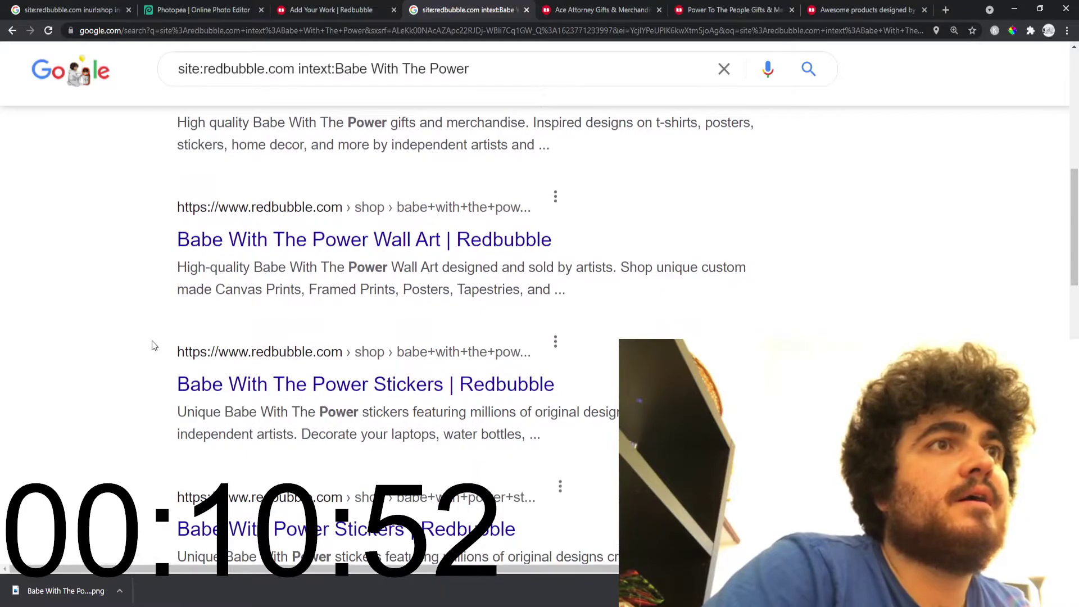
scroll(155, 345, down, 12)
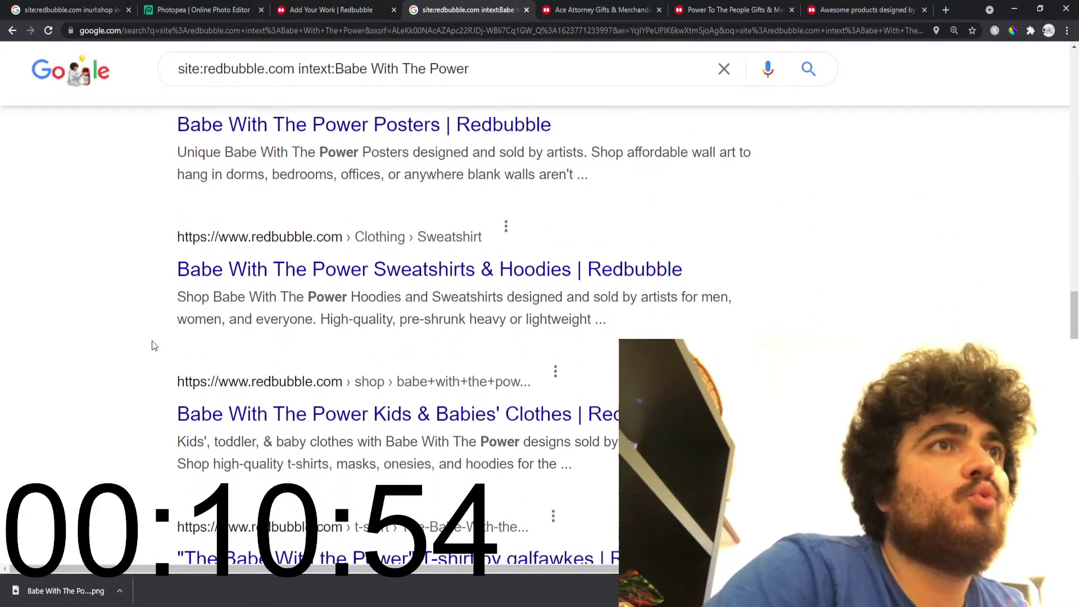
scroll(152, 346, down, 5)
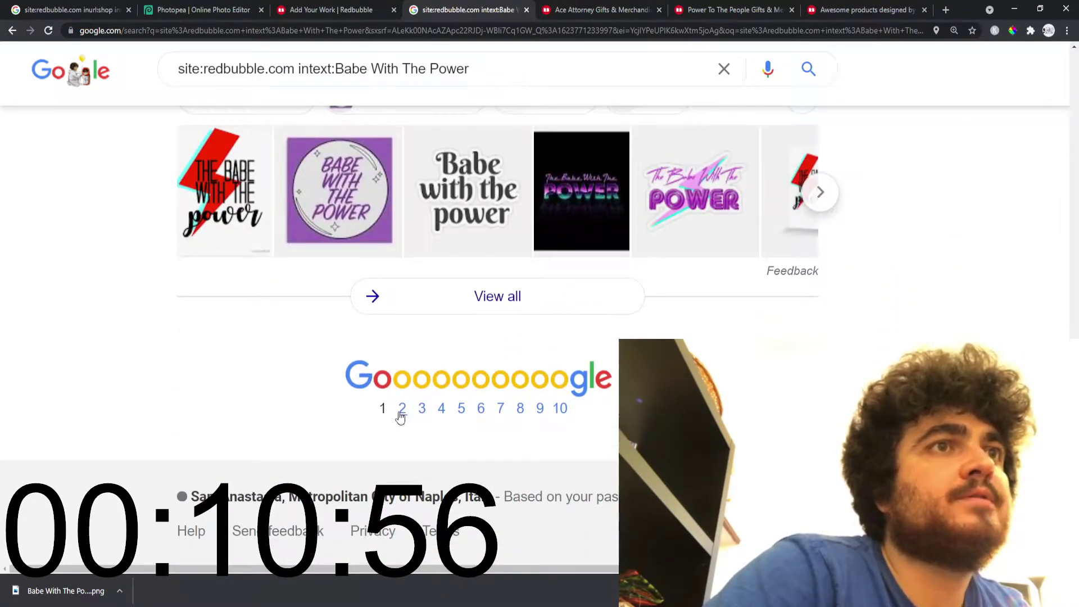
click(406, 412)
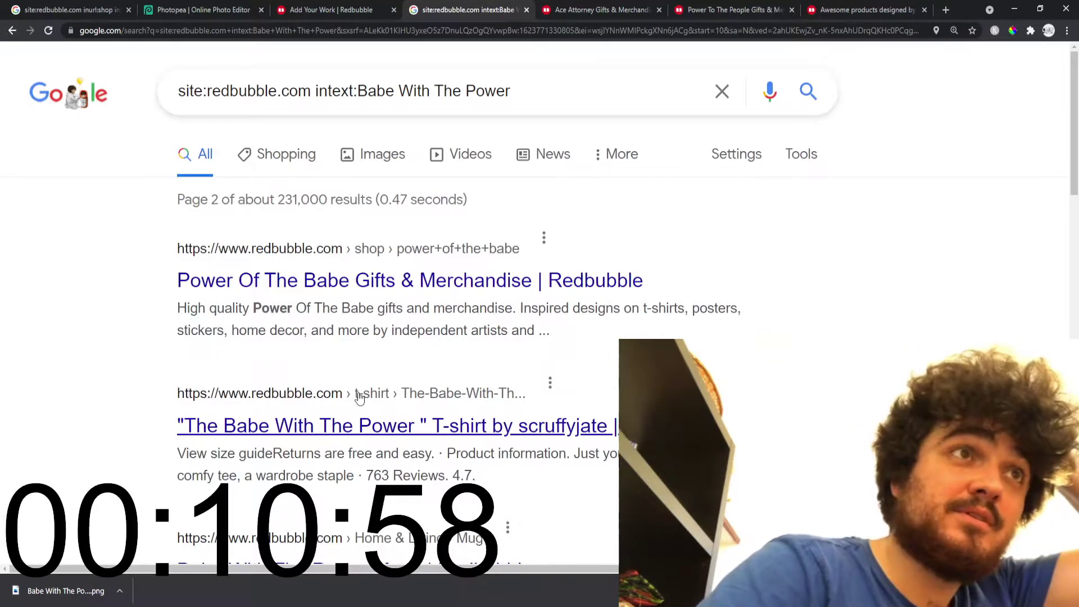
click(590, 10)
Return to the Redbubble upload form and add the tag "Power of the babe".
click(331, 10)
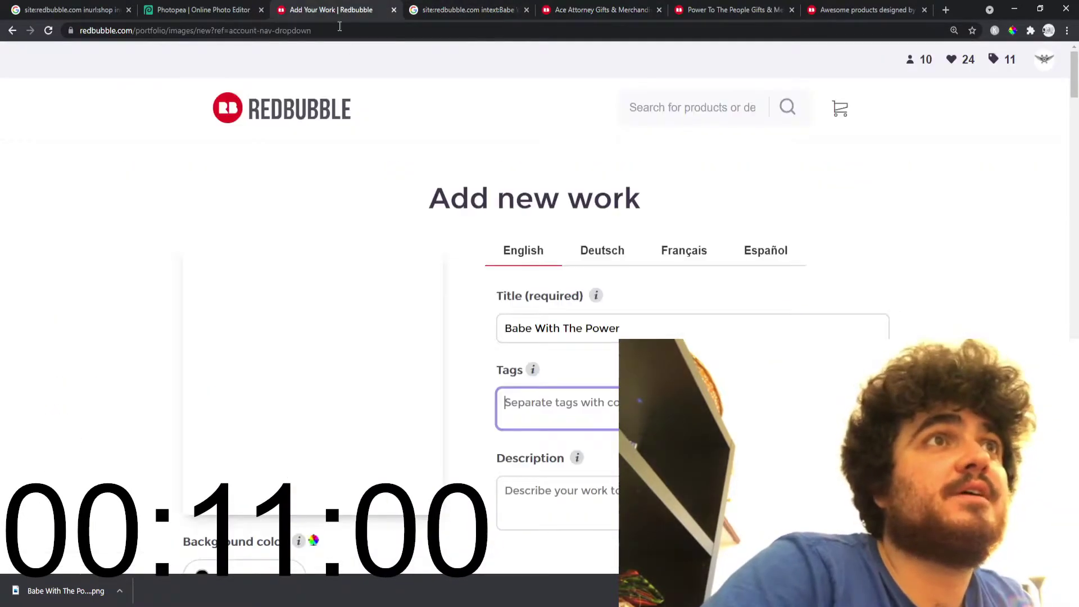
text(Power of)
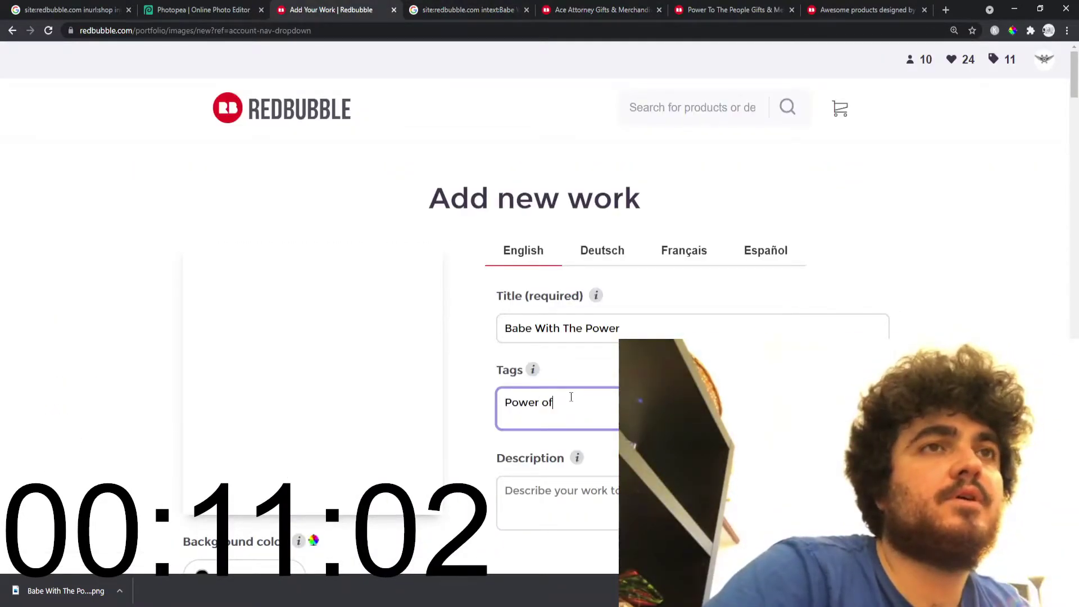
text( the babe)
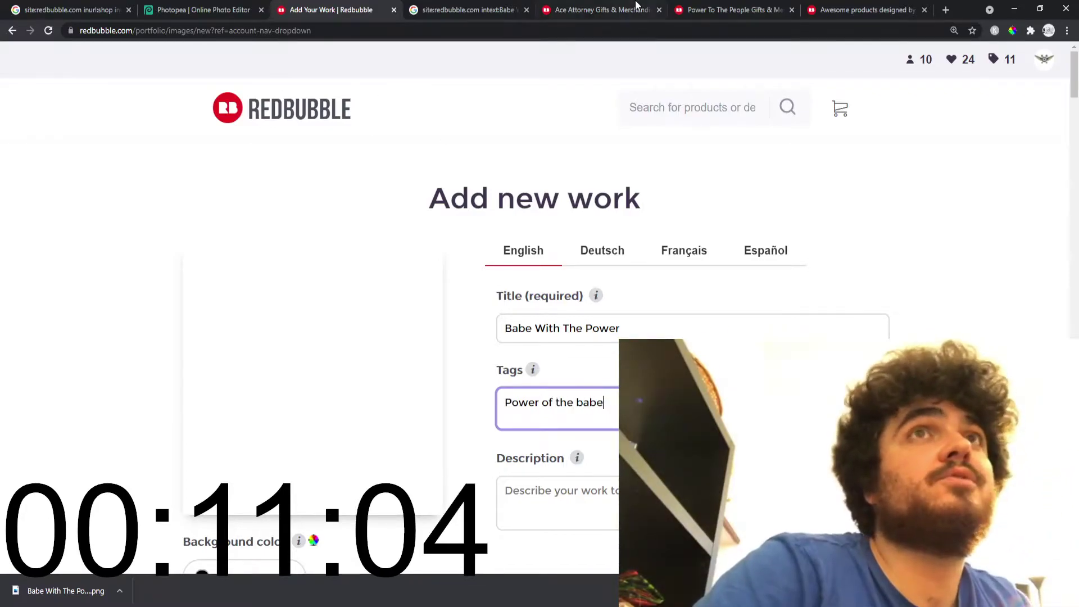
Review the Ahrefs keyword ideas for "babe with the power", select them down to "babe with the power necklace", and return to the Redbubble form.
key(alt+Tab)
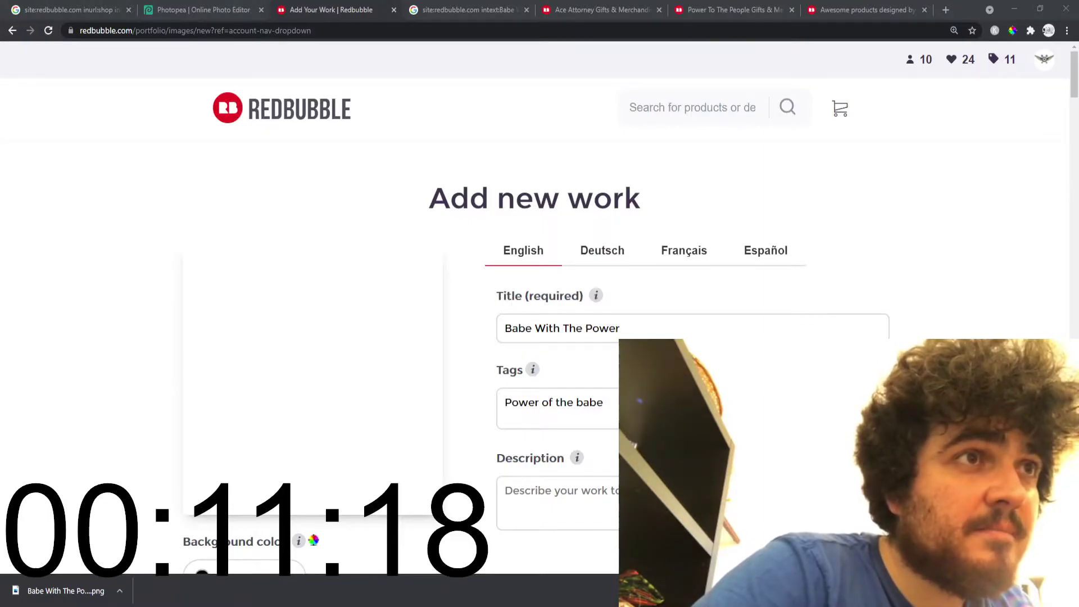
key(ctrl+n)
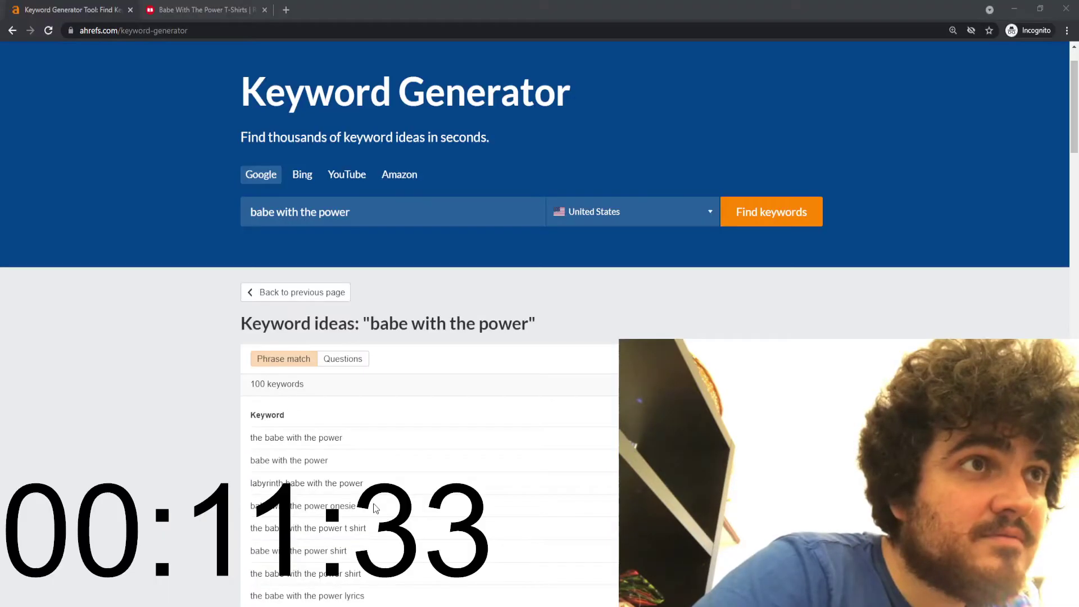
scroll(233, 482, down, 5)
scroll(233, 482, down, 3)
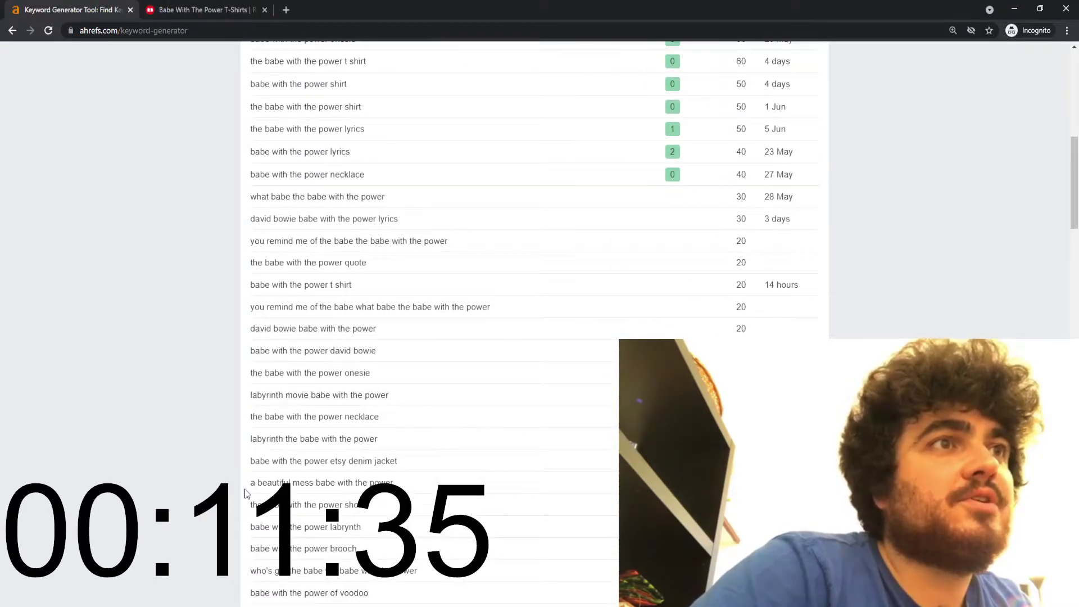
scroll(327, 461, down, 4)
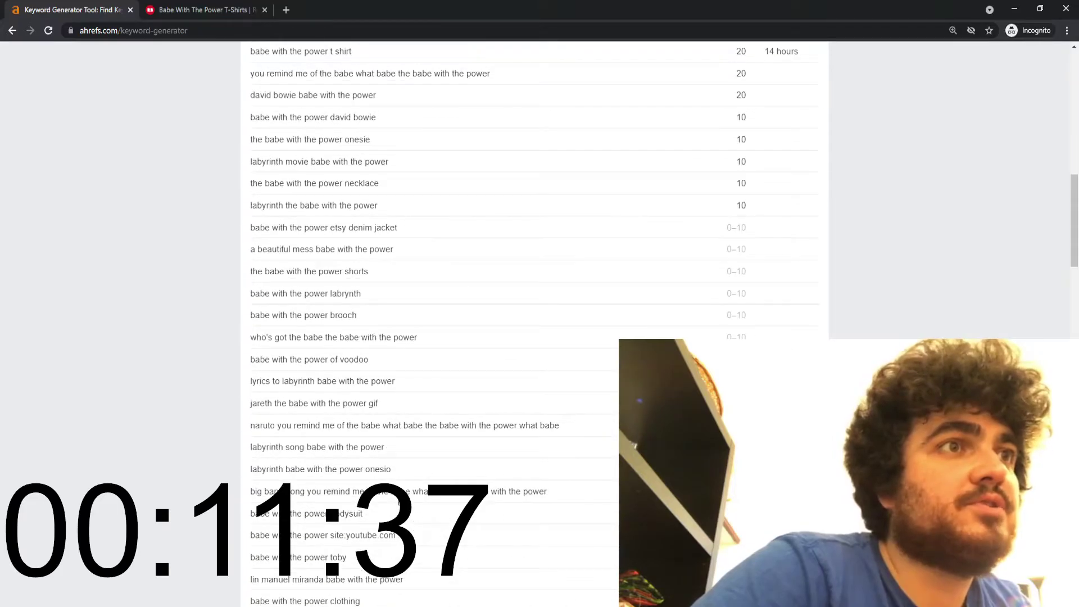
scroll(339, 524, up, 6)
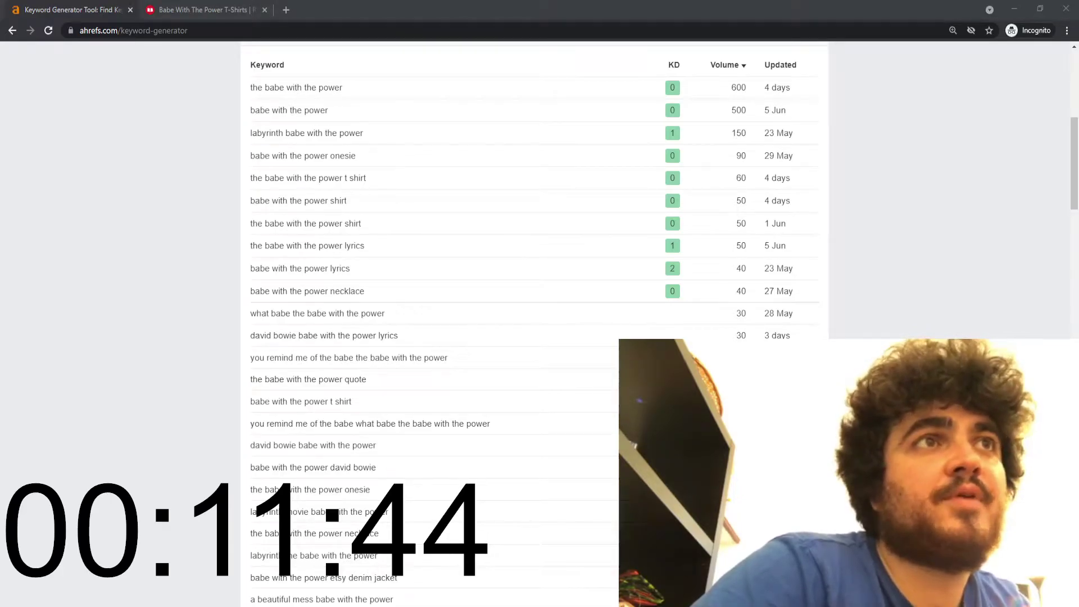
scroll(371, 318, up, 1)
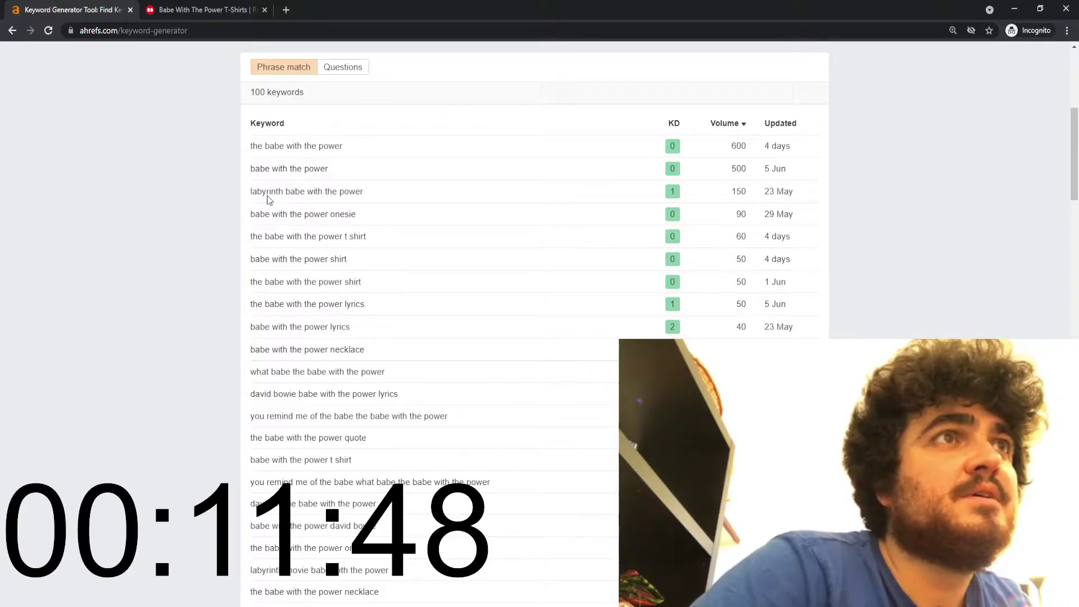
drag(249, 124, 371, 351)
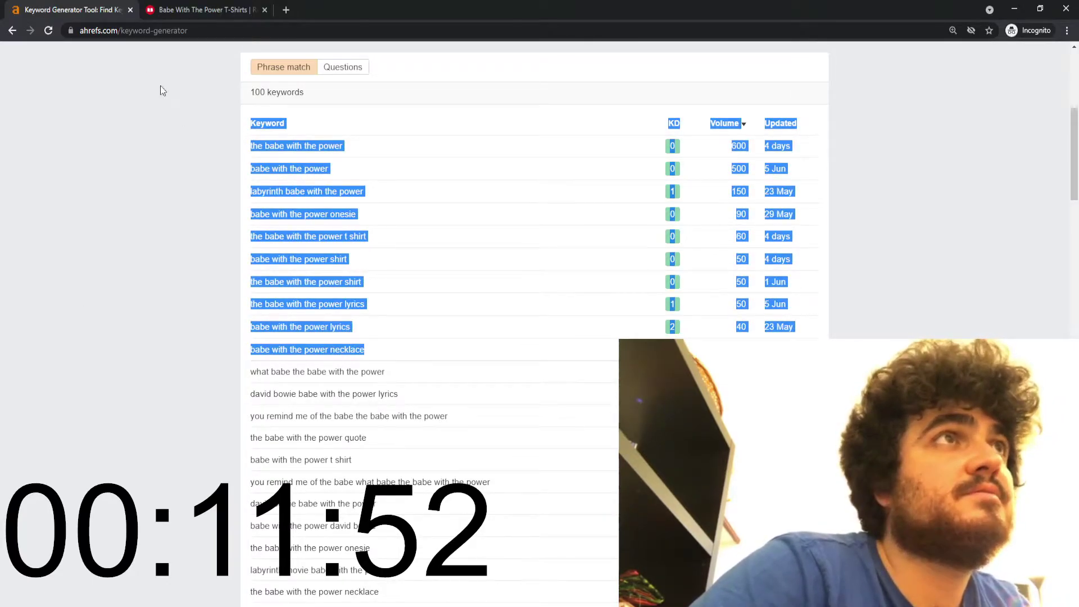
key(alt+Tab)
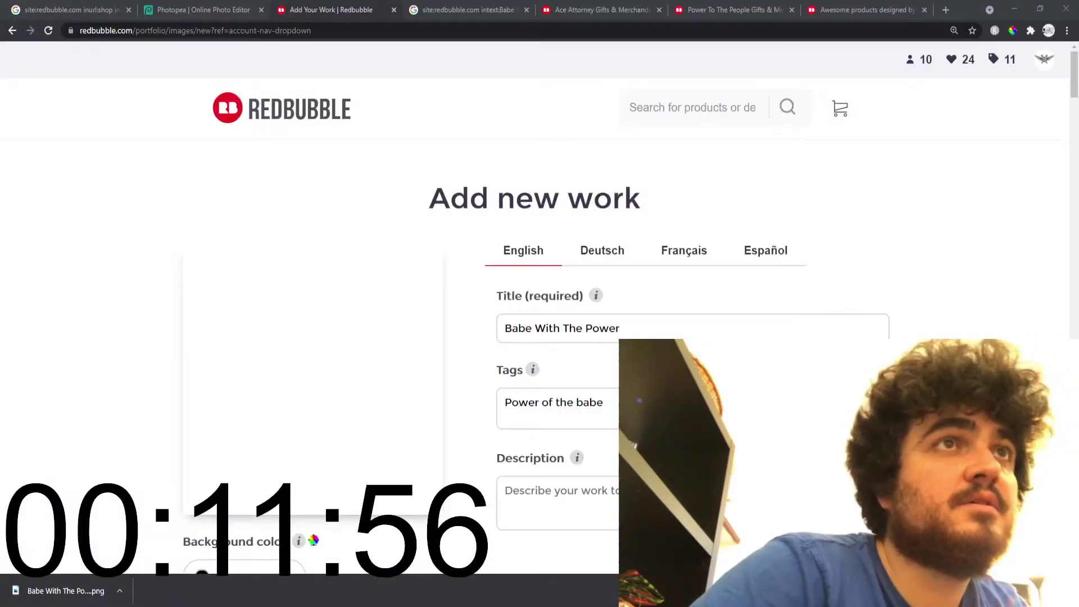
Add the copied keyword ideas to the tags, including "the babe with the power", "babe with the power lyrics" and "babe with the power necklace".
click(609, 413)
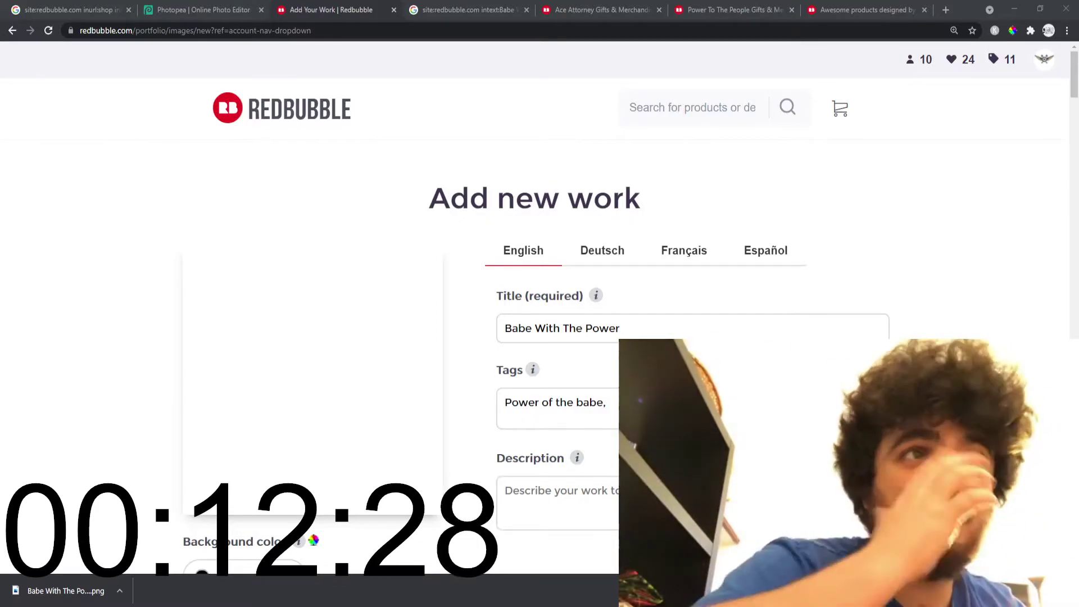
text(babe with the power)
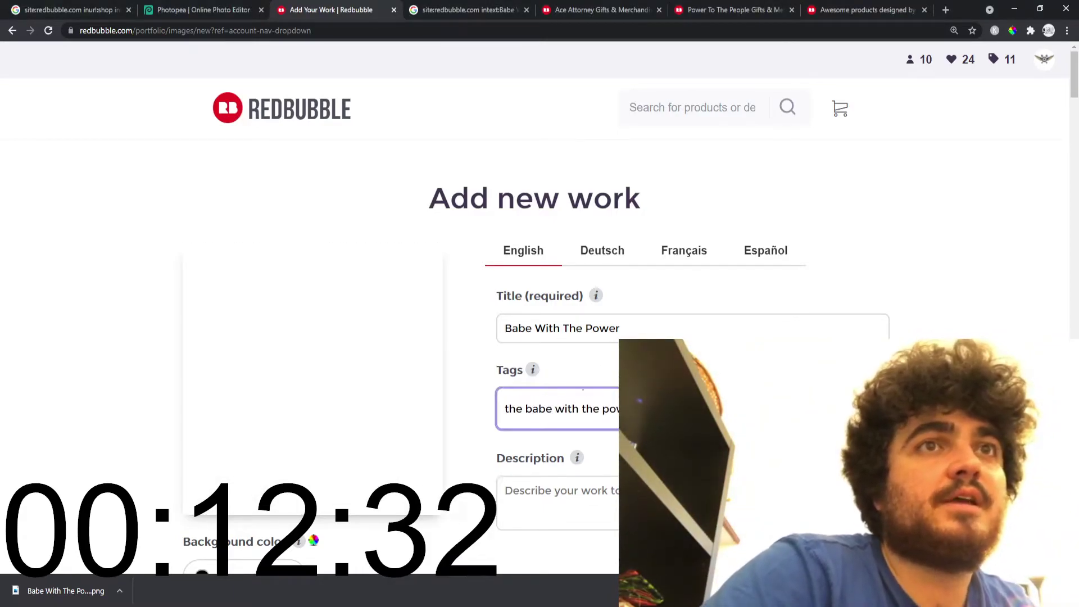
scroll(369, 340, down, 8)
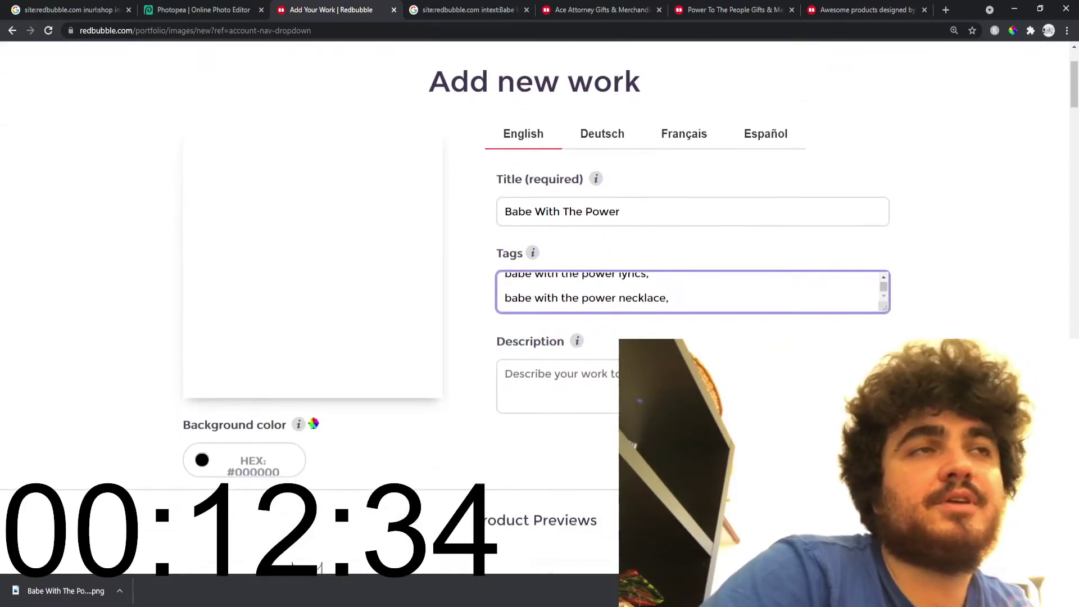
scroll(375, 381, up, 4)
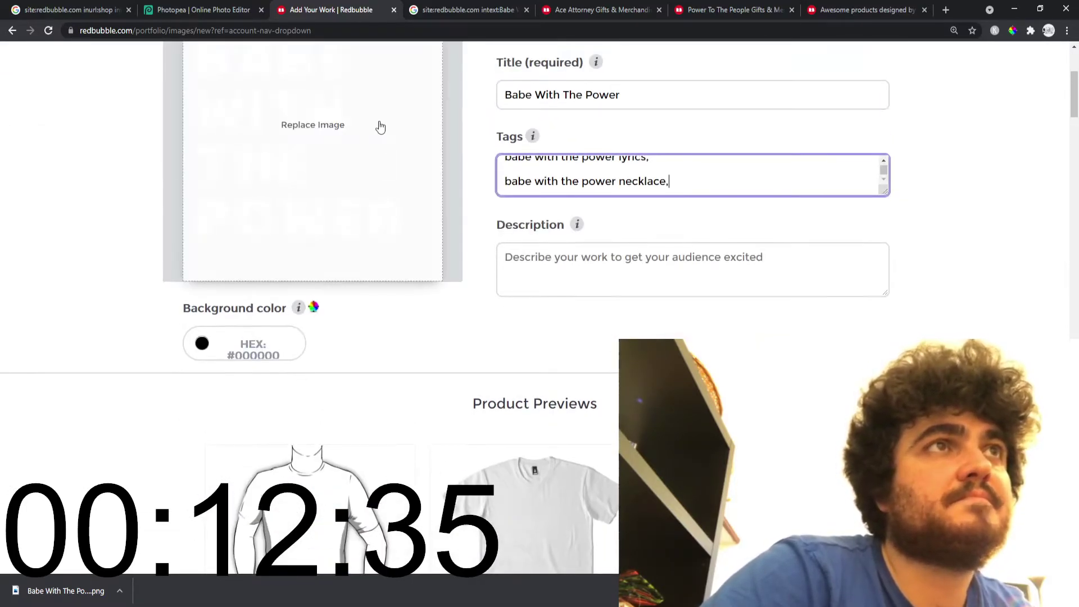
key(alt+Tab)
click(838, 168)
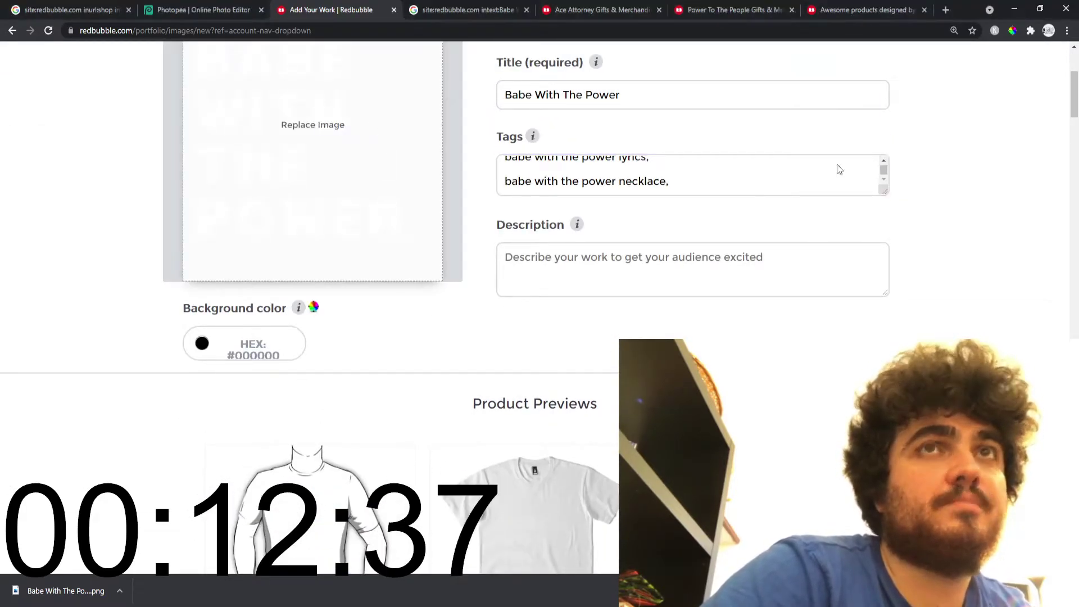
Set the Standard Print Clothing default color to black and check the design on the shirt preview.
scroll(461, 343, down, 4)
click(271, 466)
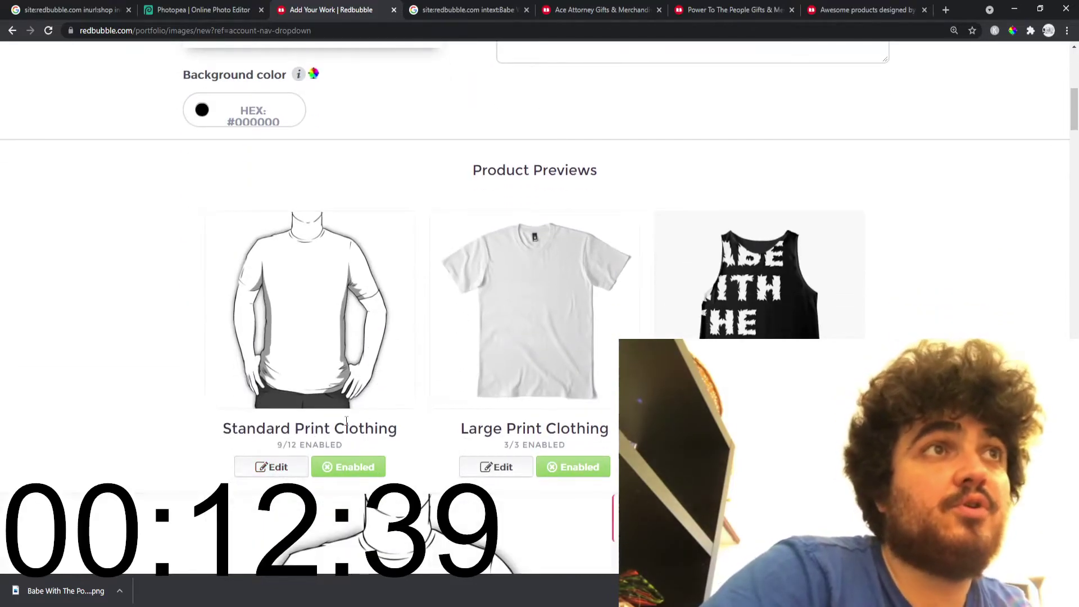
scroll(271, 467, down, 4)
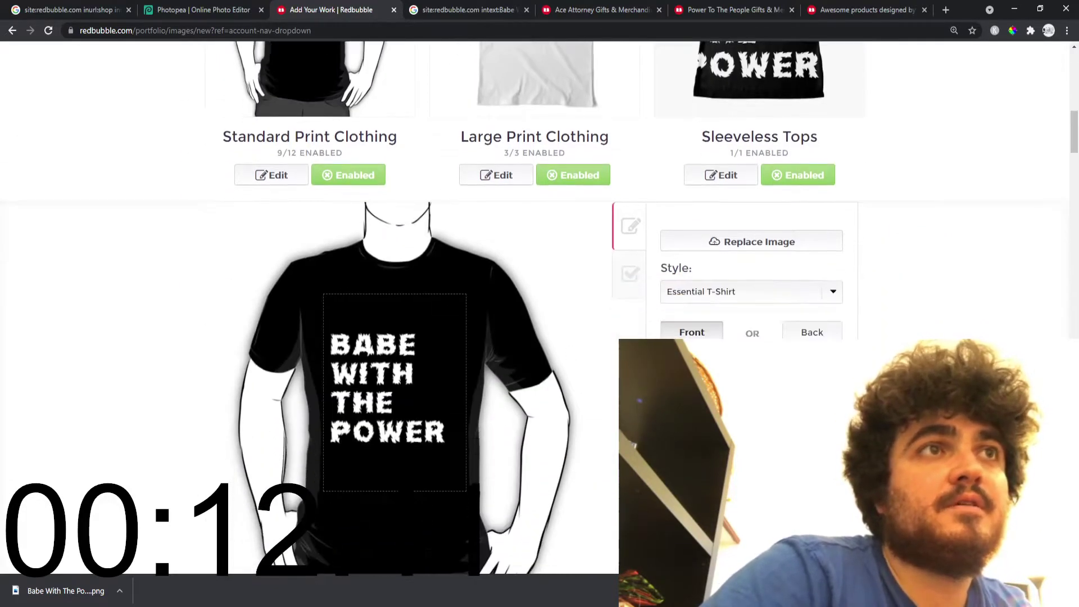
scroll(462, 388, up, 3)
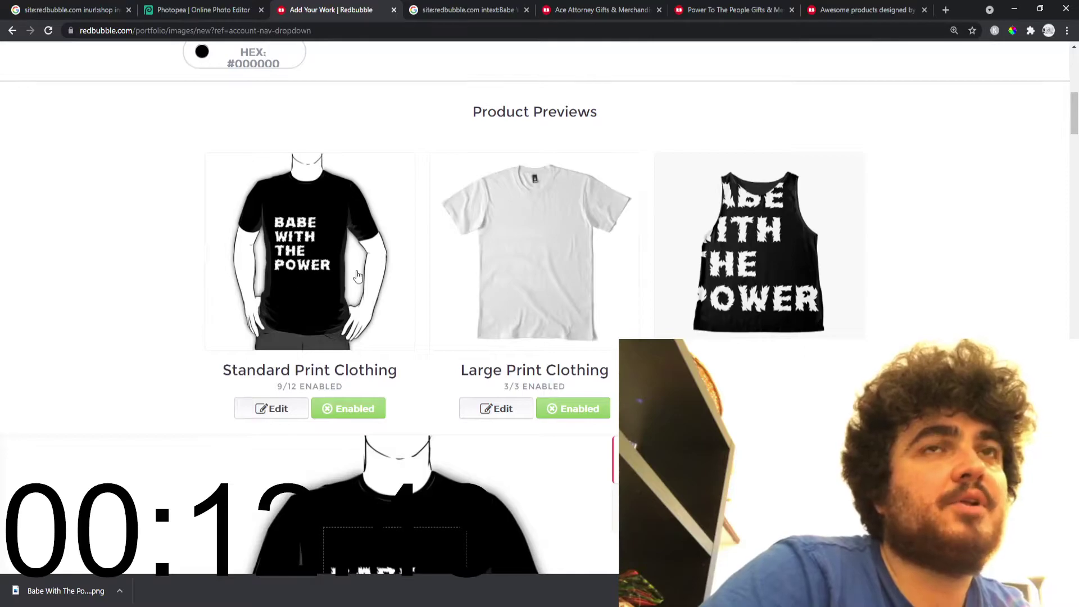
scroll(433, 428, down, 3)
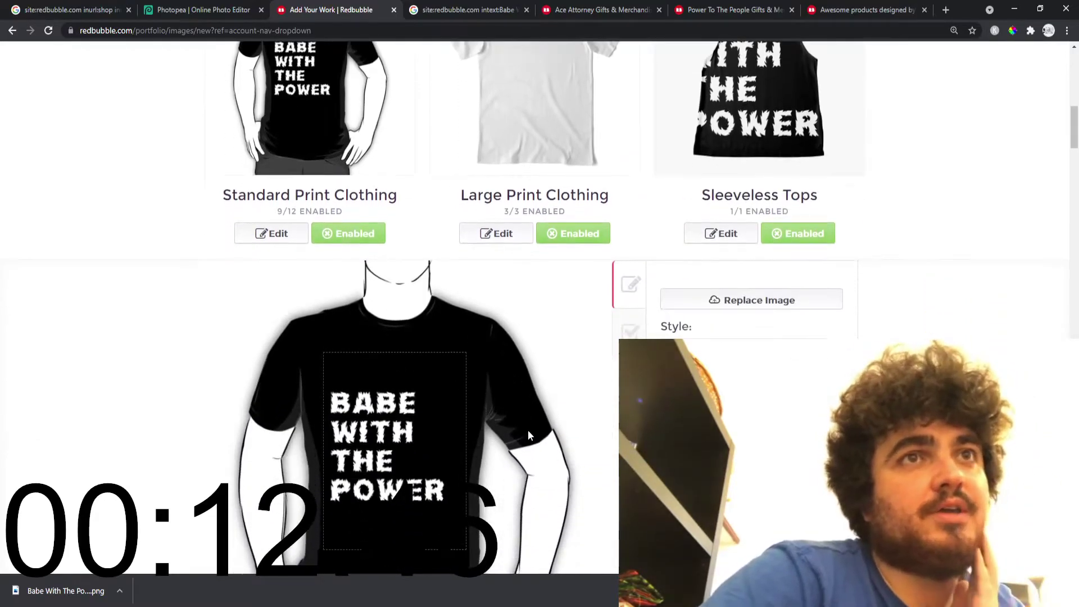
scroll(422, 309, down, 3)
scroll(421, 309, down, 4)
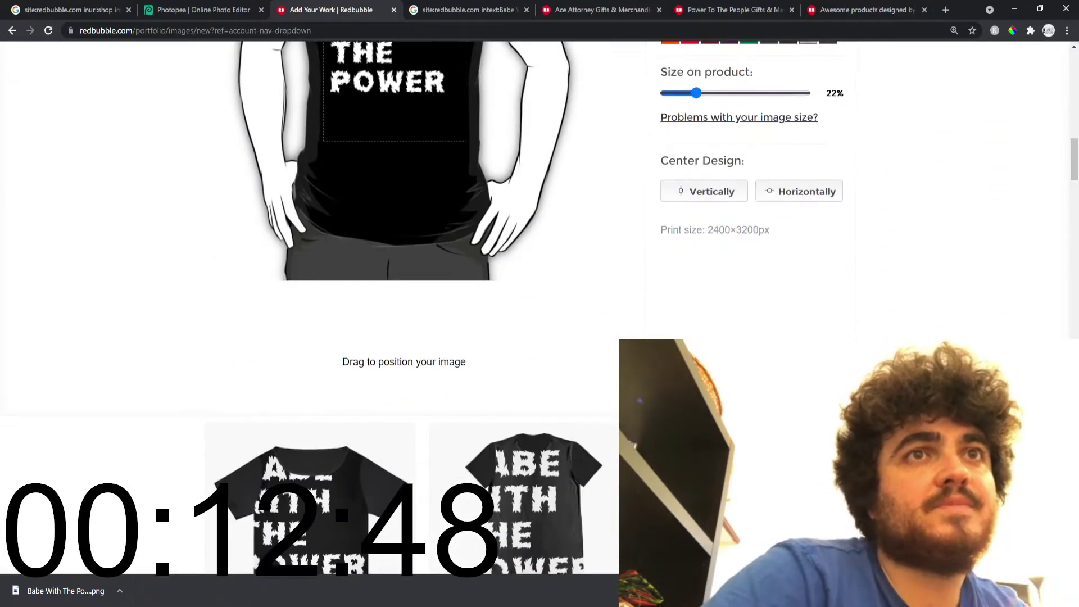
scroll(309, 313, up, 5)
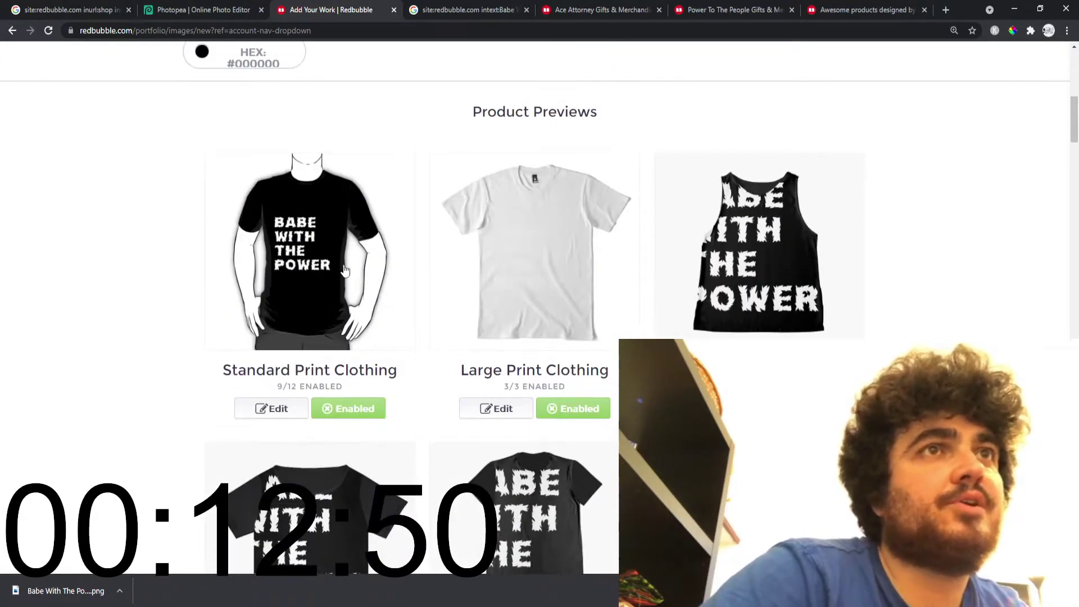
Set the default color of the Large Print Clothing Premium T-Shirt to black.
click(506, 410)
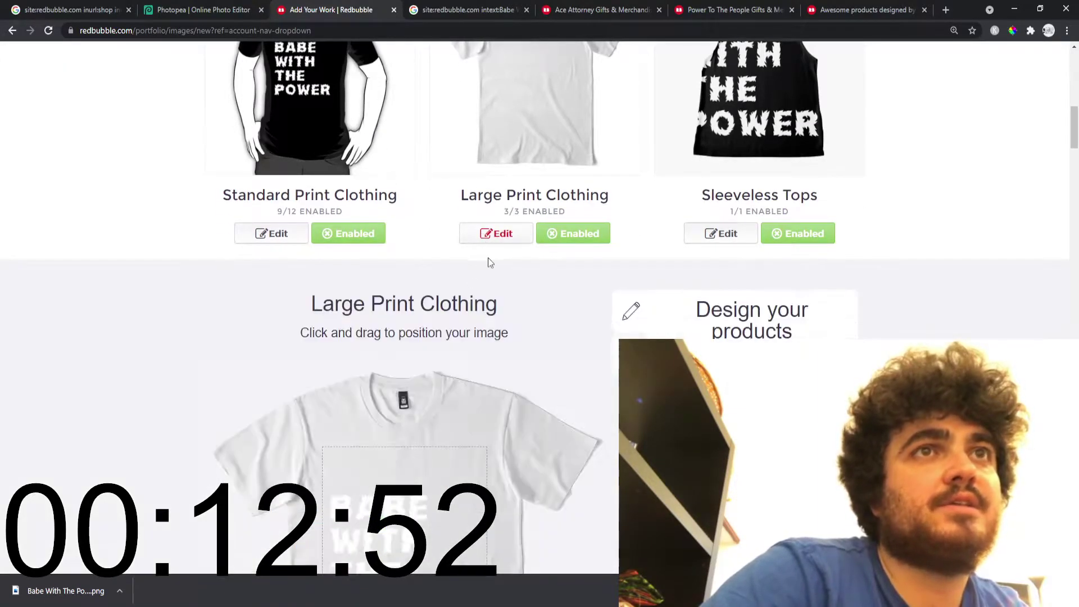
scroll(487, 262, down, 3)
scroll(488, 262, down, 3)
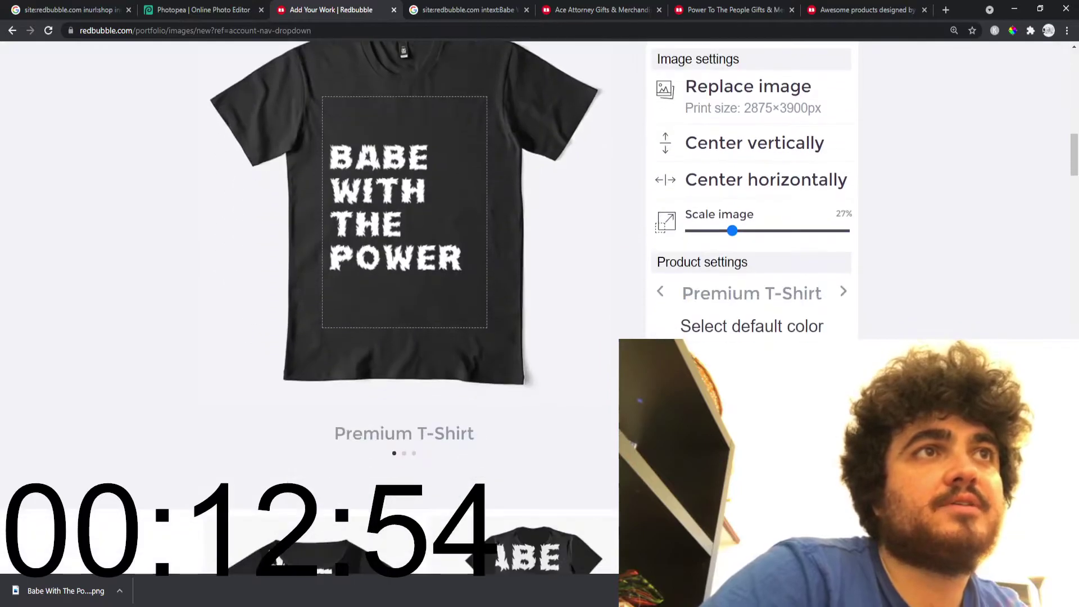
scroll(309, 281, up, 10)
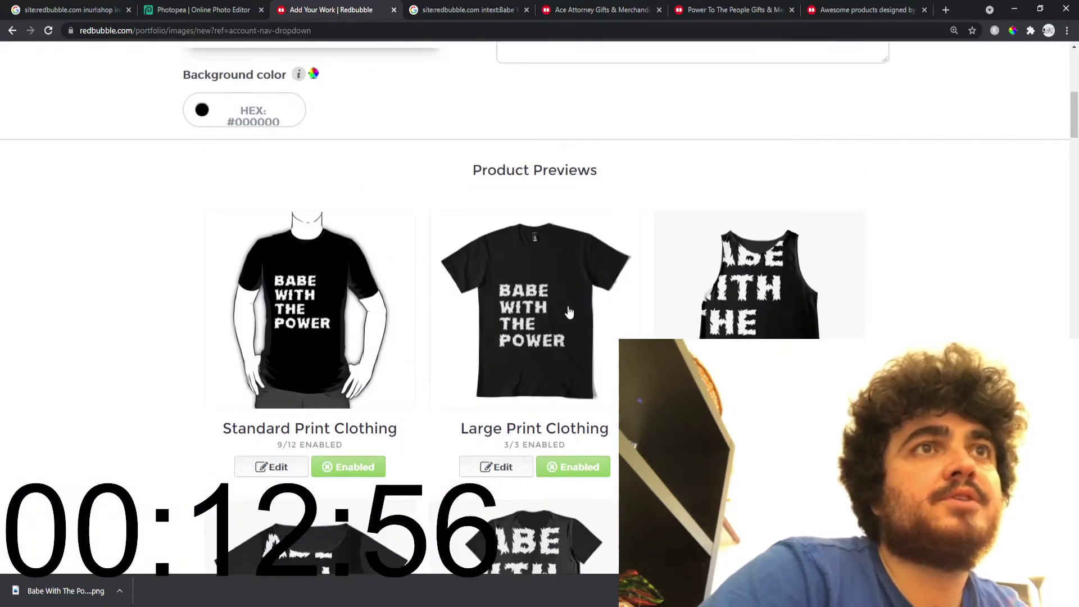
Scale down the design on the Sleeveless Tops and center it so all the text fits on the garment.
scroll(565, 319, down, 1)
scroll(411, 416, down, 6)
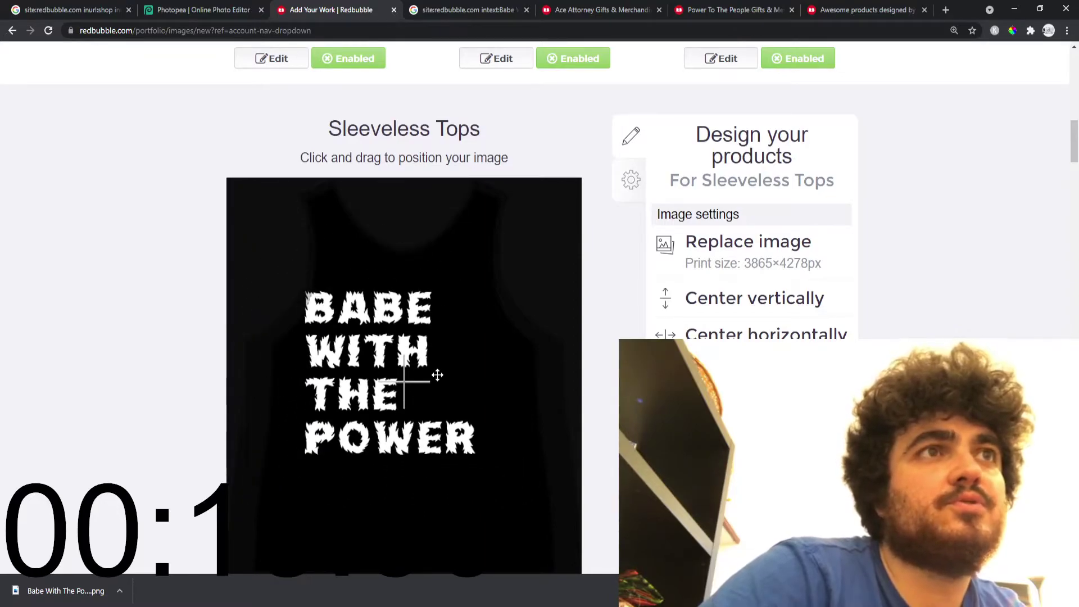
scroll(405, 396, up, 8)
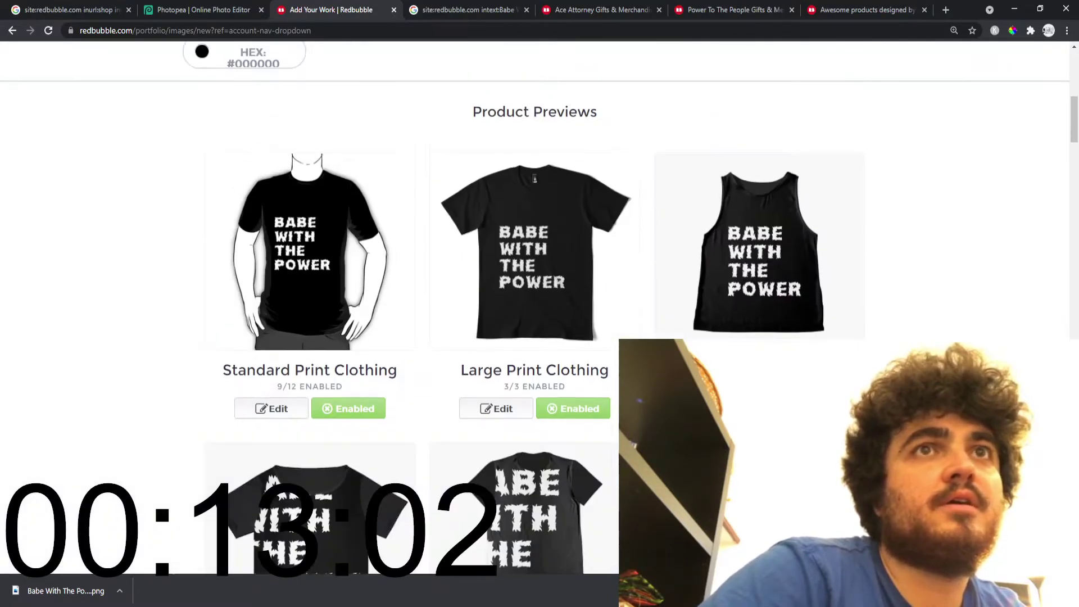
Shrink the design on the Chiffon Tops and reposition it so the whole text fits on the front.
scroll(482, 395, down, 4)
scroll(483, 395, down, 2)
click(278, 465)
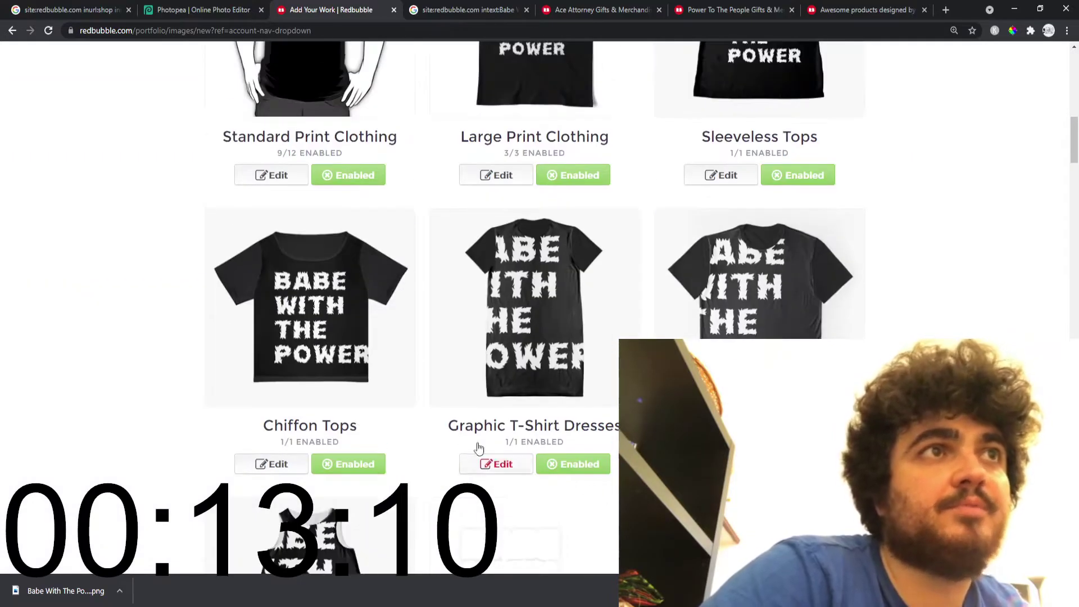
click(292, 463)
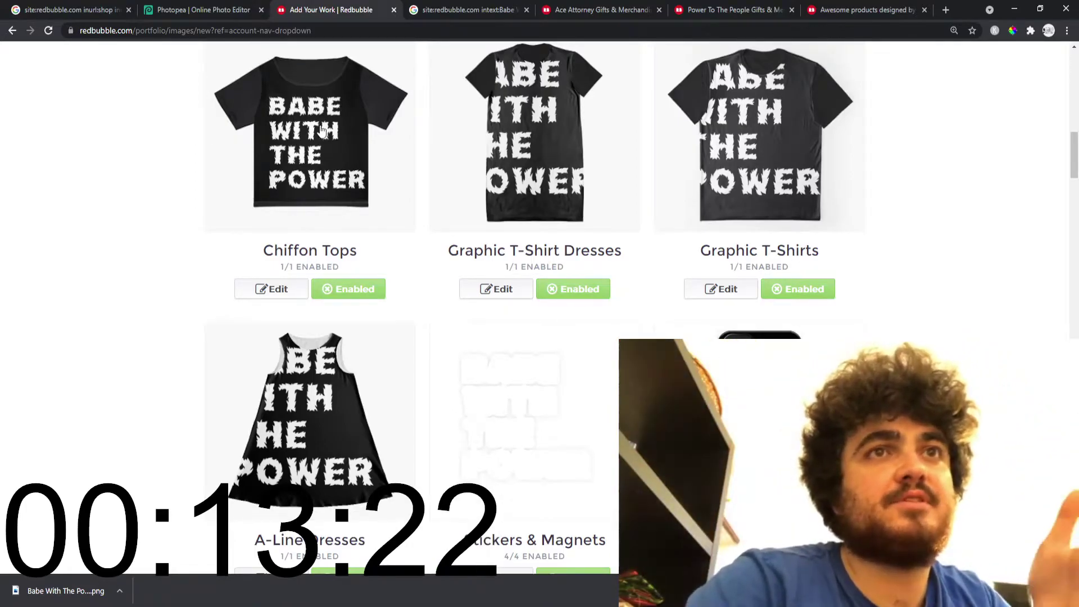
Scale the Graphic T-Shirt Dresses design to 34% and move it so the full text fits on the dress.
click(493, 298)
scroll(368, 368, down, 2)
scroll(371, 366, up, 1)
scroll(371, 366, up, 1)
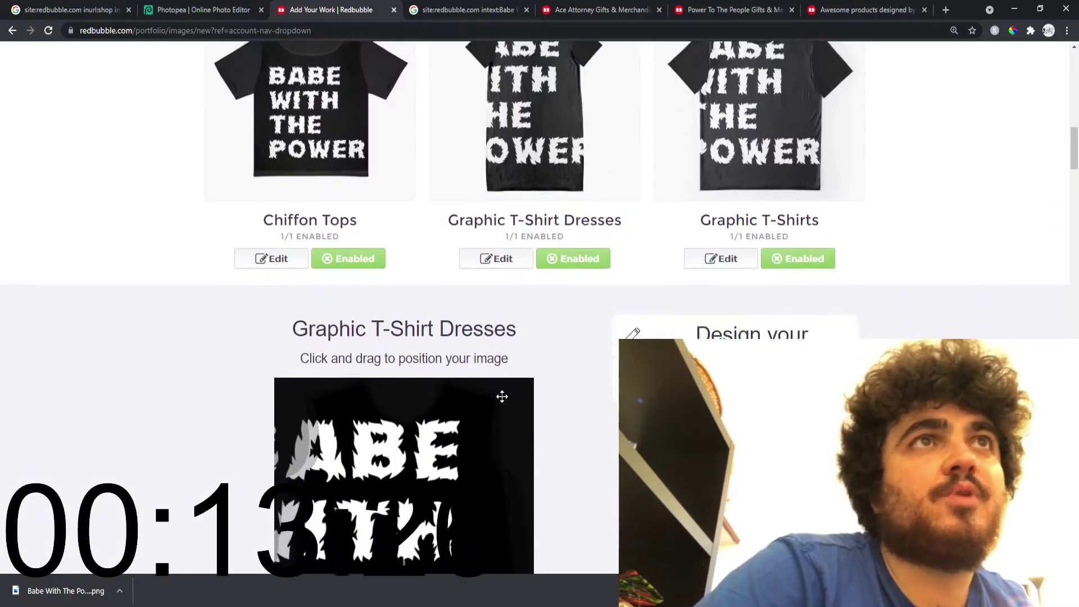
scroll(501, 392, down, 2)
scroll(401, 347, down, 3)
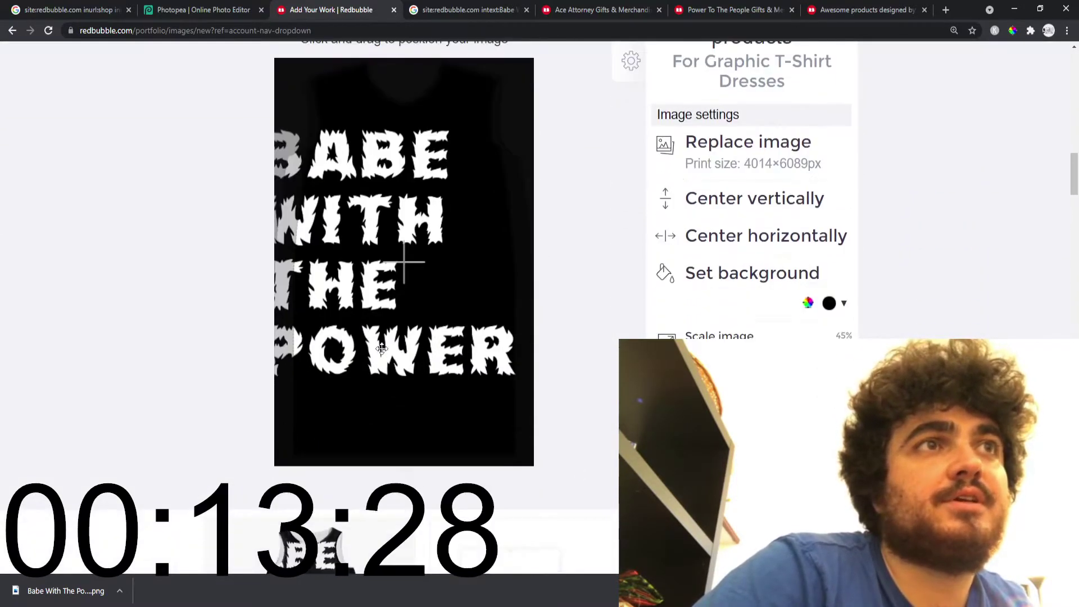
scroll(404, 260, down, 3)
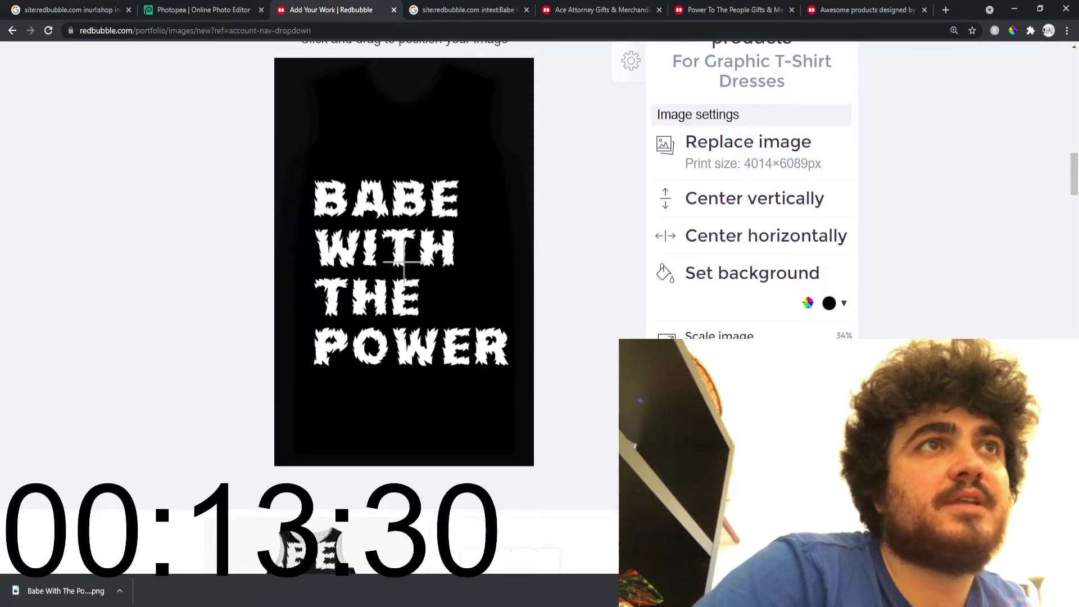
scroll(403, 262, down, 10)
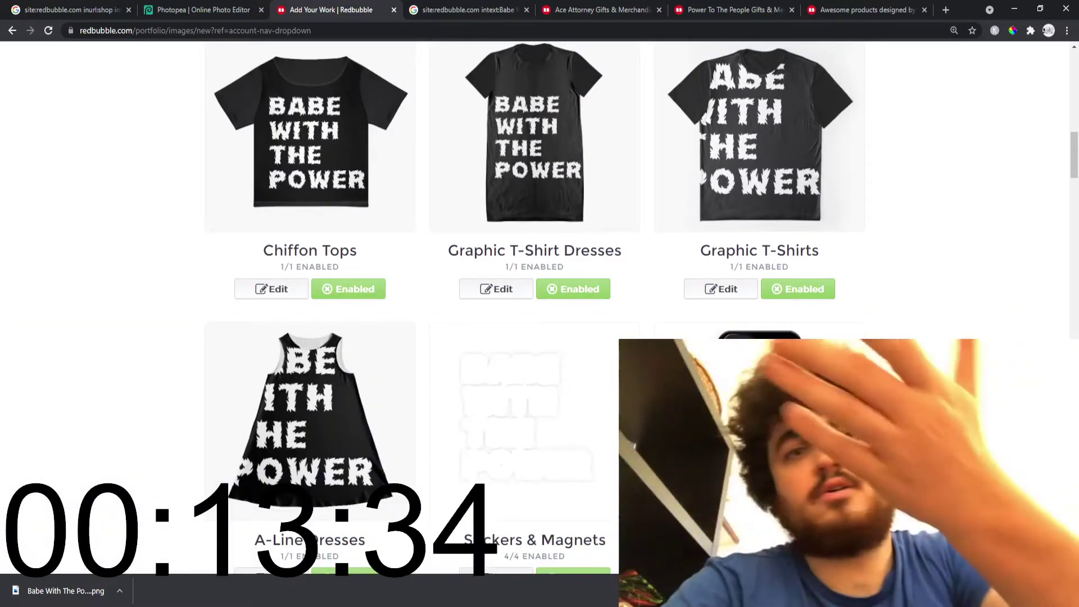
Shrink the design on the Graphic T-Shirts and position it in the middle of the chest.
click(721, 289)
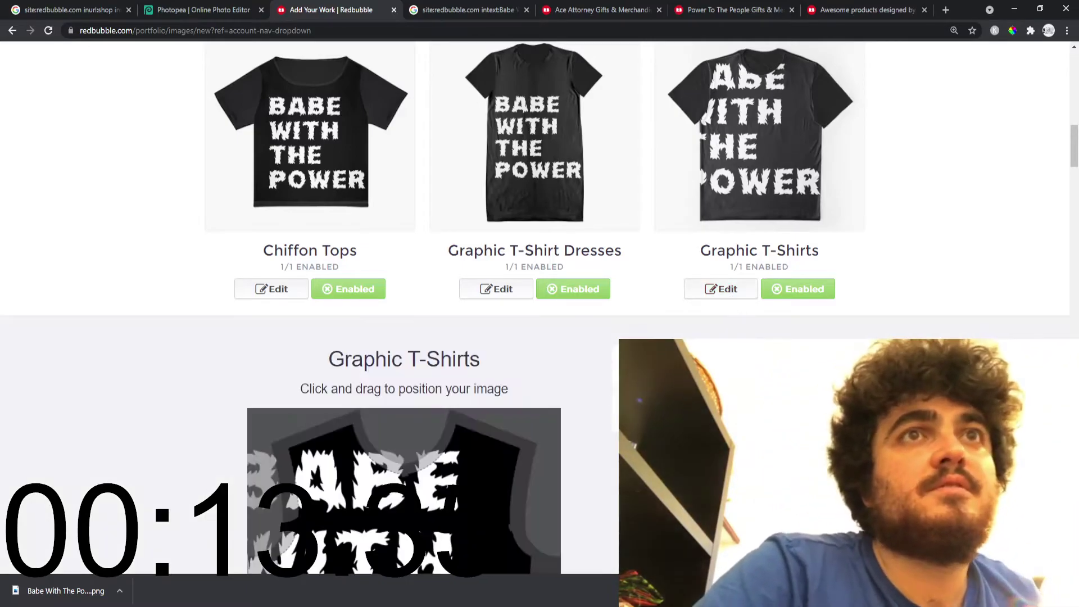
drag(458, 357, 494, 400)
scroll(495, 400, up, 5)
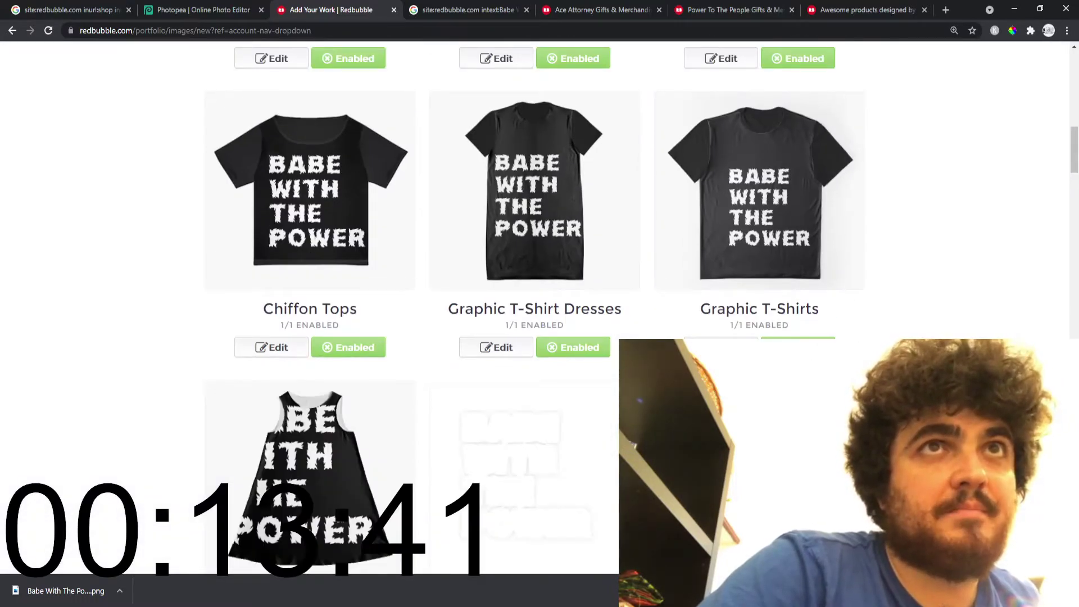
click(731, 346)
scroll(731, 346, down, 3)
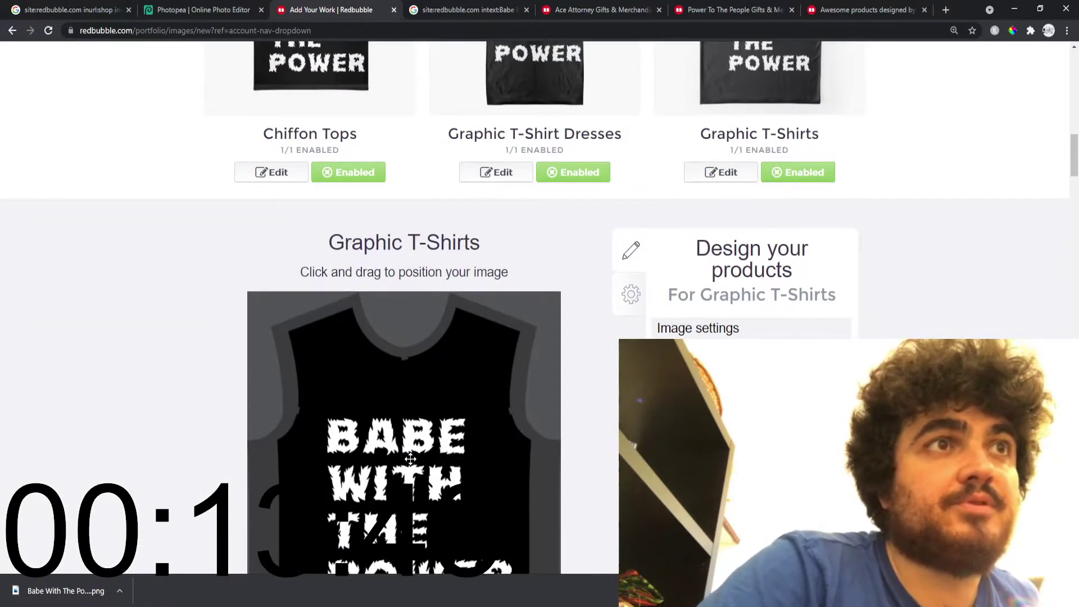
scroll(731, 345, down, 4)
scroll(458, 420, up, 8)
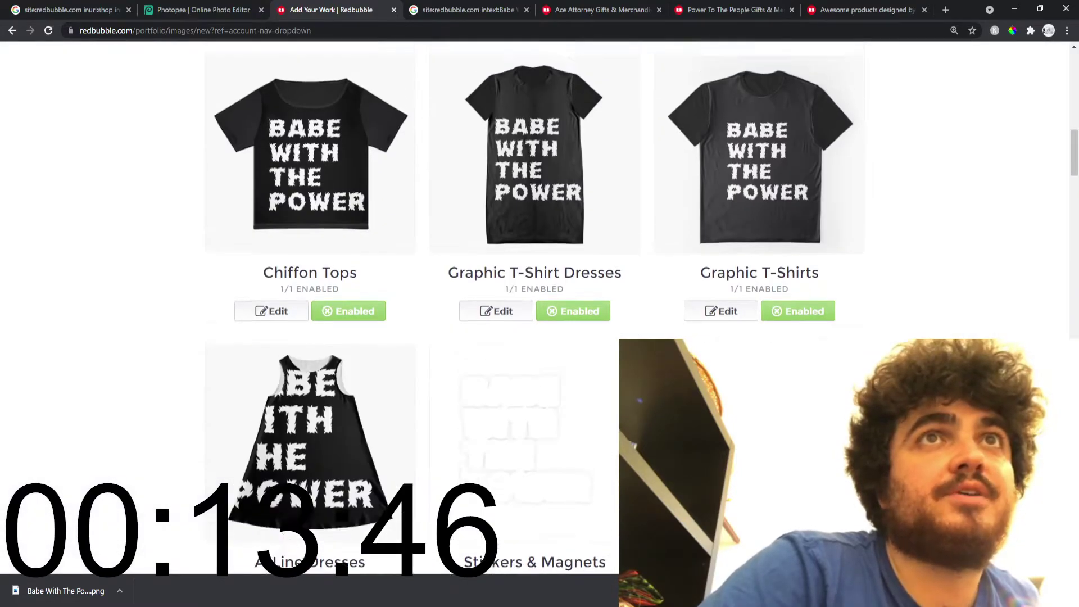
Scale down the design on the A-Line Dresses and position it near the center of the dress.
scroll(458, 420, down, 4)
scroll(467, 402, down, 3)
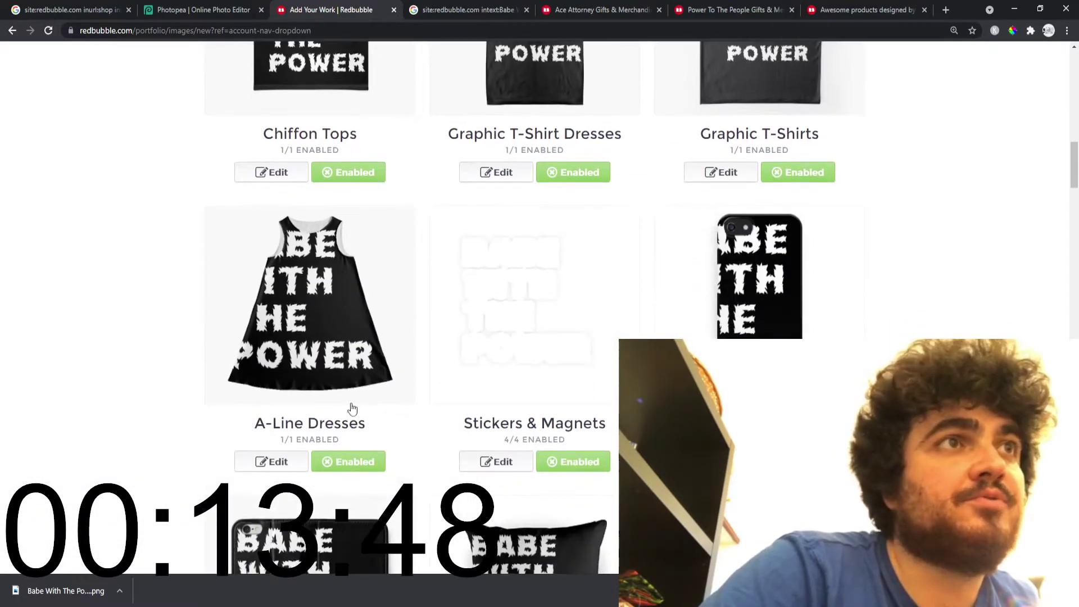
click(272, 460)
scroll(500, 456, down, 5)
scroll(501, 456, down, 3)
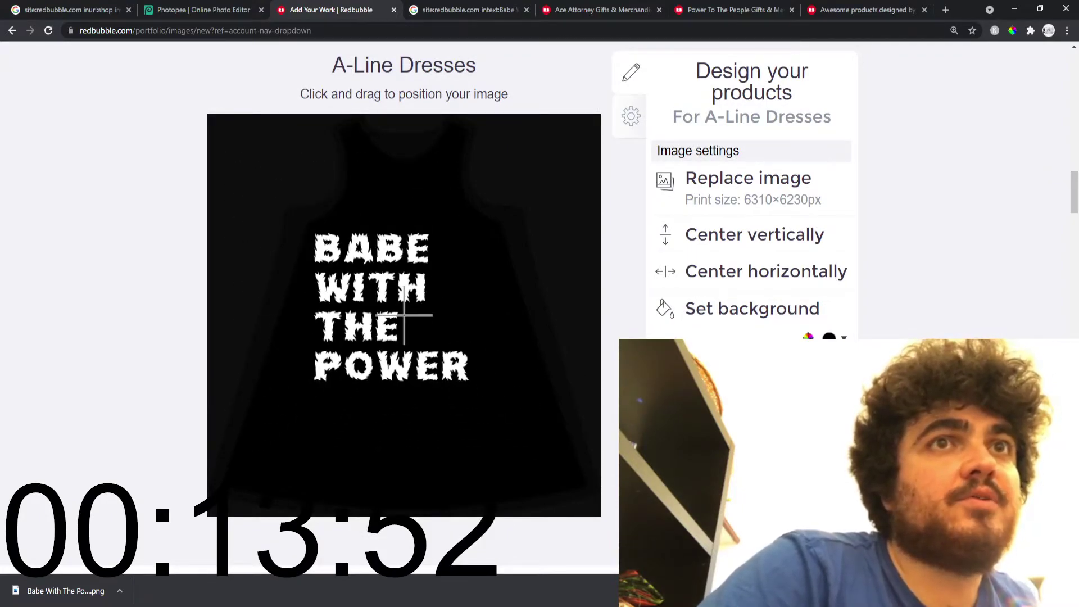
drag(431, 345, 457, 368)
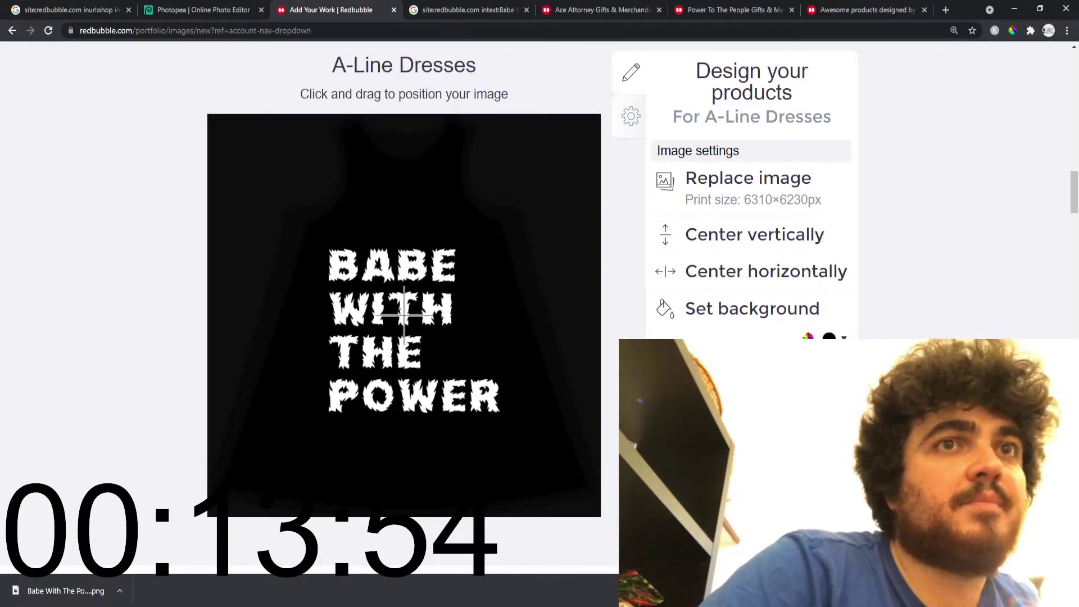
scroll(427, 317, up, 5)
Shrink the design on the Phone Cases & Skins and center it within the print area.
click(497, 321)
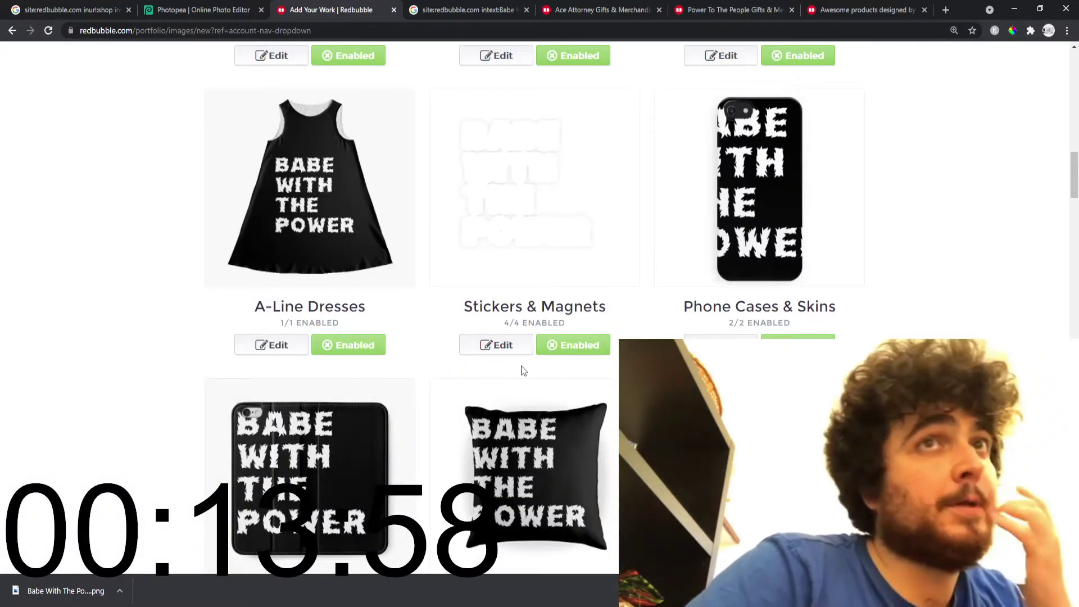
click(714, 337)
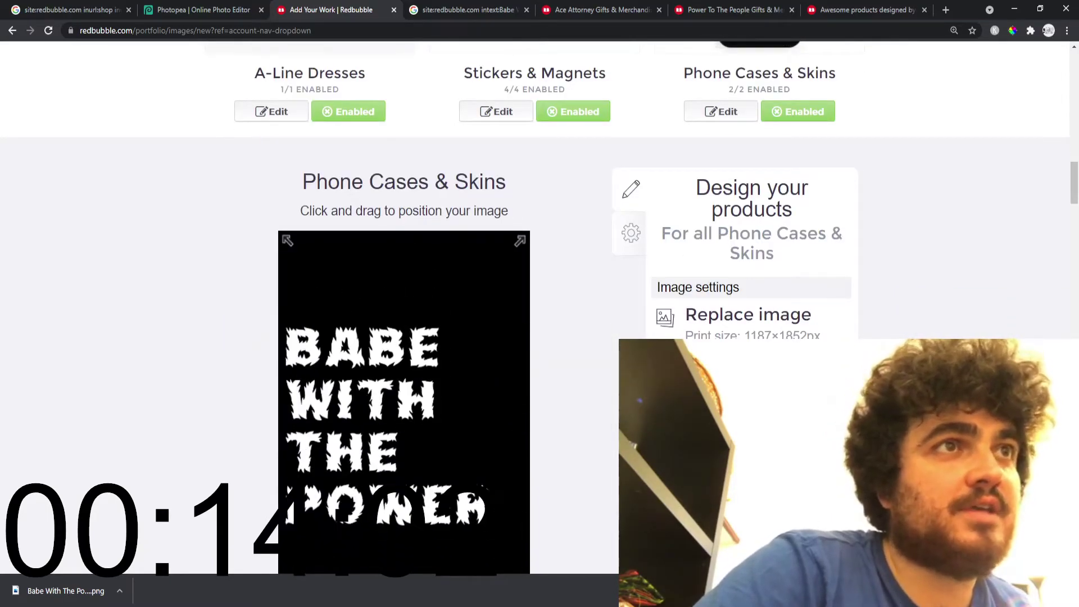
scroll(506, 426, up, 4)
scroll(603, 452, down, 3)
scroll(603, 452, down, 1)
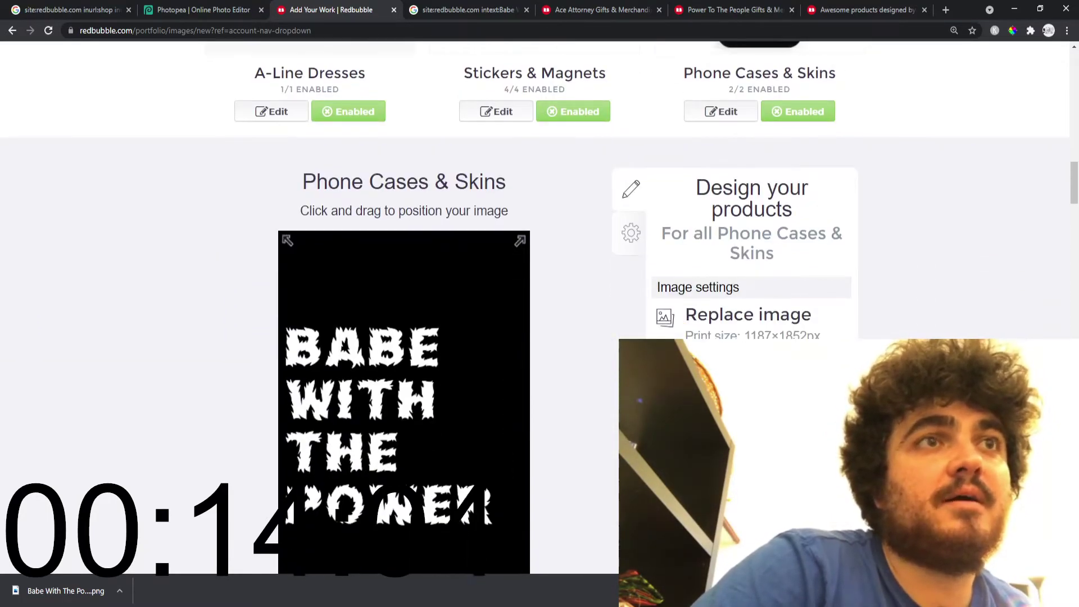
scroll(349, 477, up, 5)
scroll(349, 477, down, 4)
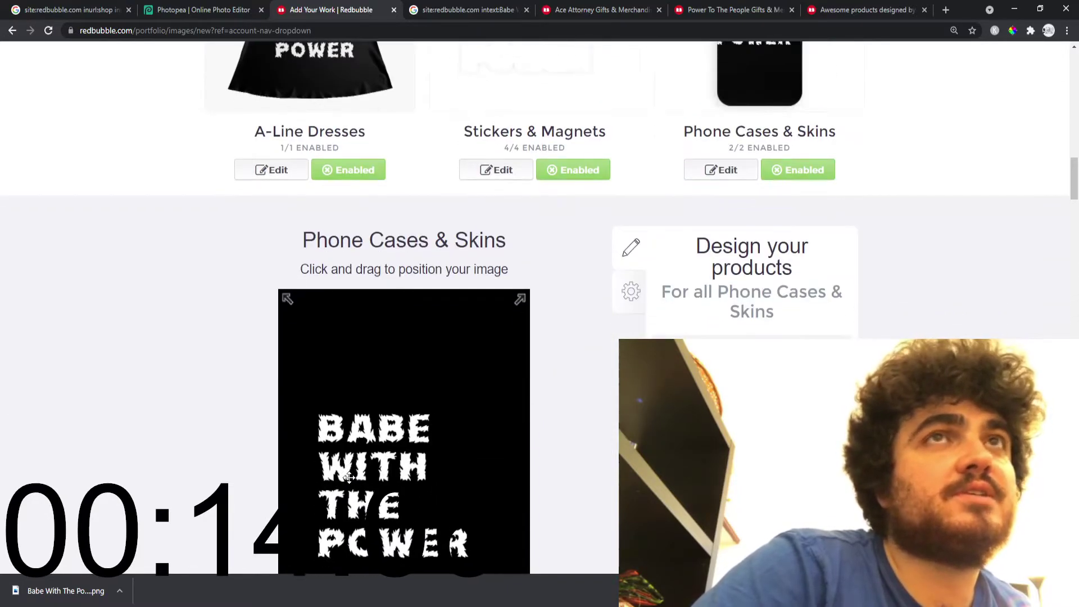
scroll(349, 477, up, 4)
scroll(365, 450, down, 5)
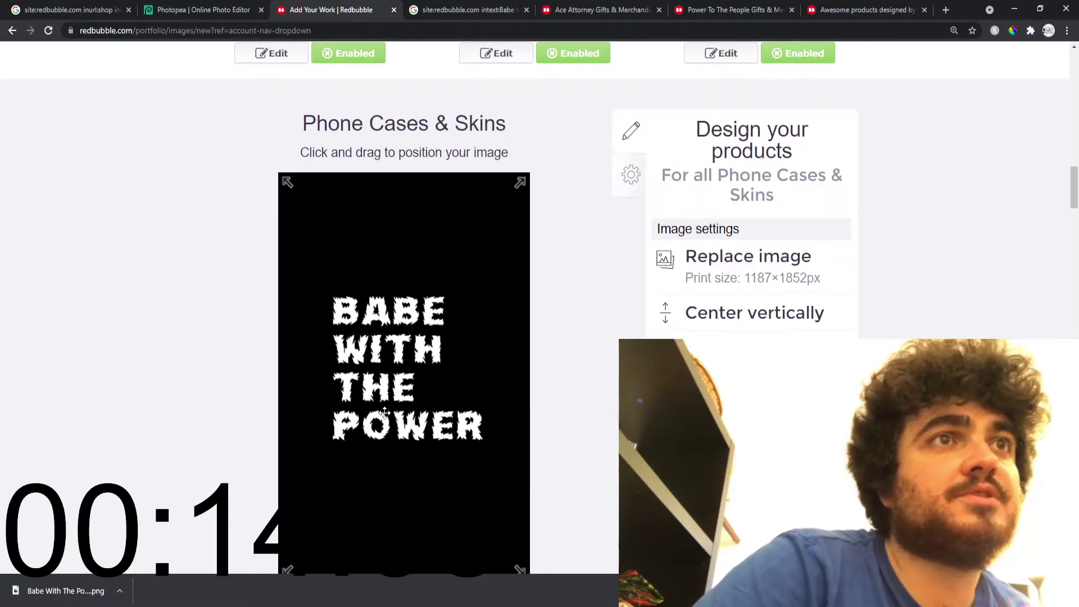
scroll(388, 416, up, 4)
scroll(394, 419, down, 4)
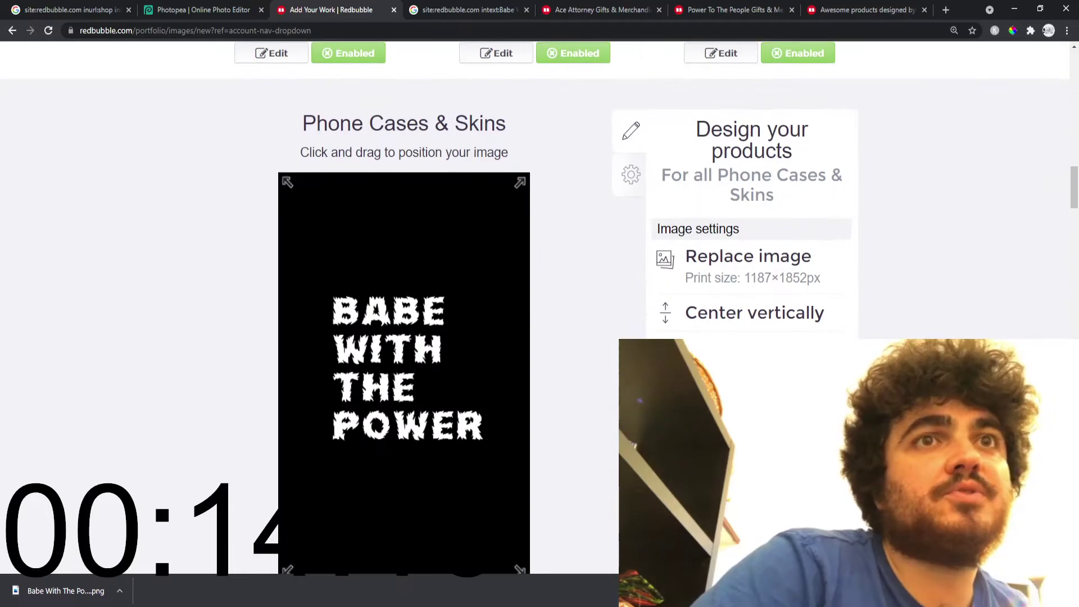
Scale down the design on the Mugs so the full text fits across the middle of the mug.
scroll(273, 427, down, 10)
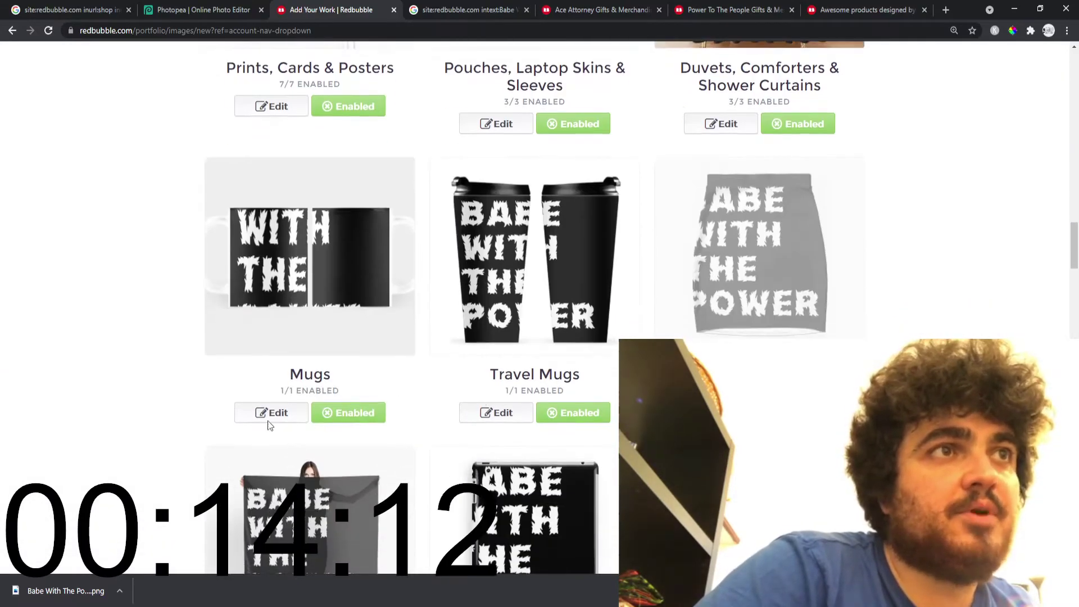
click(272, 420)
drag(701, 272, 684, 273)
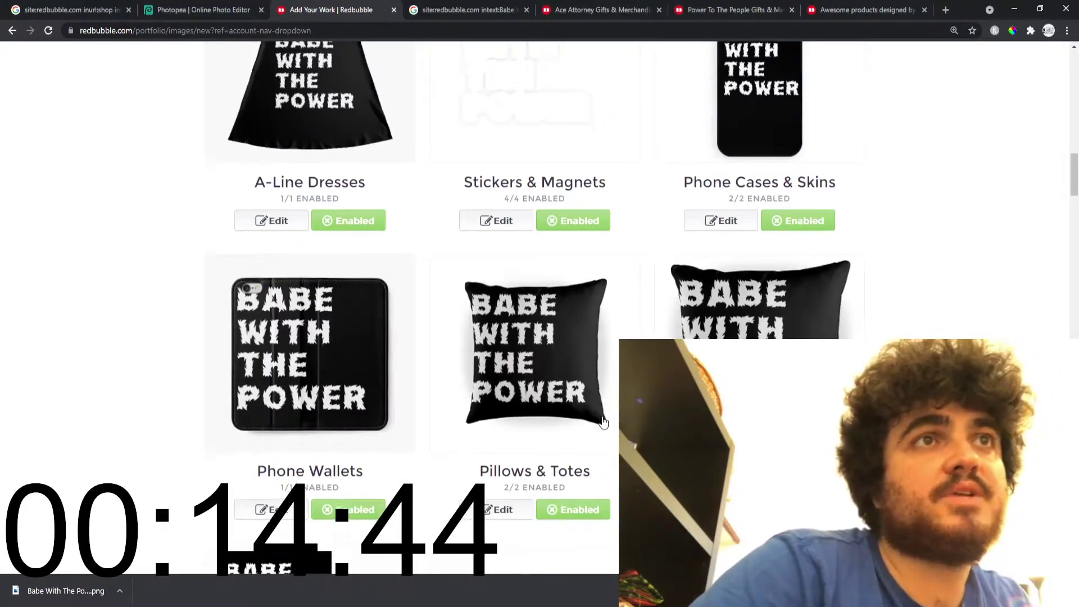
Move the Pillows & Totes design toward the center so the whole text sits inside the print area.
scroll(513, 405, down, 2)
click(499, 401)
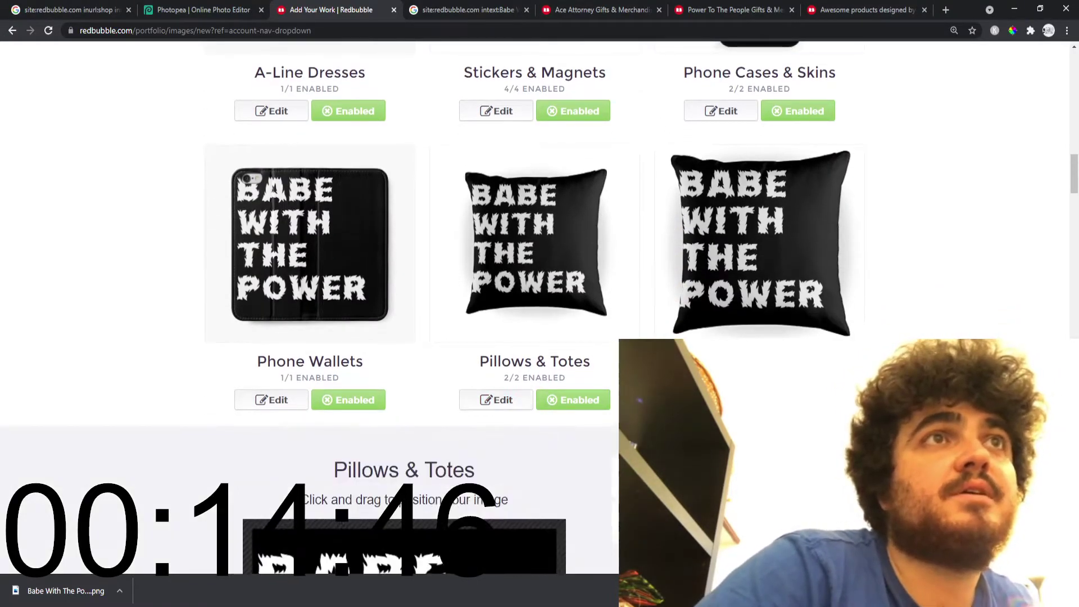
drag(449, 438, 478, 439)
scroll(493, 441, down, 3)
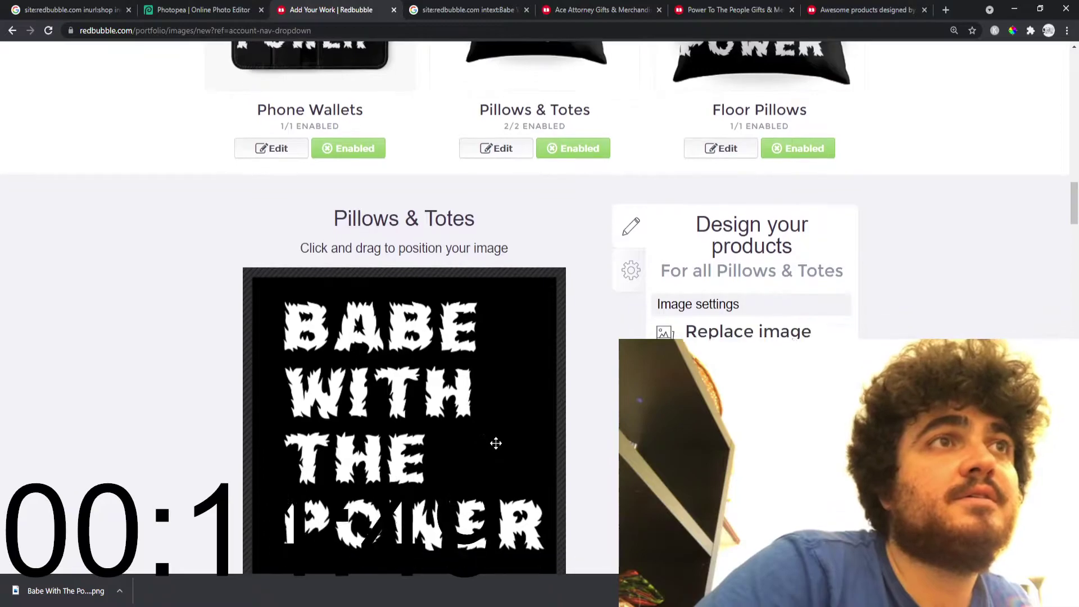
scroll(493, 441, up, 8)
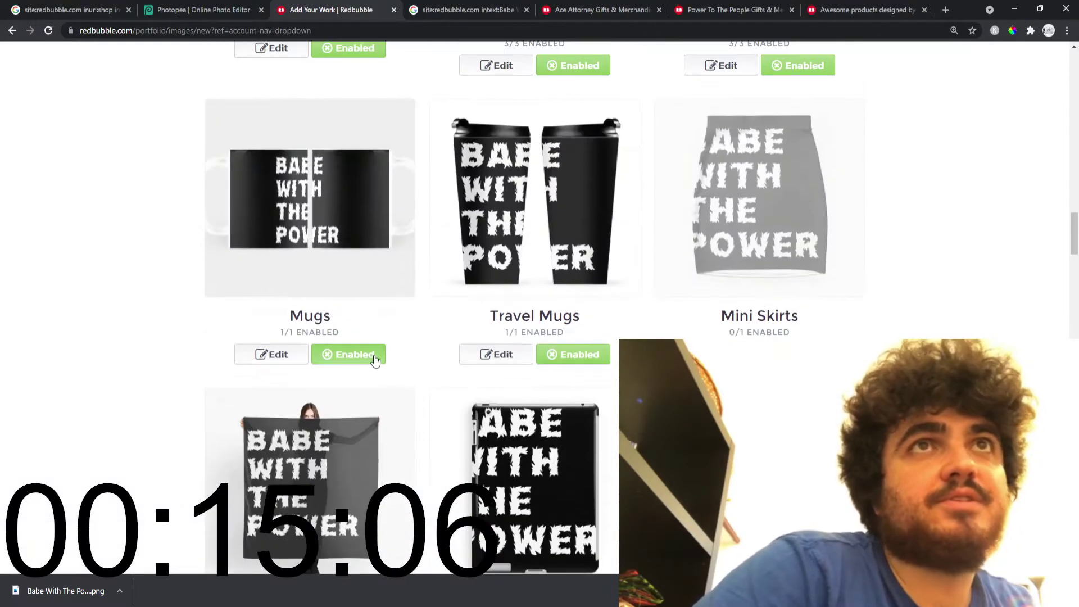
Reposition the design on Duvets, Comforters & Shower Curtains so the beginning of each text line is no longer cut off.
scroll(698, 313, up, 7)
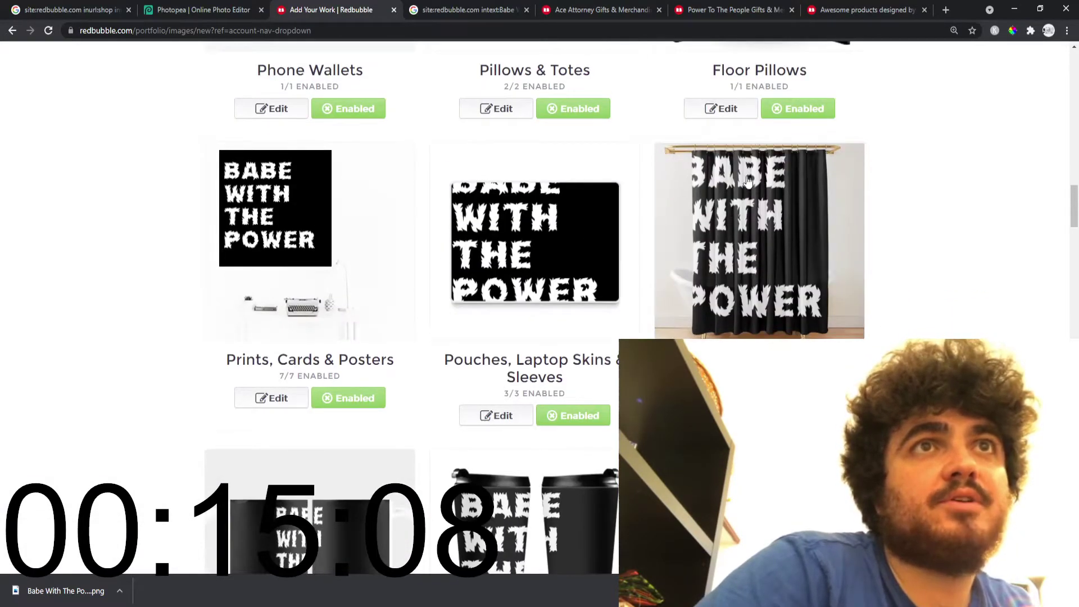
click(721, 416)
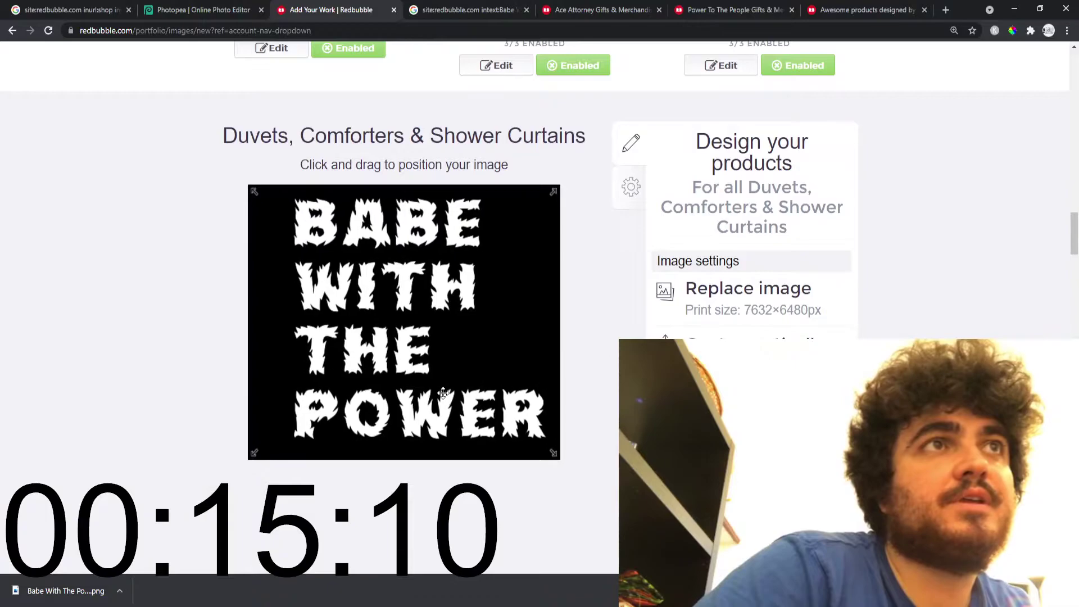
scroll(534, 253, up, 6)
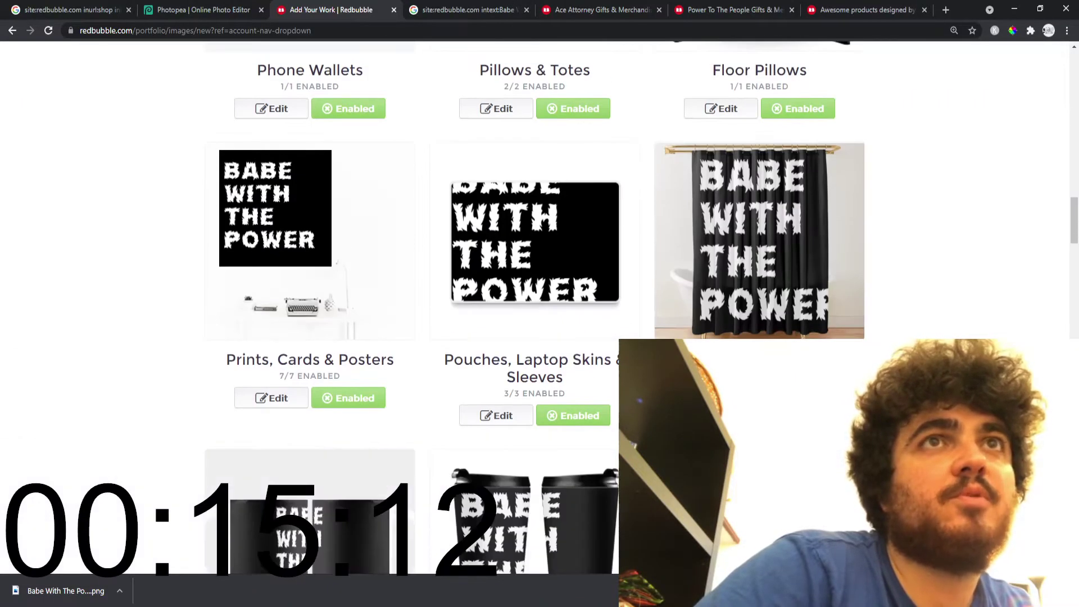
scroll(534, 309, down, 2)
click(722, 298)
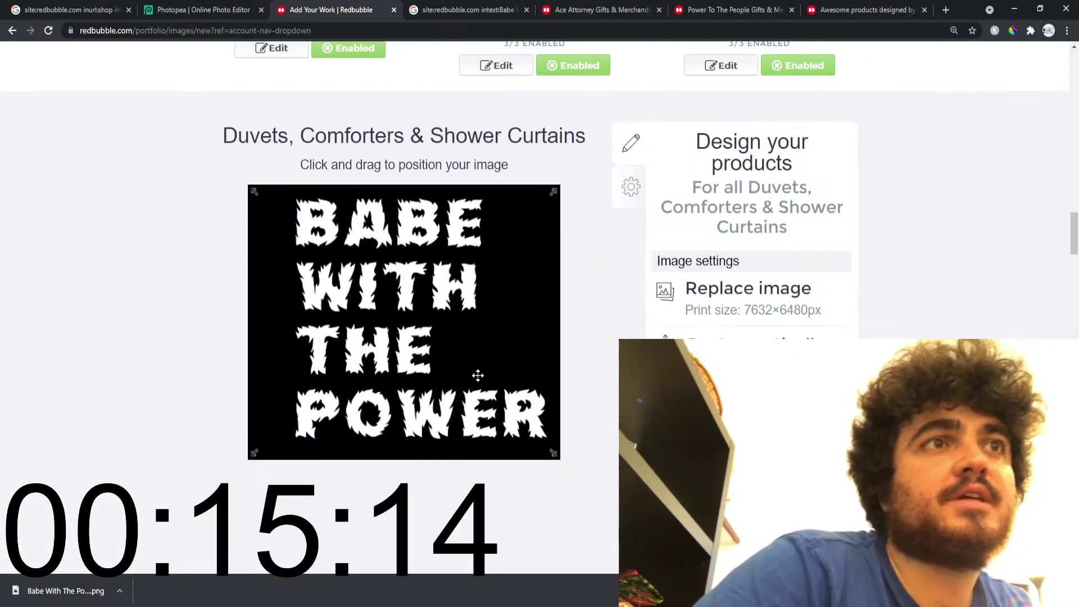
scroll(533, 253, up, 6)
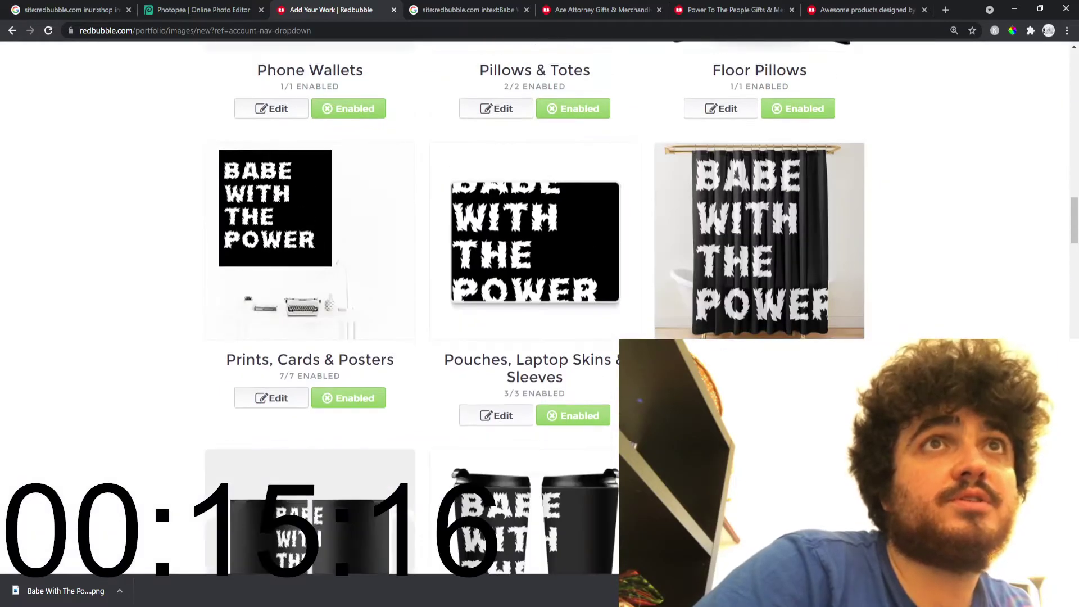
Scale the Duvets, Comforters & Shower Curtains design down slightly so the word POWER fits on the curtain.
scroll(466, 431, down, 8)
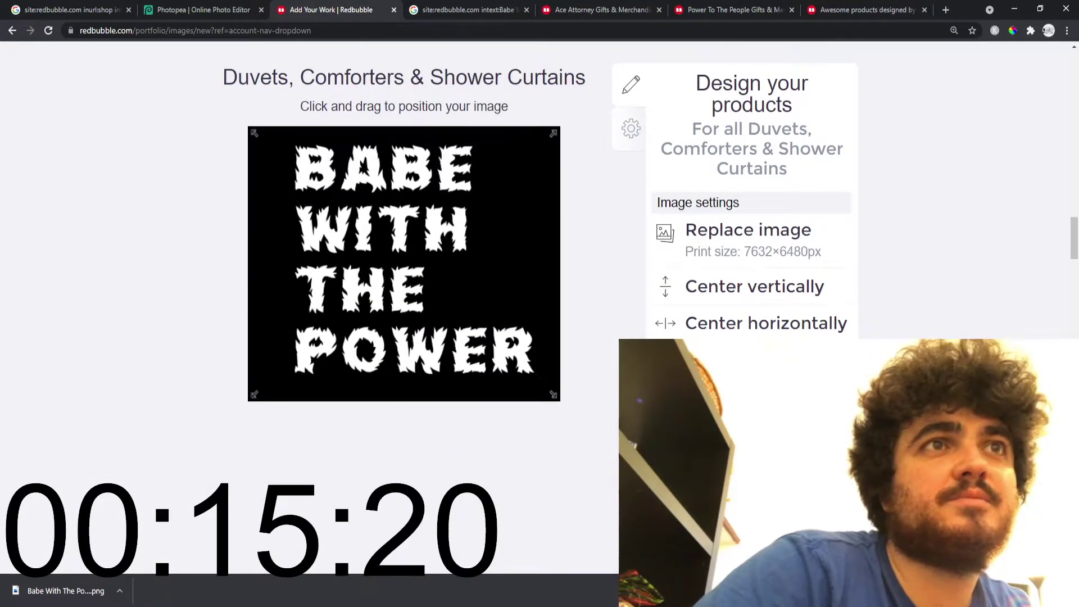
scroll(534, 253, up, 5)
scroll(534, 253, up, 1)
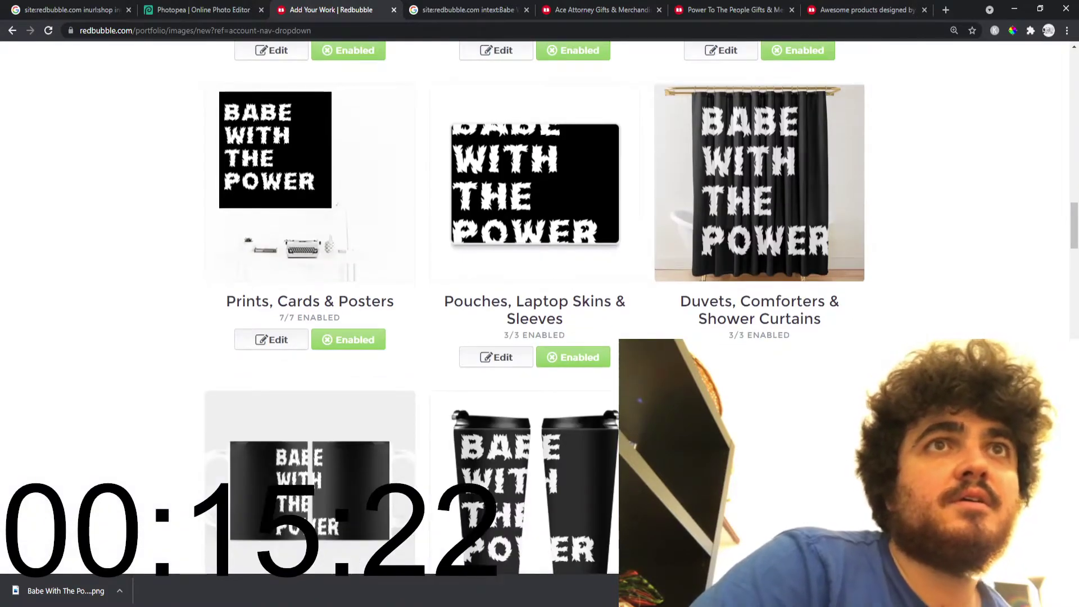
scroll(478, 365, down, 6)
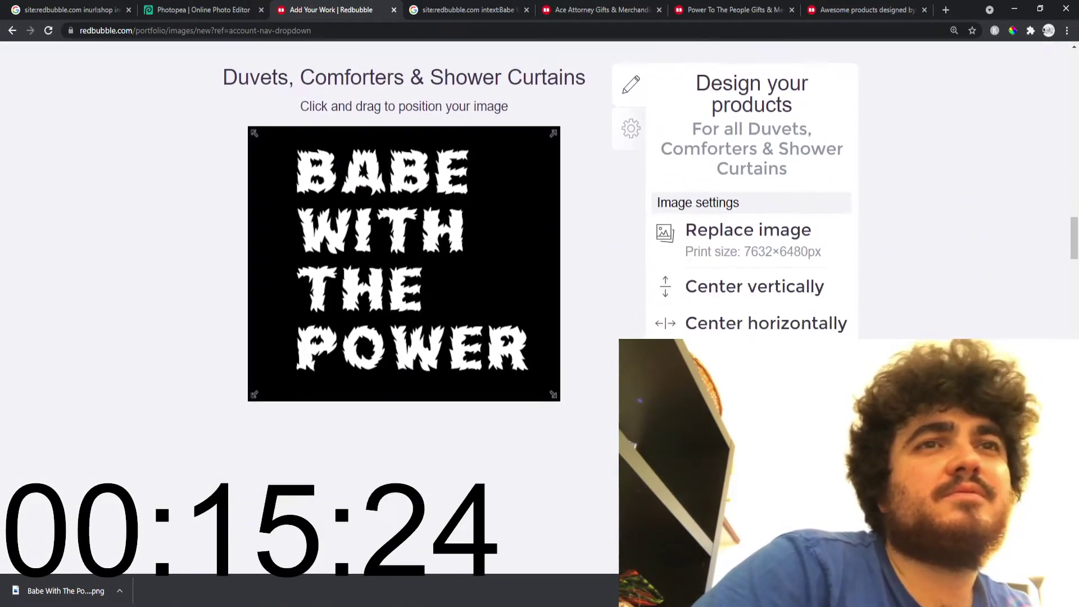
scroll(533, 253, up, 6)
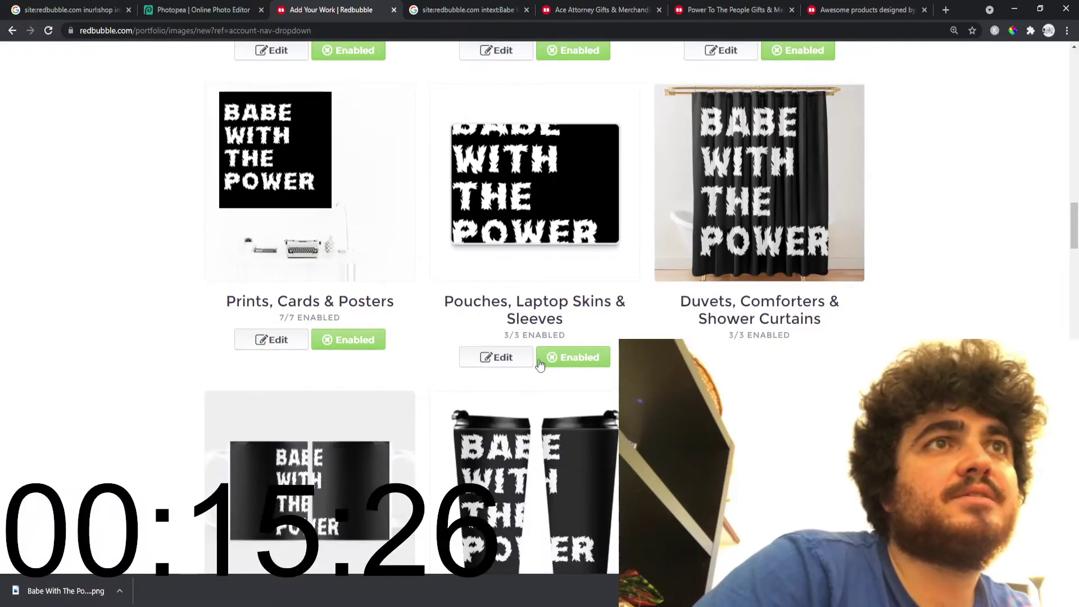
Shrink the design on Pouches, Laptop Skins & Sleeves so all four text lines fit, and center it.
scroll(499, 375, down, 3)
scroll(499, 375, up, 3)
click(495, 357)
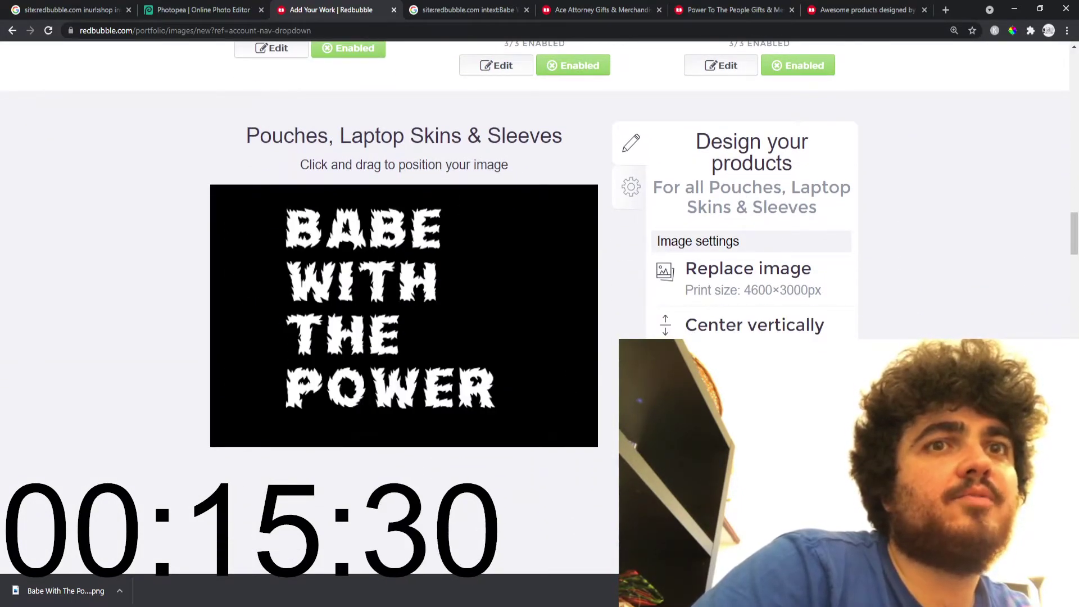
scroll(404, 315, down, 1)
scroll(405, 315, up, 3)
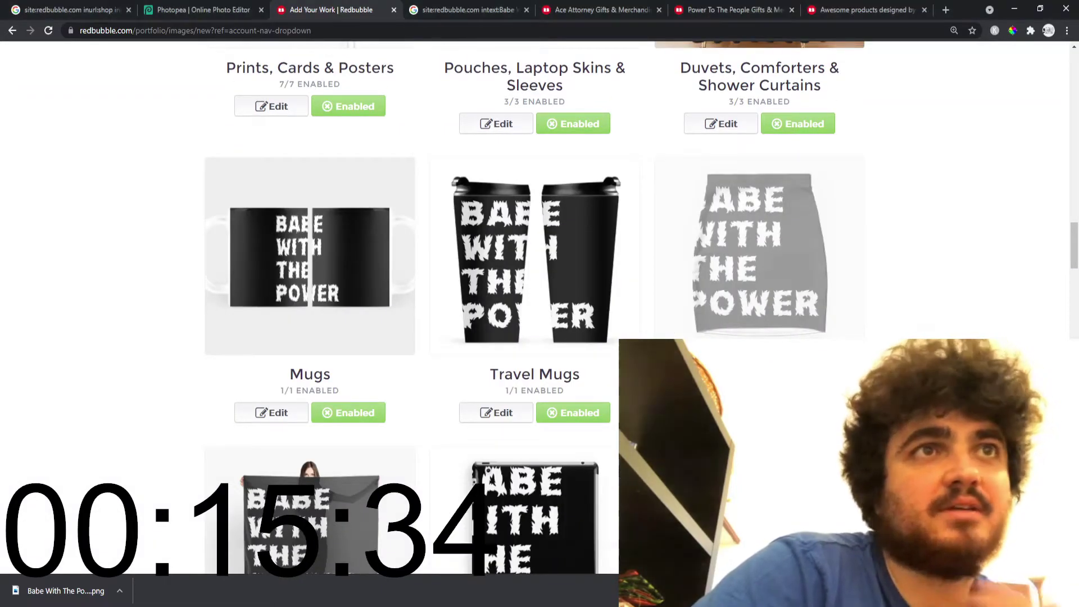
Scale the Phone Wallets design down to 8%.
scroll(567, 375, up, 8)
scroll(567, 375, up, 3)
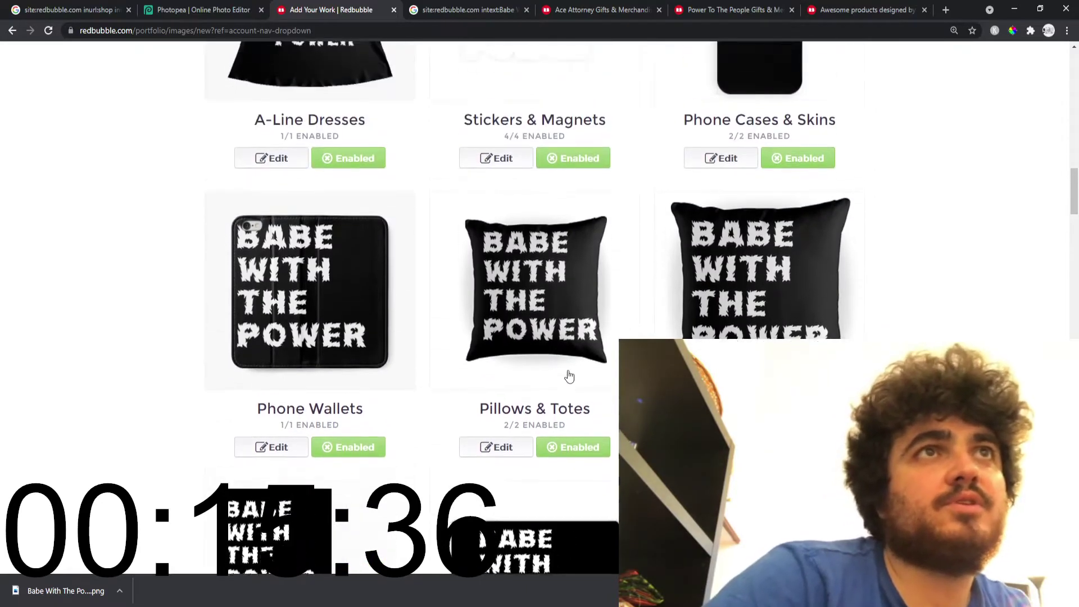
scroll(534, 414, down, 6)
scroll(417, 378, up, 5)
click(268, 400)
scroll(706, 256, down, 8)
drag(712, 272, 701, 269)
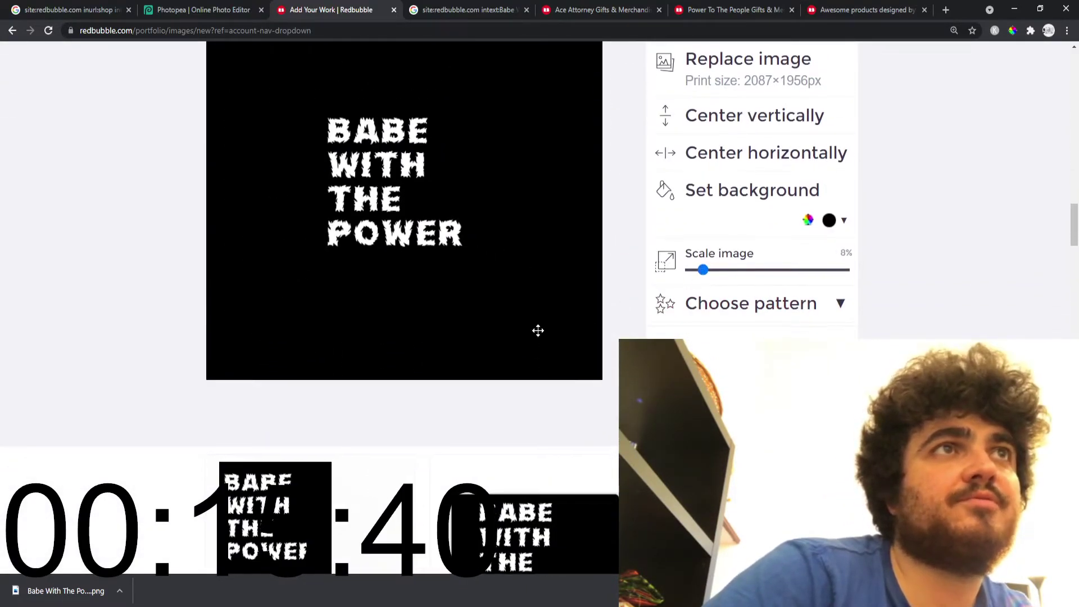
Move the Phone Wallets design to the upper right of the print area so it sits on the front cover.
scroll(564, 318, up, 5)
drag(371, 457, 498, 395)
scroll(497, 395, up, 5)
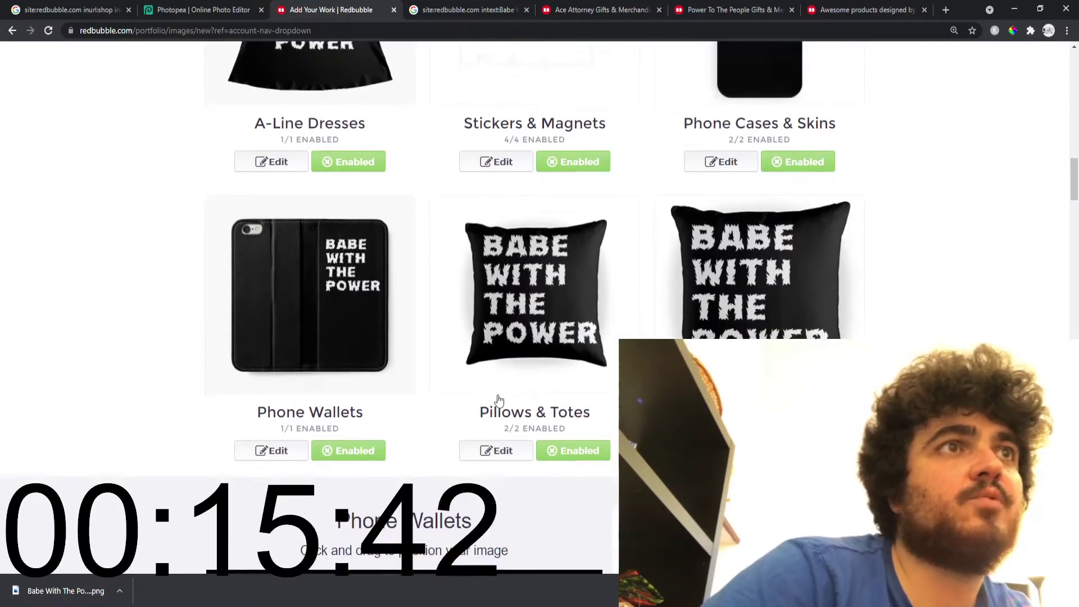
scroll(497, 396, down, 5)
scroll(497, 396, down, 4)
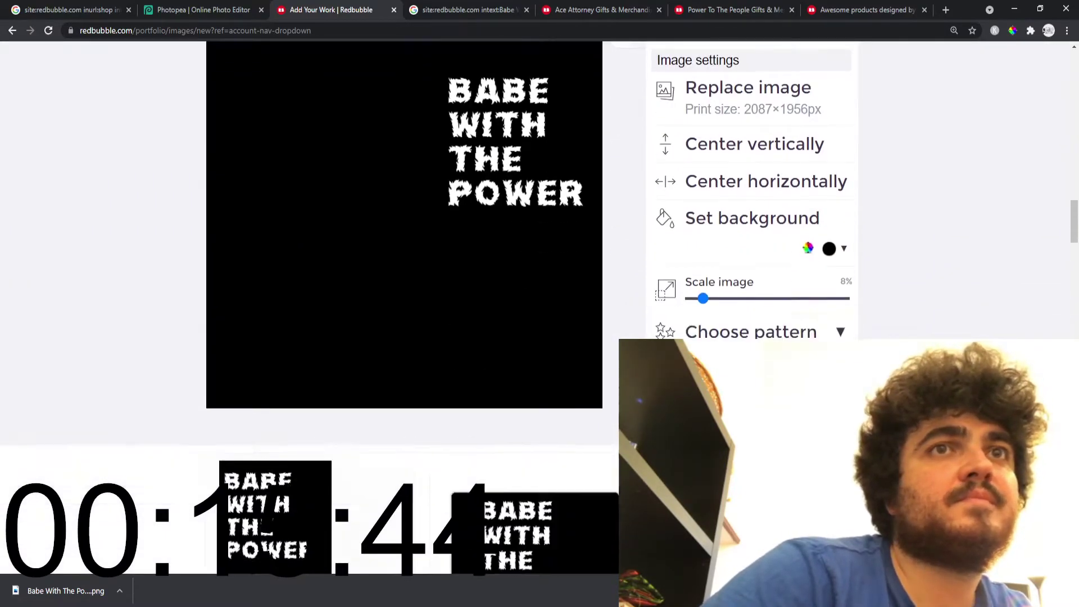
scroll(417, 301, up, 5)
scroll(418, 301, up, 4)
Shrink the design on Tablet Cases & Skins and position it near the center so the full text fits.
scroll(417, 301, down, 10)
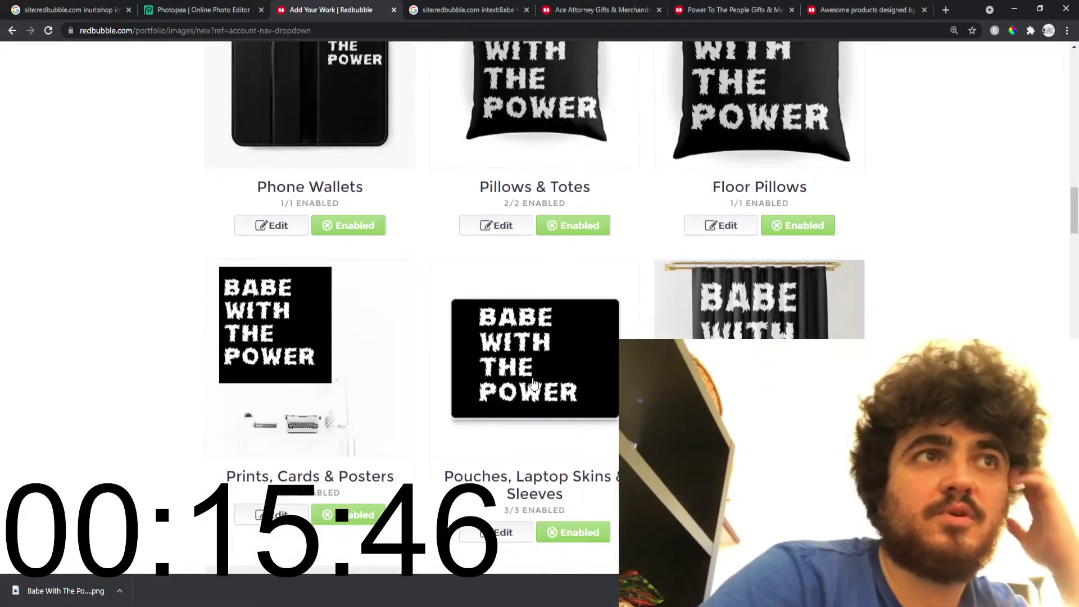
scroll(533, 391, down, 1)
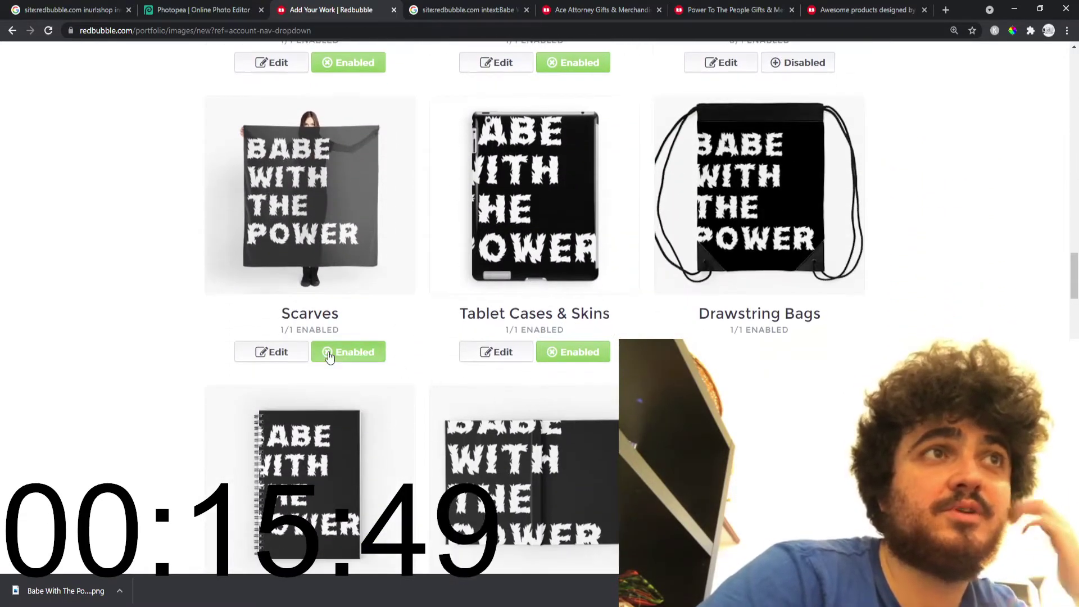
click(496, 352)
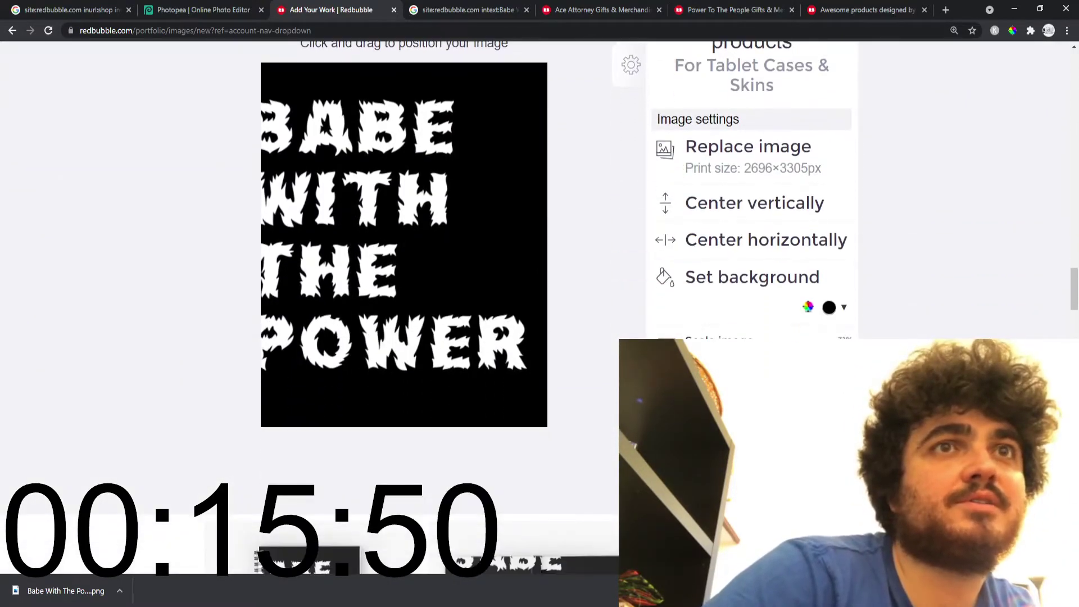
scroll(603, 405, down, 1)
click(602, 405)
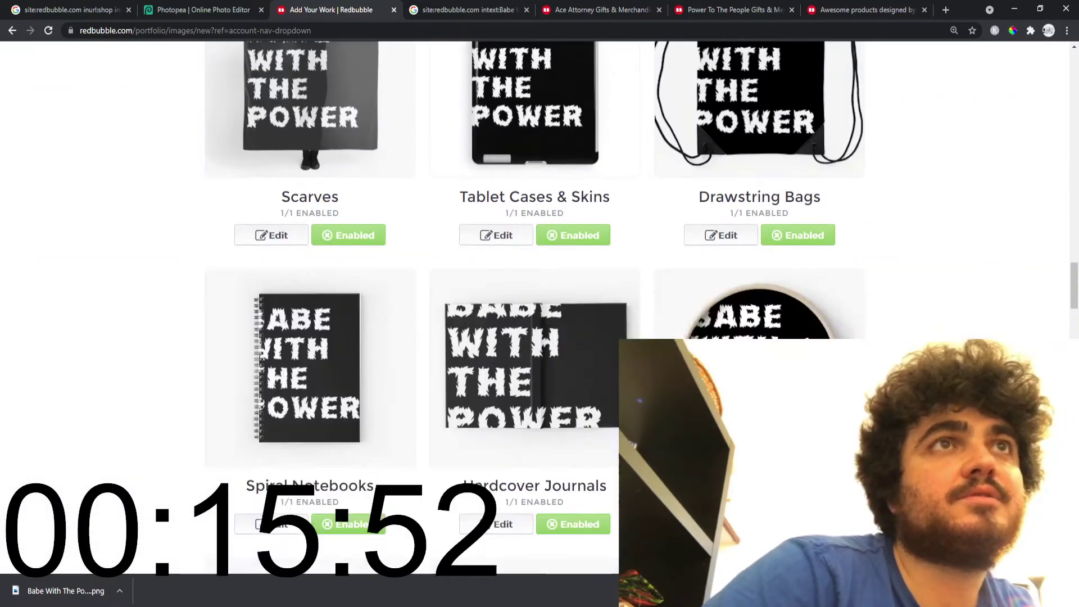
scroll(603, 405, up, 2)
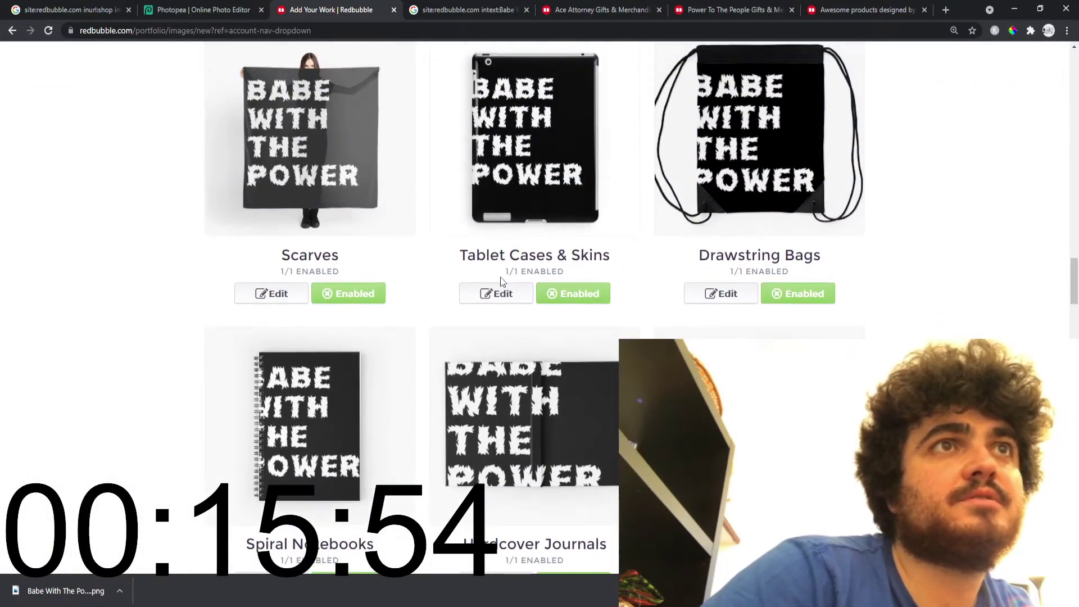
click(502, 295)
scroll(595, 437, down, 1)
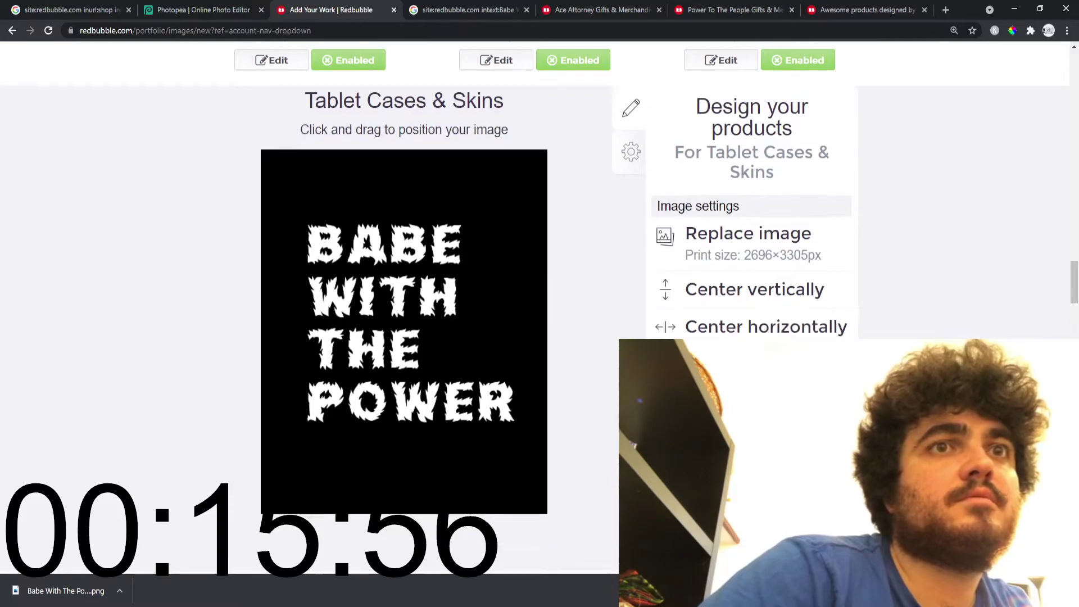
click(595, 436)
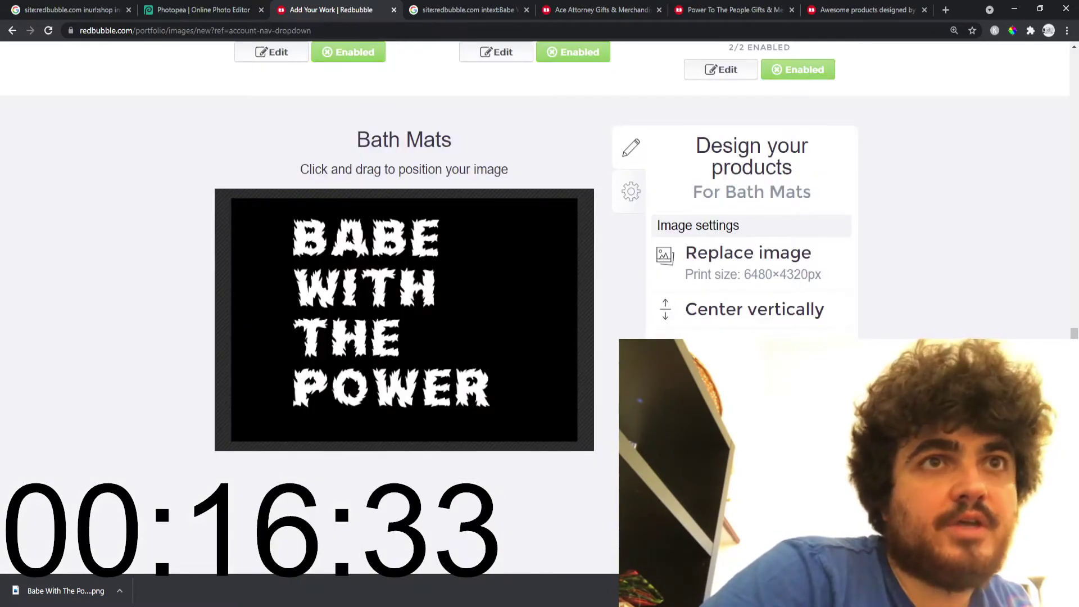
scroll(586, 494, up, 4)
scroll(585, 494, down, 5)
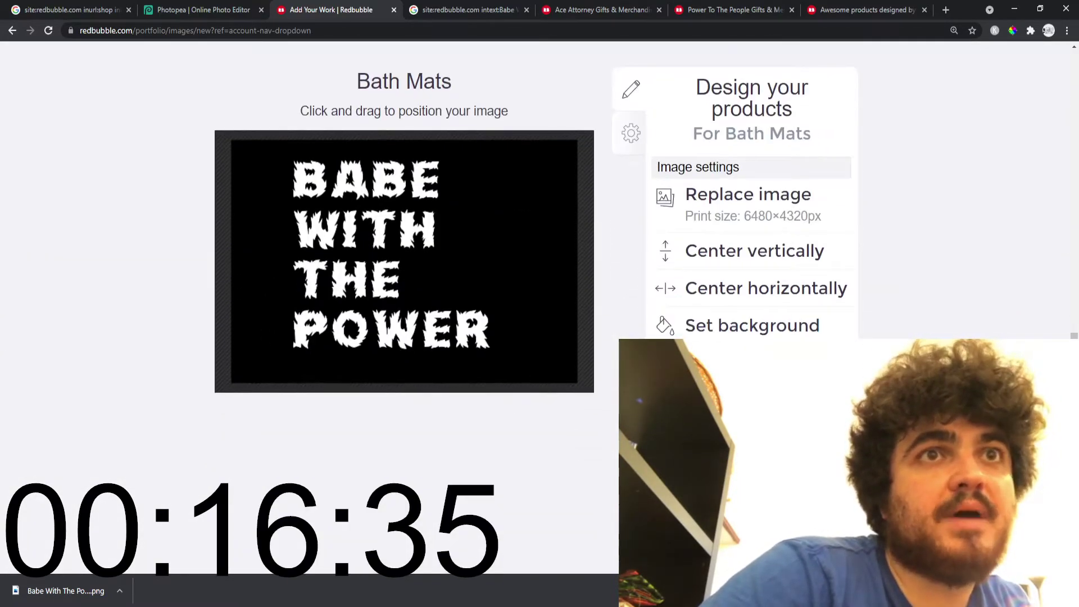
scroll(519, 291, down, 1)
click(519, 291)
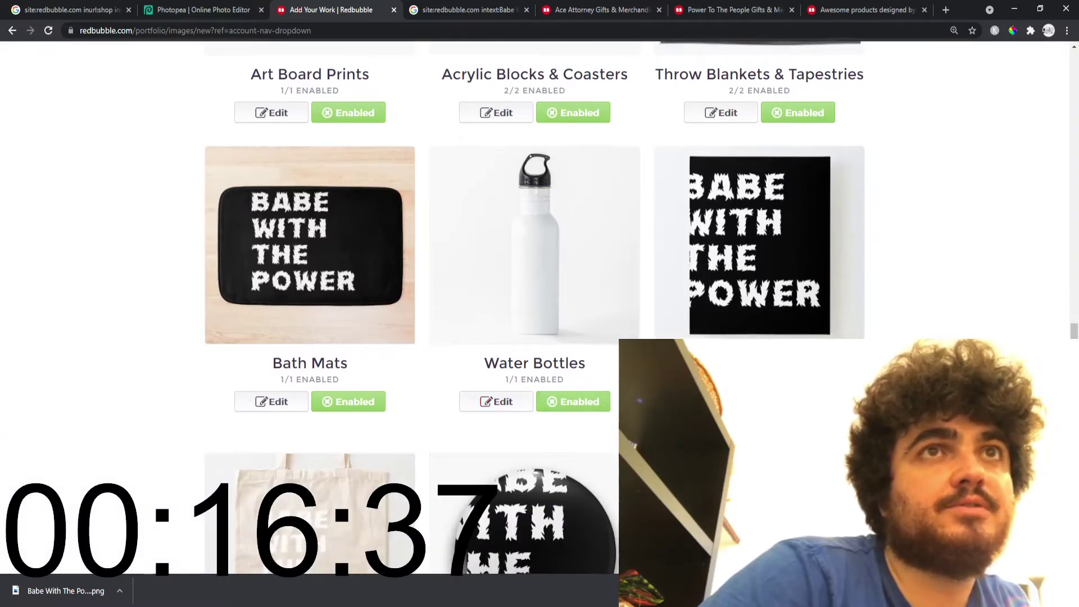
Scale down the Wood & Canvas Mounted Prints design and shift it right so the full text fits on the canvas.
scroll(674, 278, down, 2)
click(725, 303)
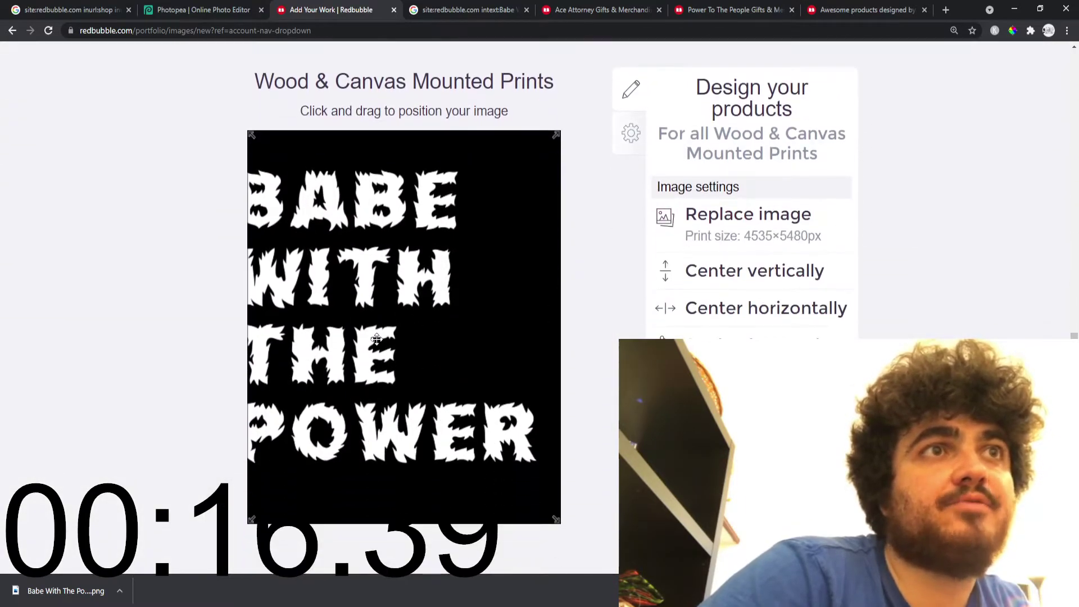
drag(350, 318, 386, 320)
scroll(348, 337, up, 5)
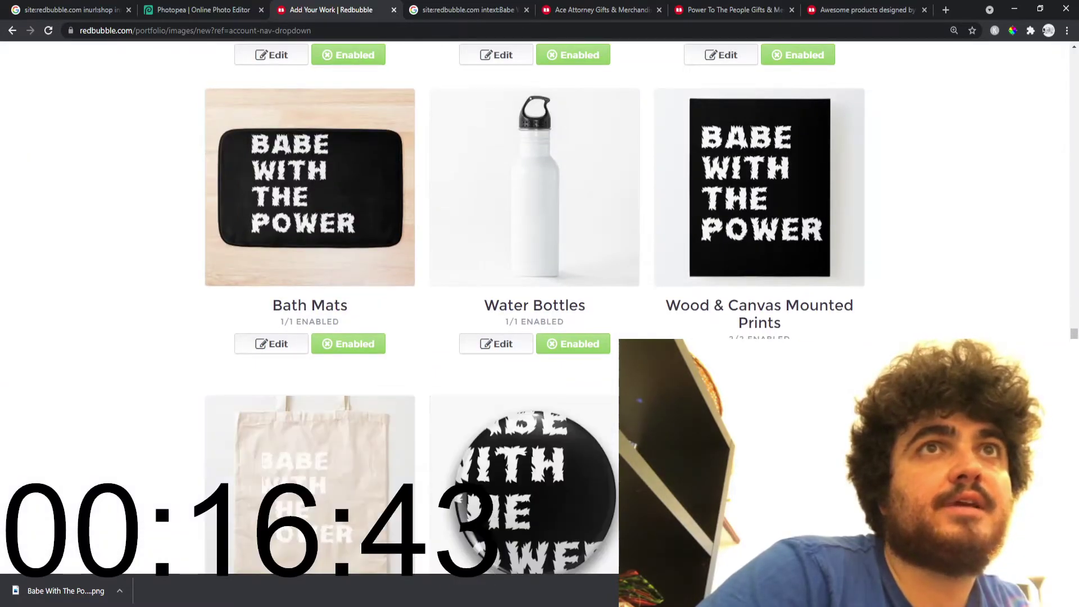
Shrink the design on the Pin Buttons and position it in the middle of the button.
scroll(348, 421, down, 2)
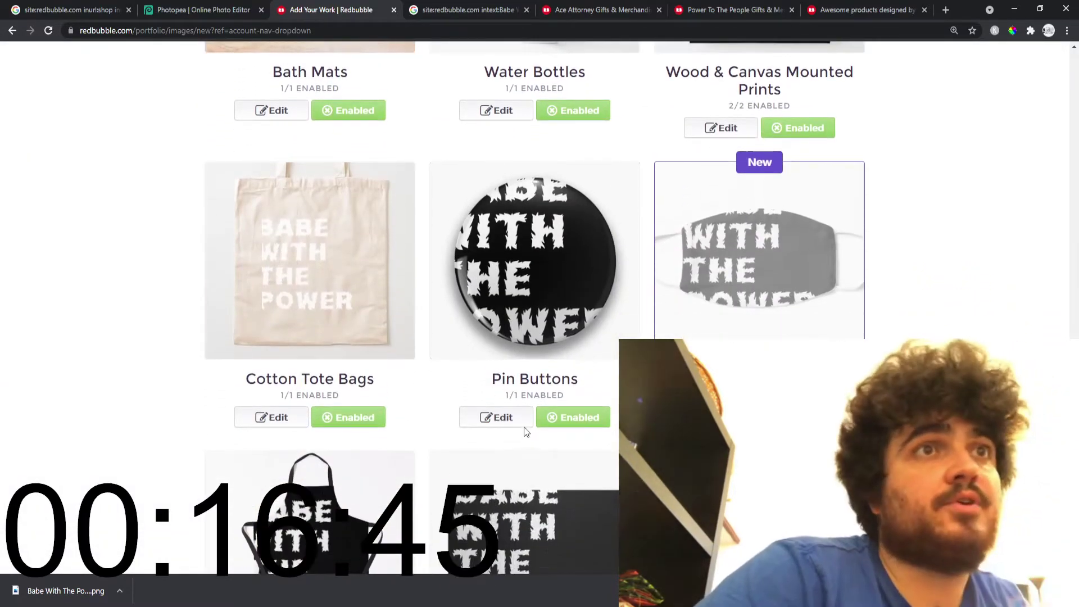
click(496, 417)
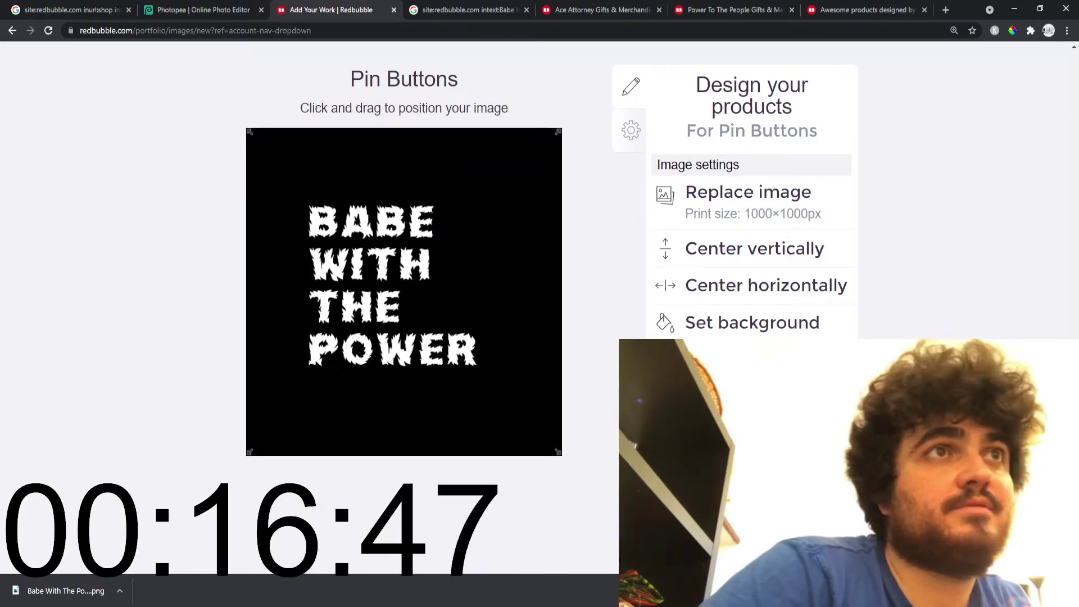
scroll(576, 294, up, 6)
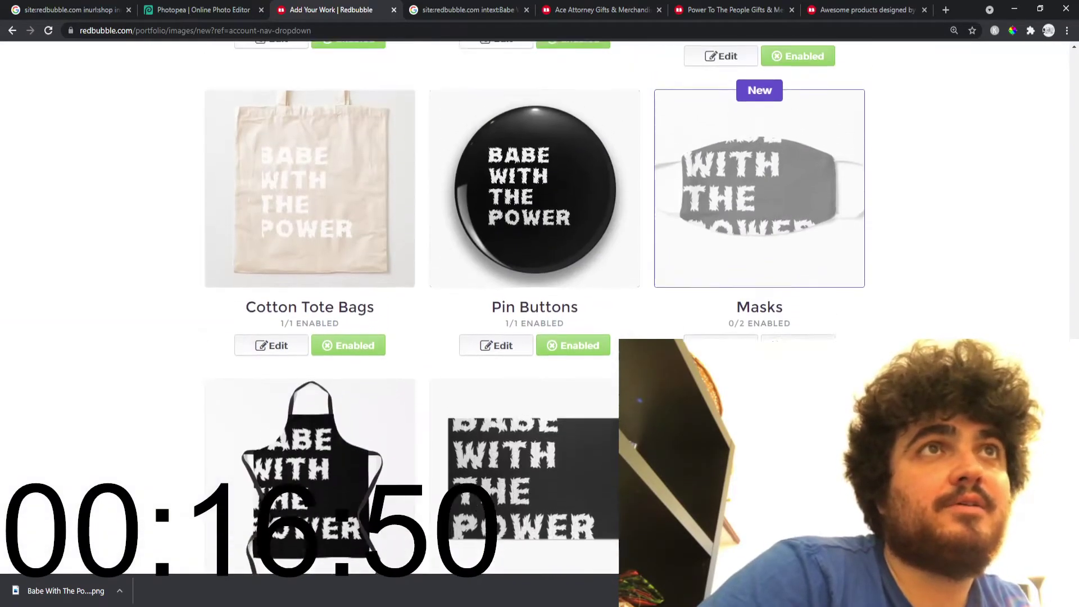
click(481, 362)
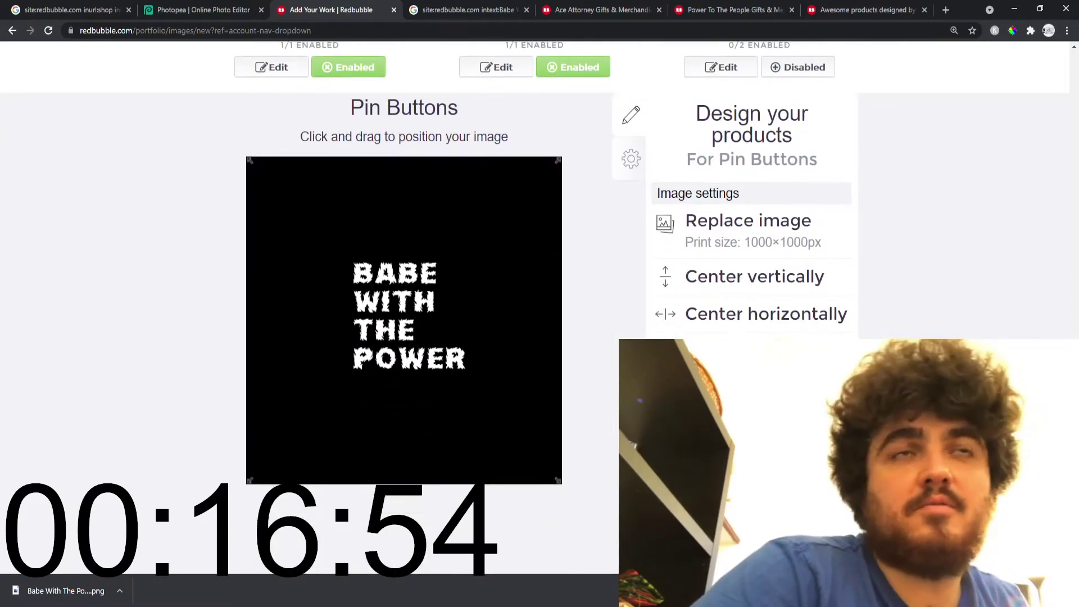
Scale the Masks design to 12%, shift it toward the middle of the mask, and enable the product.
scroll(422, 310, up, 5)
click(759, 292)
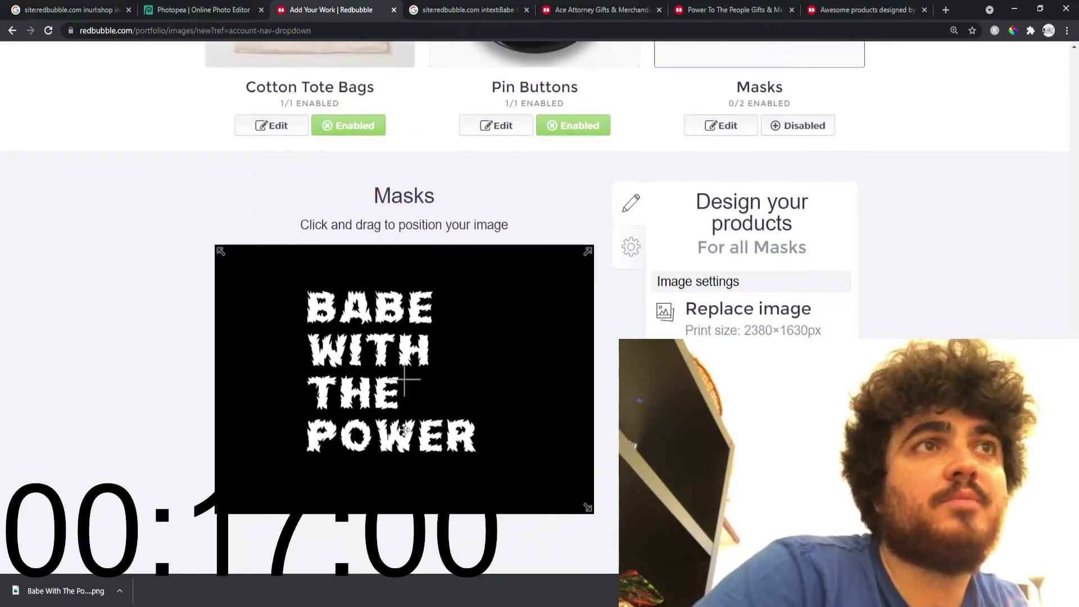
drag(384, 429, 408, 429)
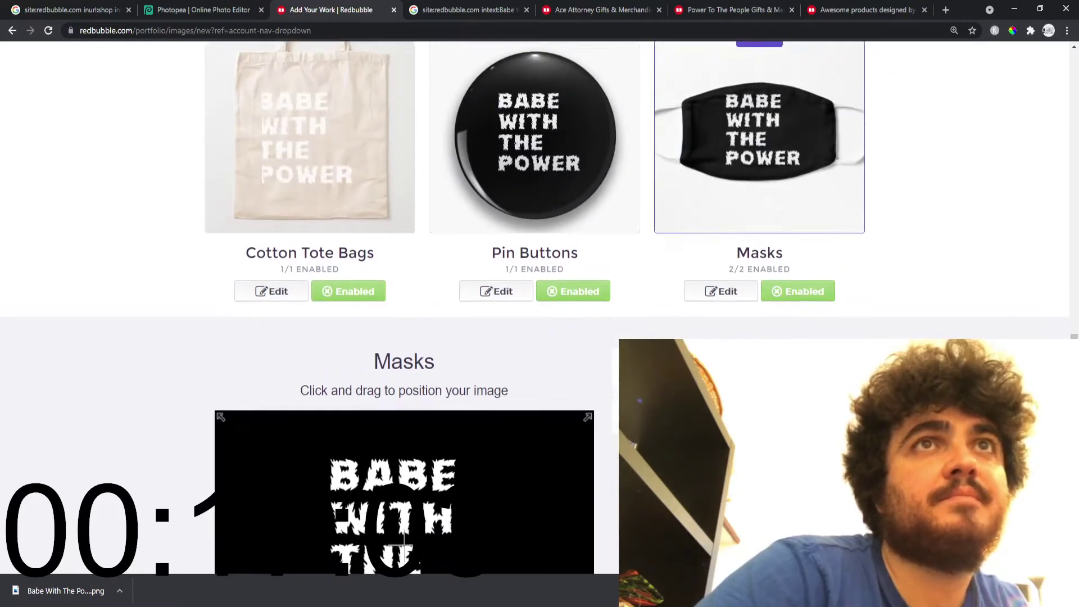
scroll(494, 376, down, 8)
scroll(742, 259, down, 10)
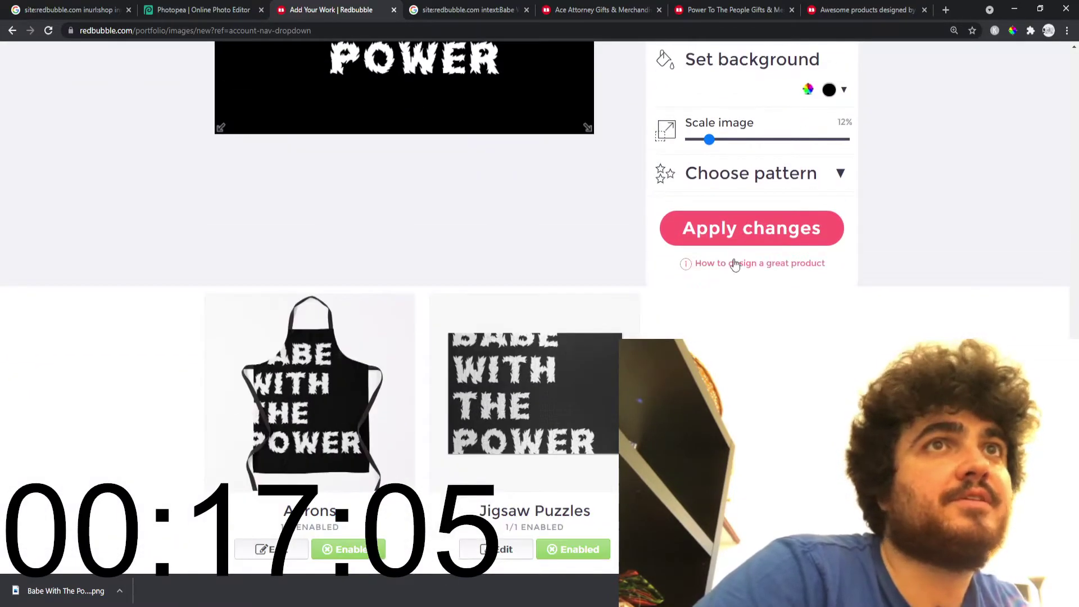
Shrink the design on the Aprons and move it into the middle so the full text fits.
scroll(606, 333, up, 5)
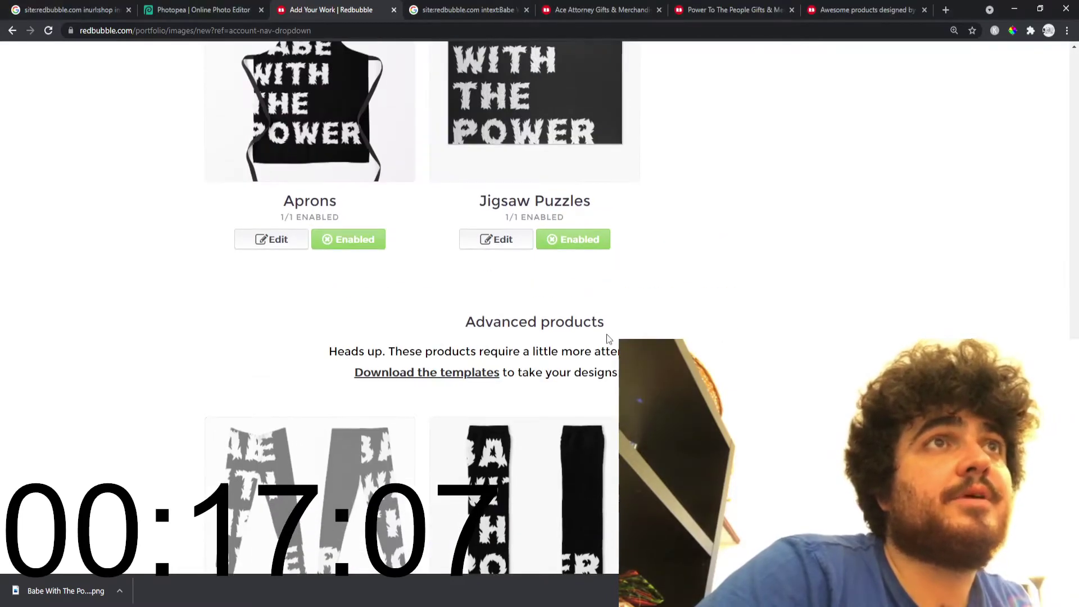
click(496, 355)
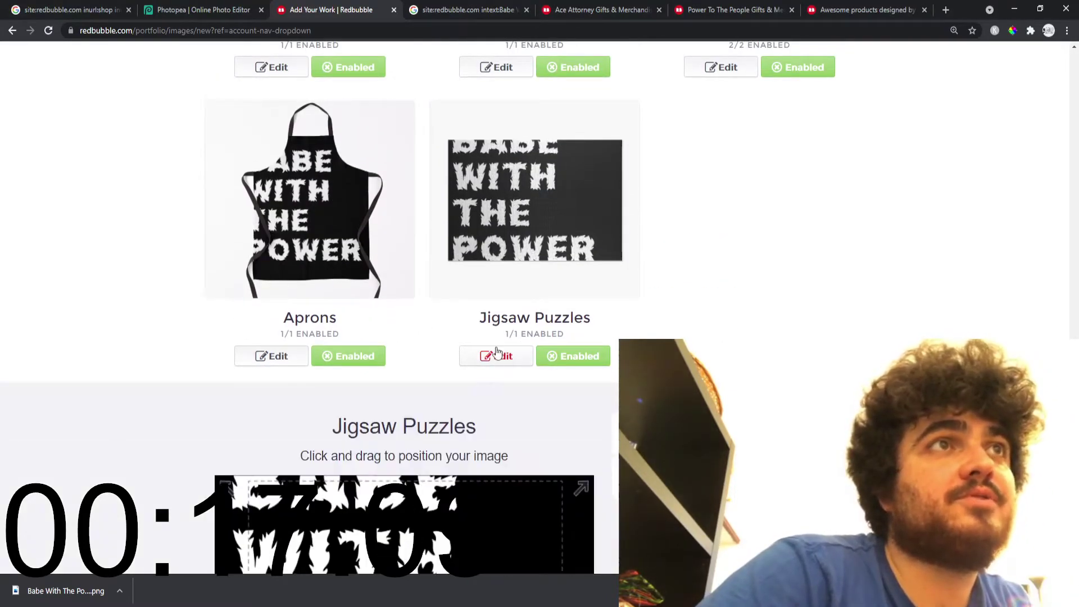
click(272, 356)
scroll(506, 404, down, 8)
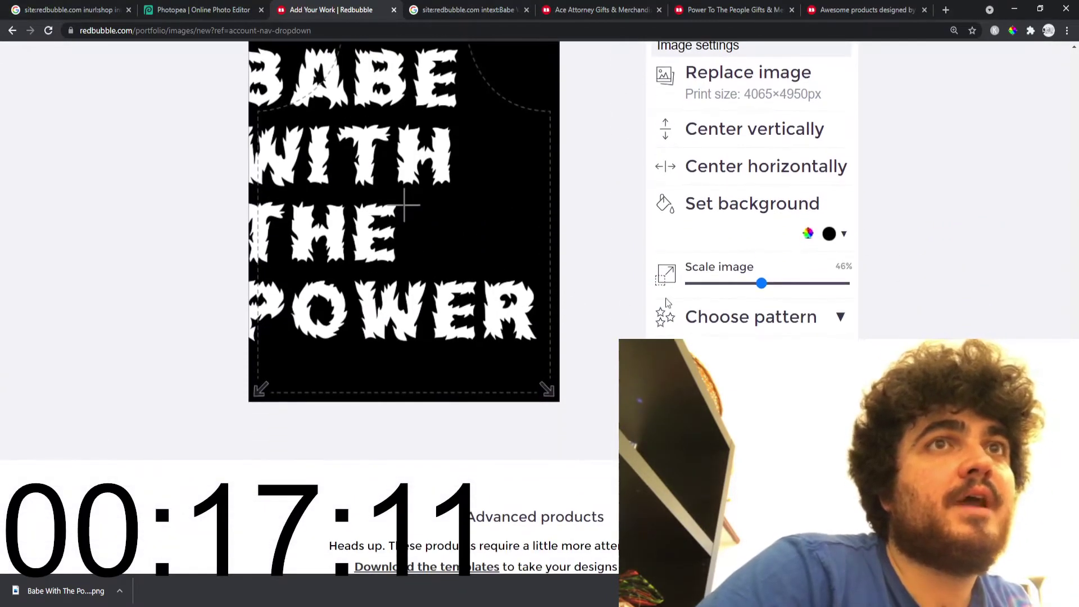
drag(761, 283, 740, 283)
drag(389, 247, 431, 277)
Scale the Backpacks design to 13% and place it inside the large rounded front panel.
scroll(483, 380, down, 10)
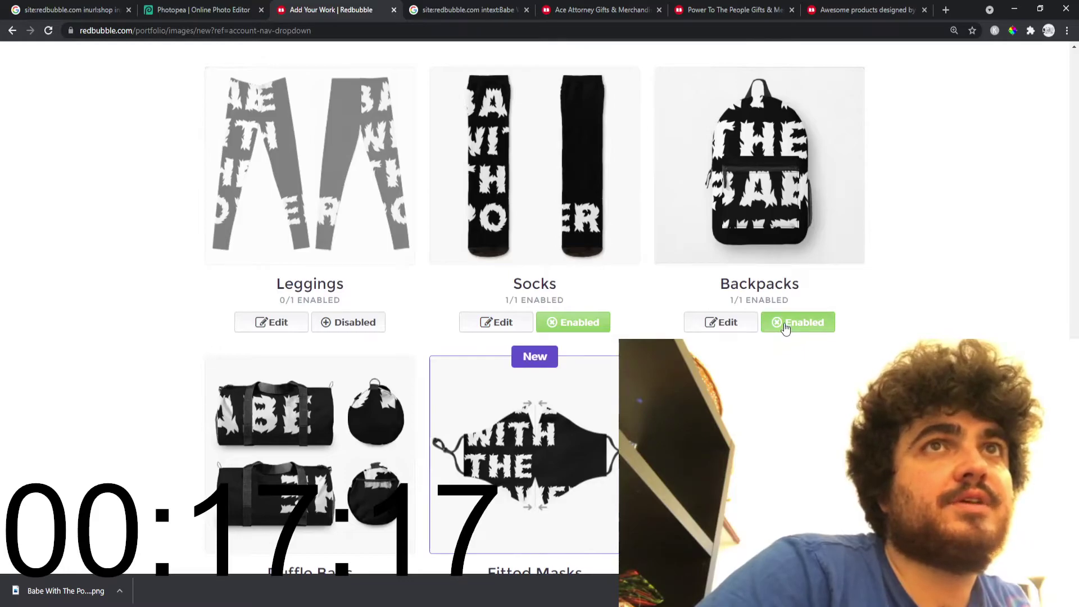
click(721, 323)
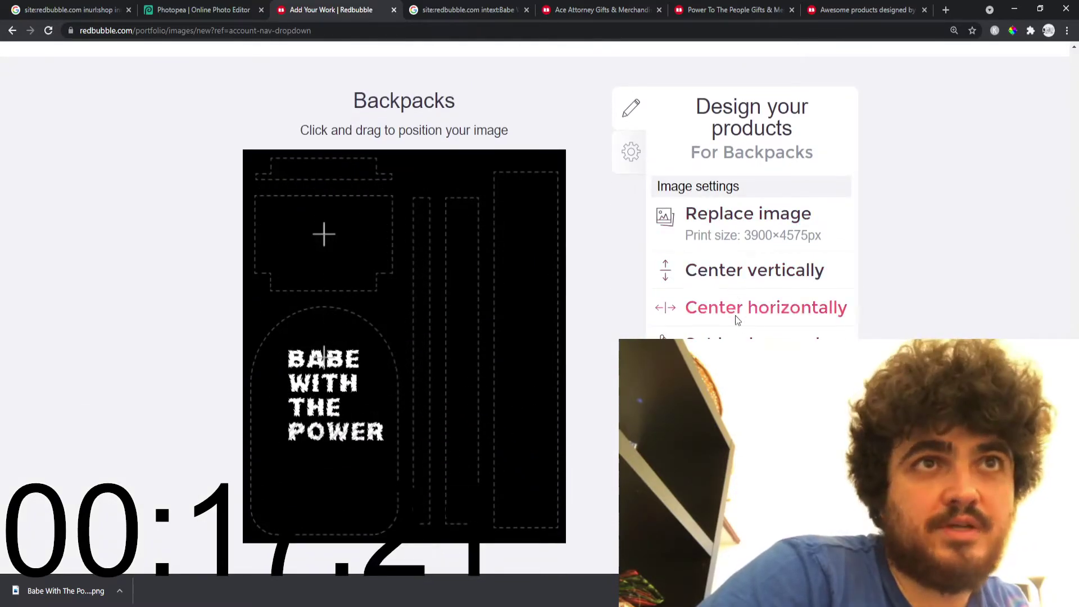
scroll(404, 281, down, 3)
scroll(790, 311, up, 1)
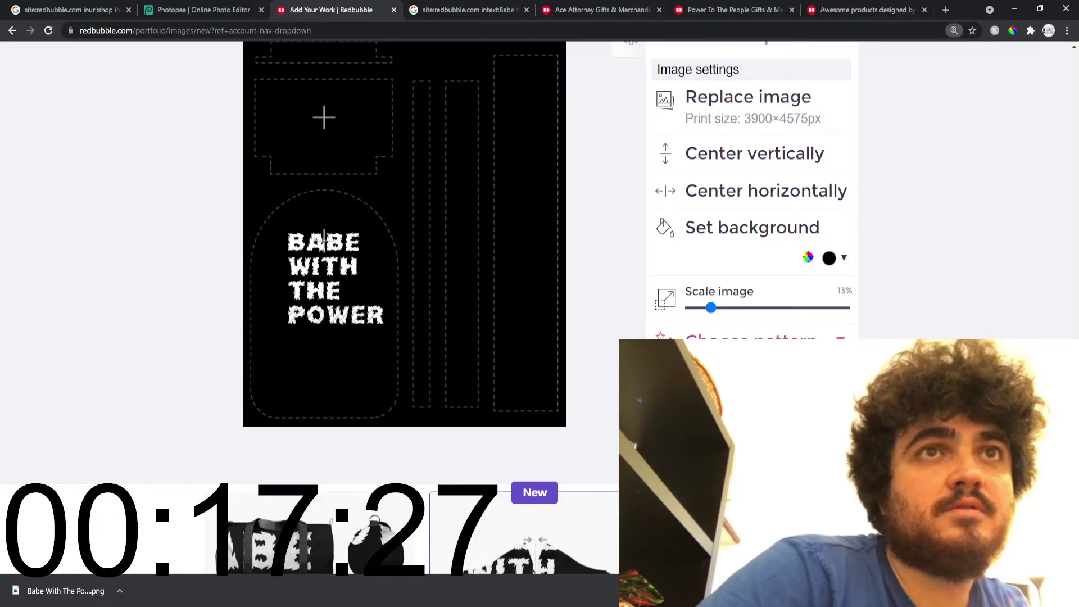
key(ctrl+minus)
key(ctrl+minus)
Shrink the Backpacks design further without a pattern and move it onto the smaller pocket panel.
click(778, 289)
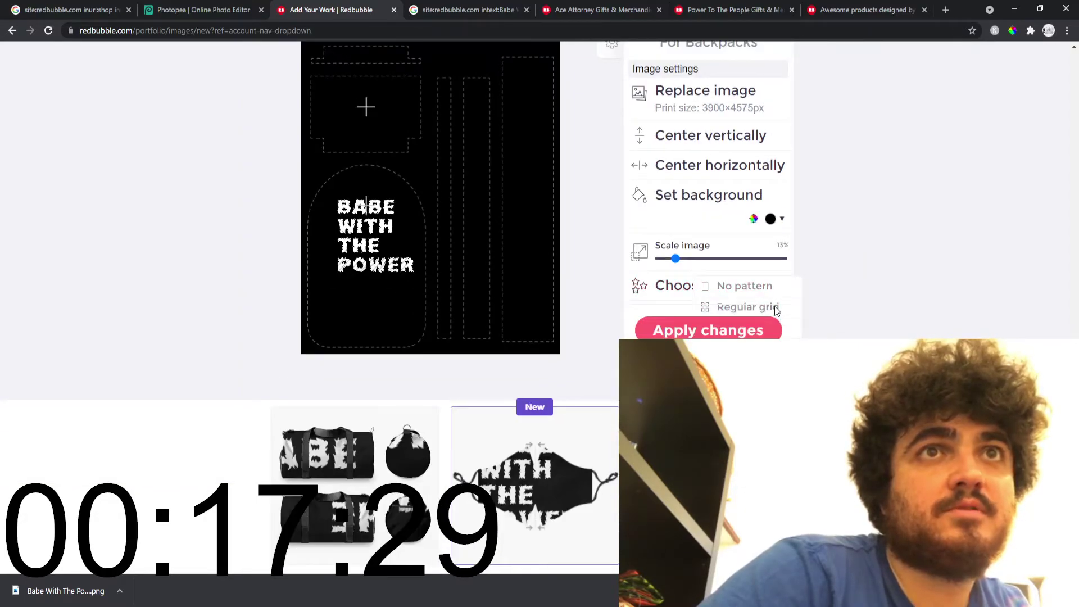
click(776, 308)
click(705, 307)
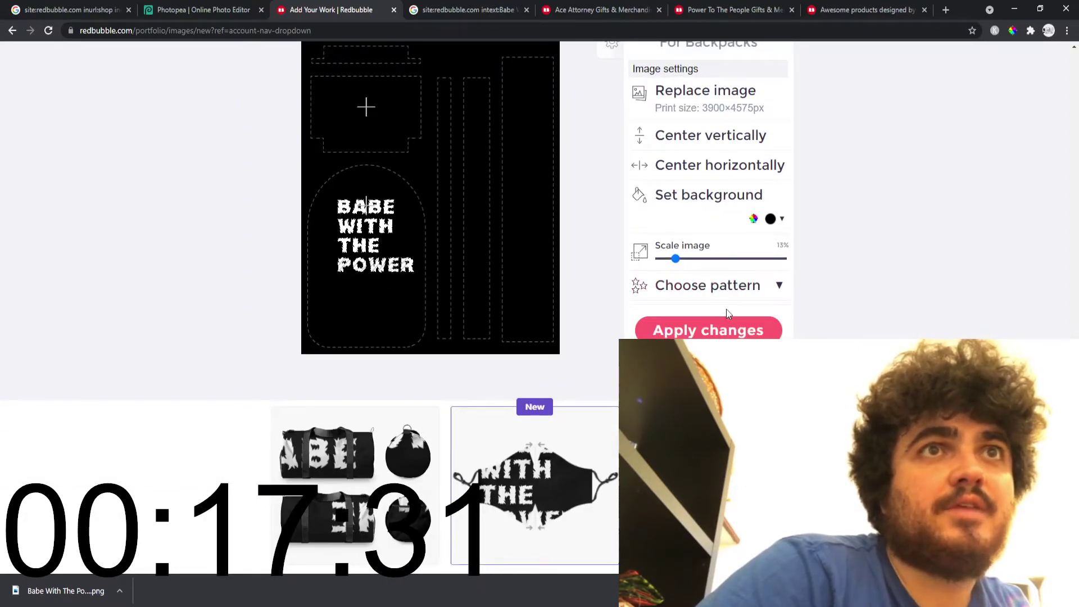
scroll(607, 315, up, 7)
scroll(607, 314, down, 4)
drag(502, 330, 494, 211)
scroll(365, 224, down, 2)
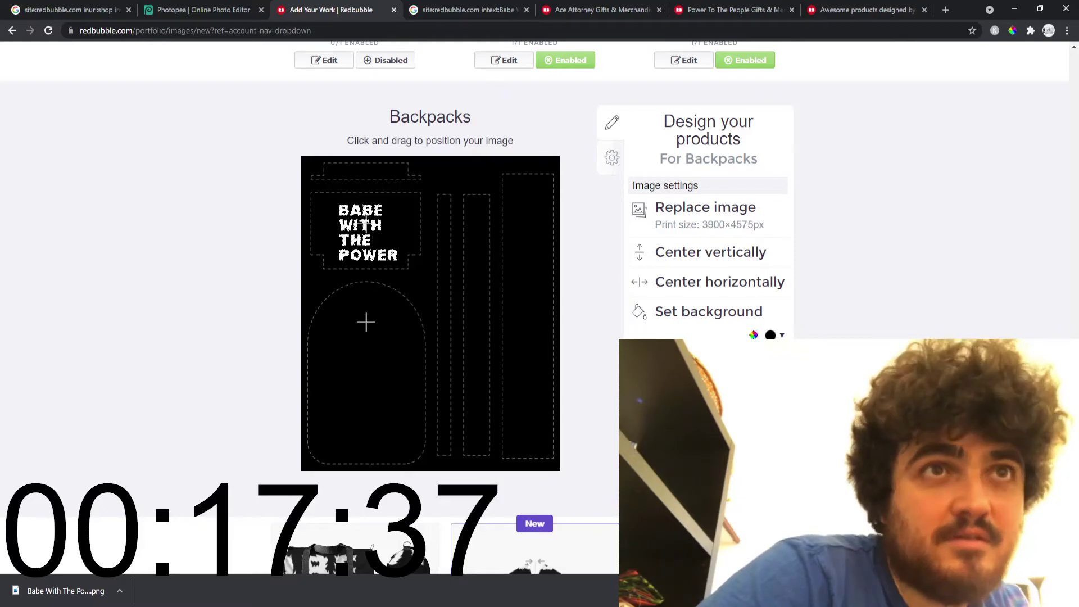
Repeat the Backpacks design as a grid pattern at 8% scale, shift it so the full text shows on the front, and apply the changes.
scroll(488, 330, up, 2)
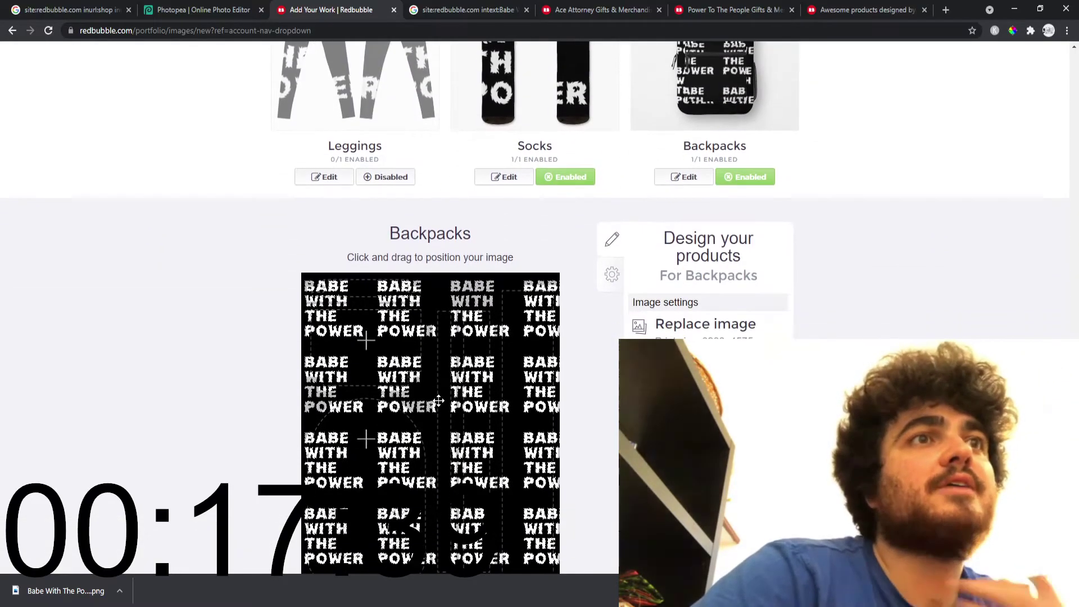
drag(439, 401, 537, 388)
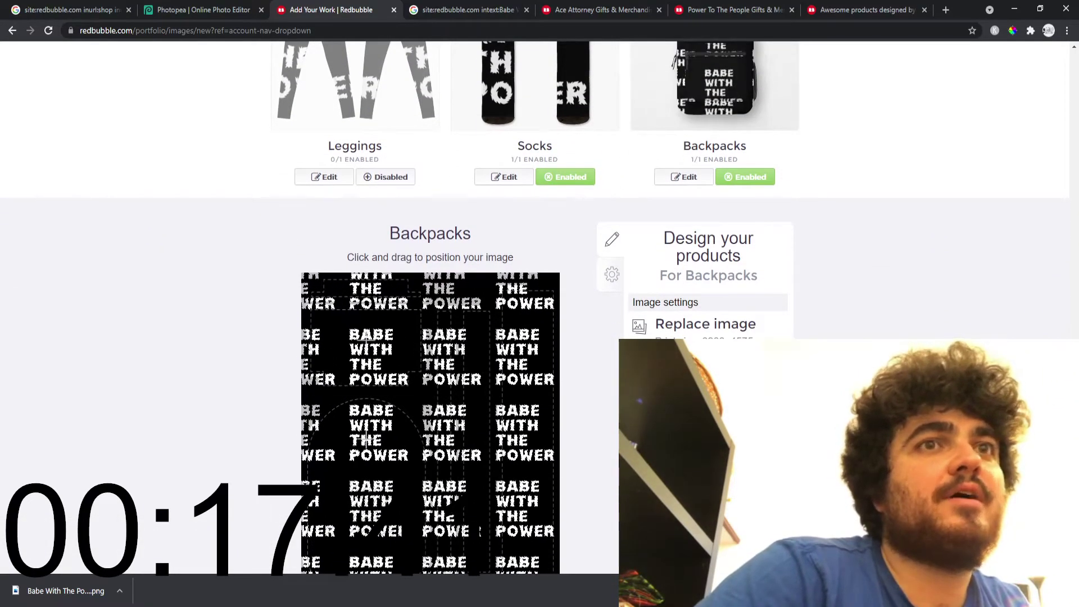
scroll(367, 437, up, 2)
scroll(590, 488, up, 3)
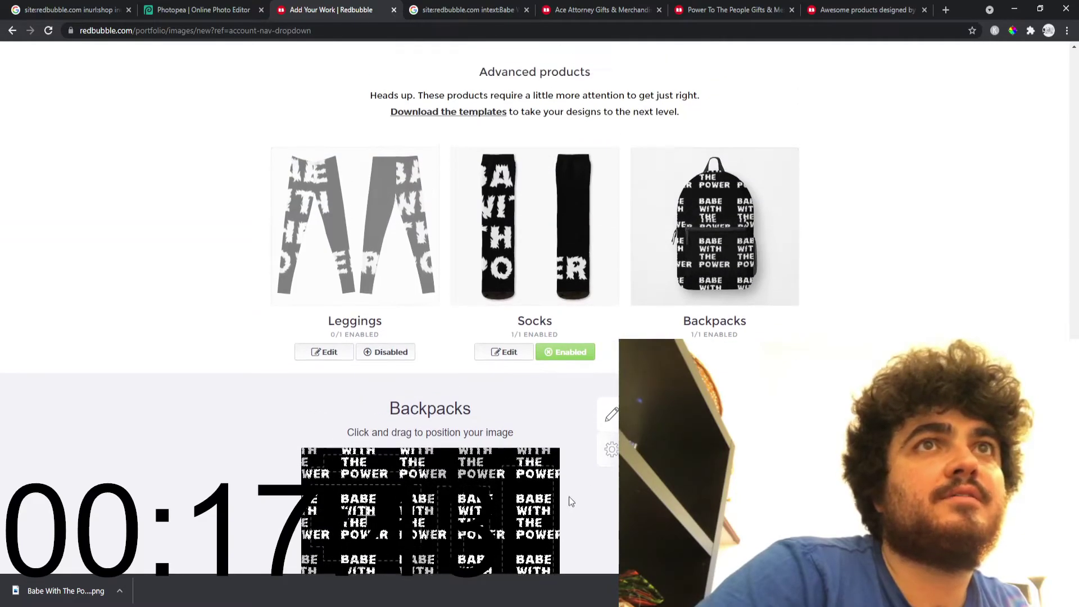
scroll(548, 312, down, 1)
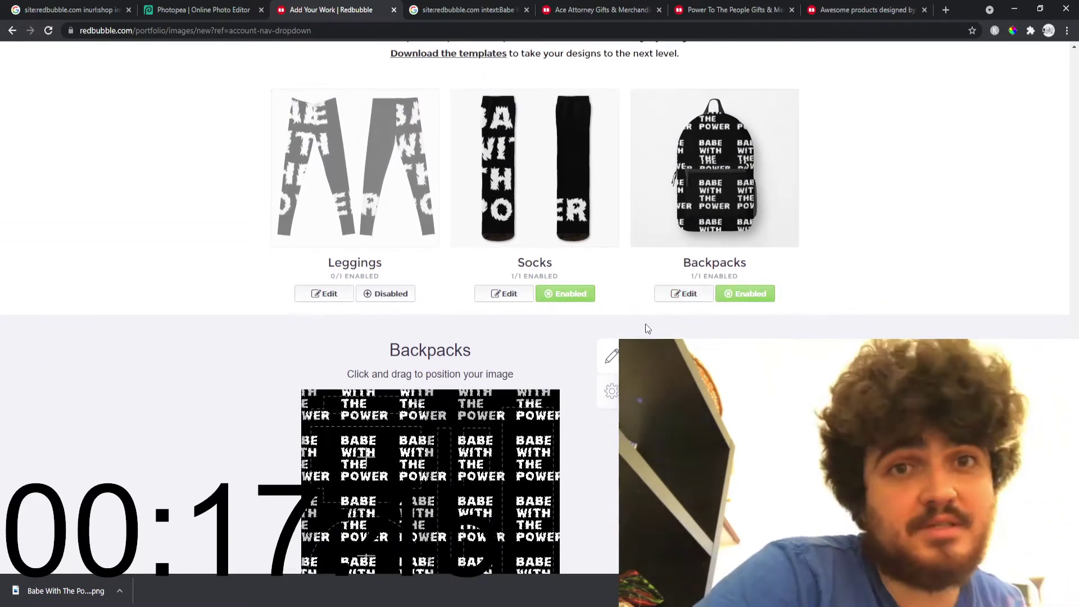
scroll(646, 324, down, 6)
click(700, 276)
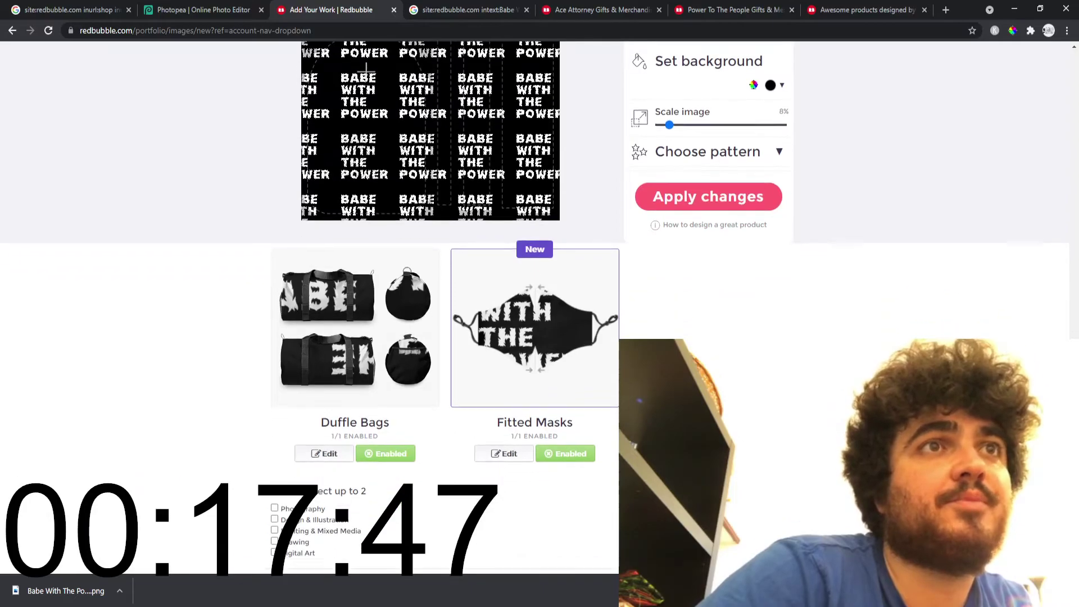
Shrink the design on the Fitted Masks, move it onto the right half of the mask, and apply the changes.
scroll(524, 377, up, 4)
click(531, 297)
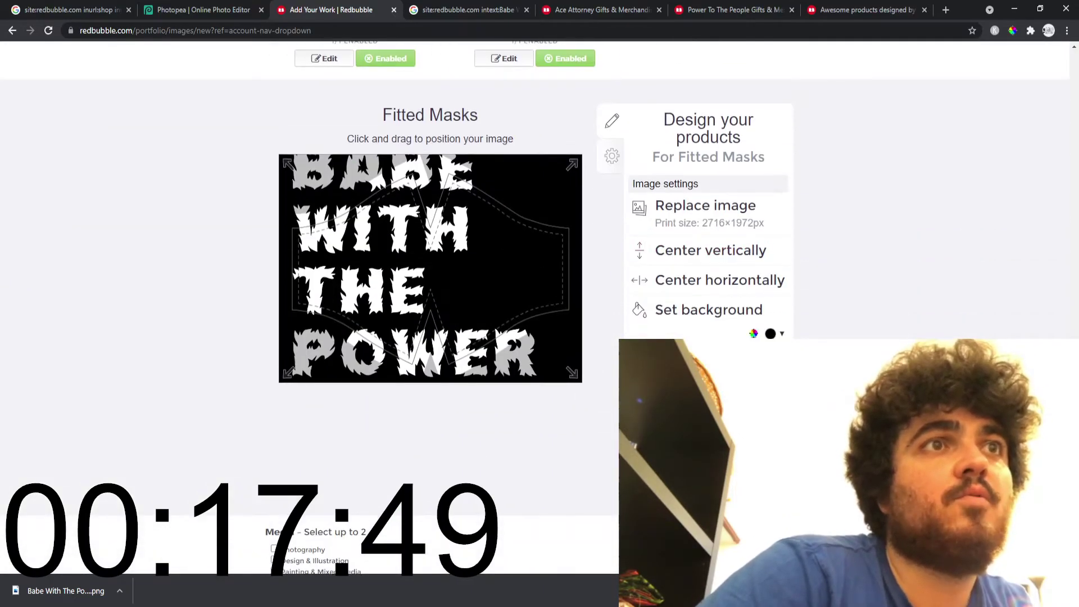
scroll(397, 276, down, 5)
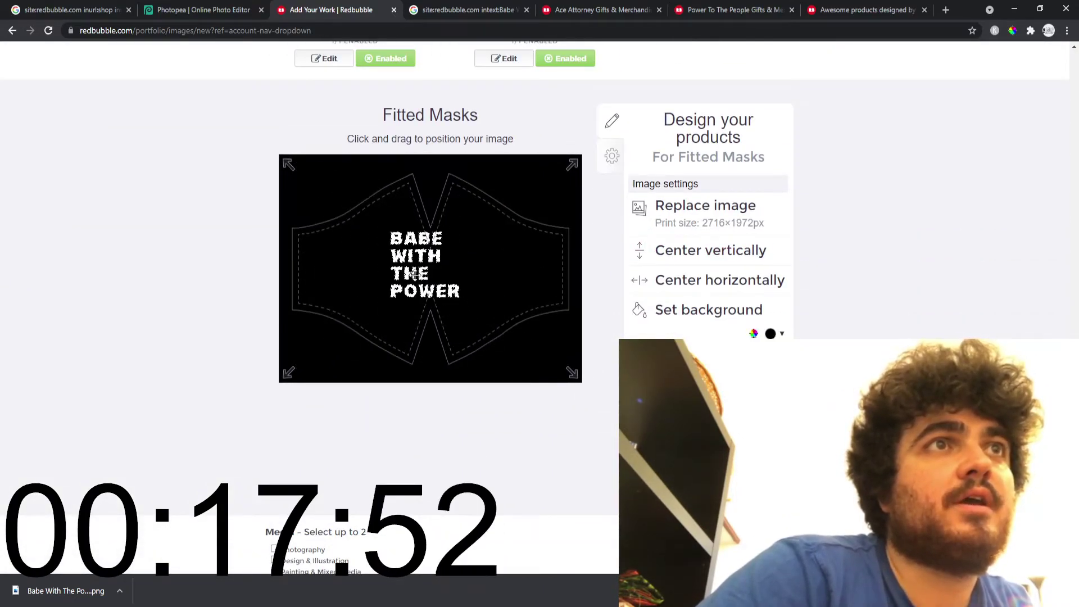
drag(397, 275, 455, 275)
click(708, 359)
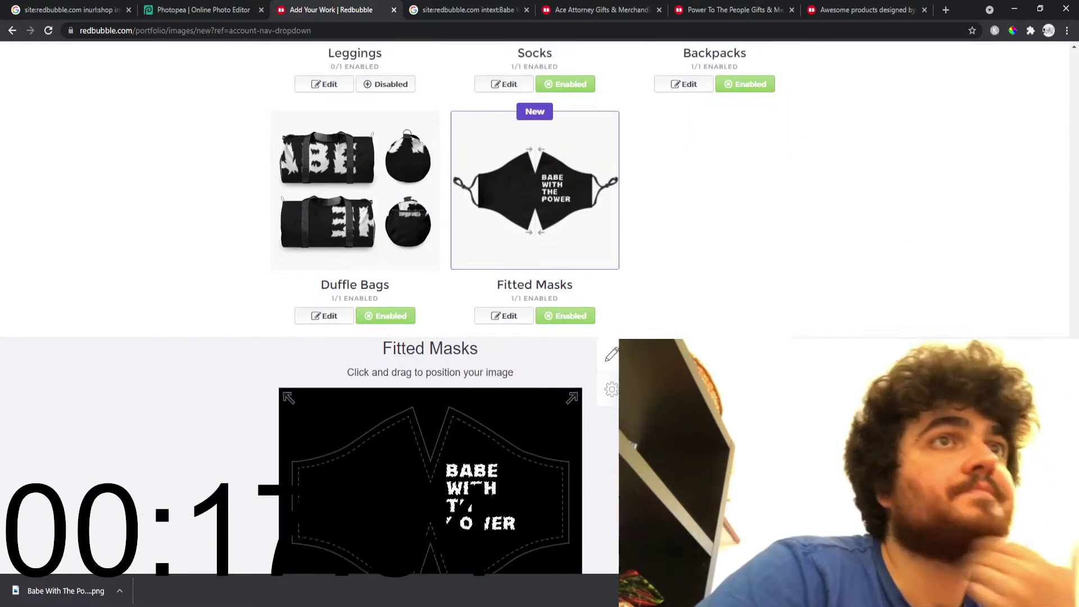
Open the Duffle Bags design for editing, then disable that product instead.
click(347, 354)
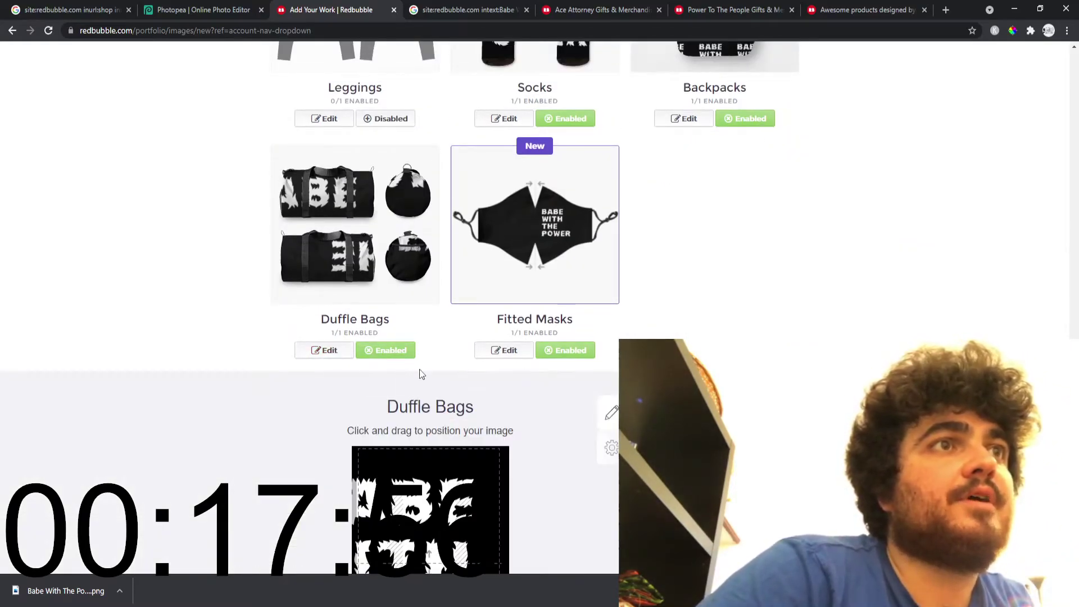
scroll(329, 356, down, 3)
click(314, 173)
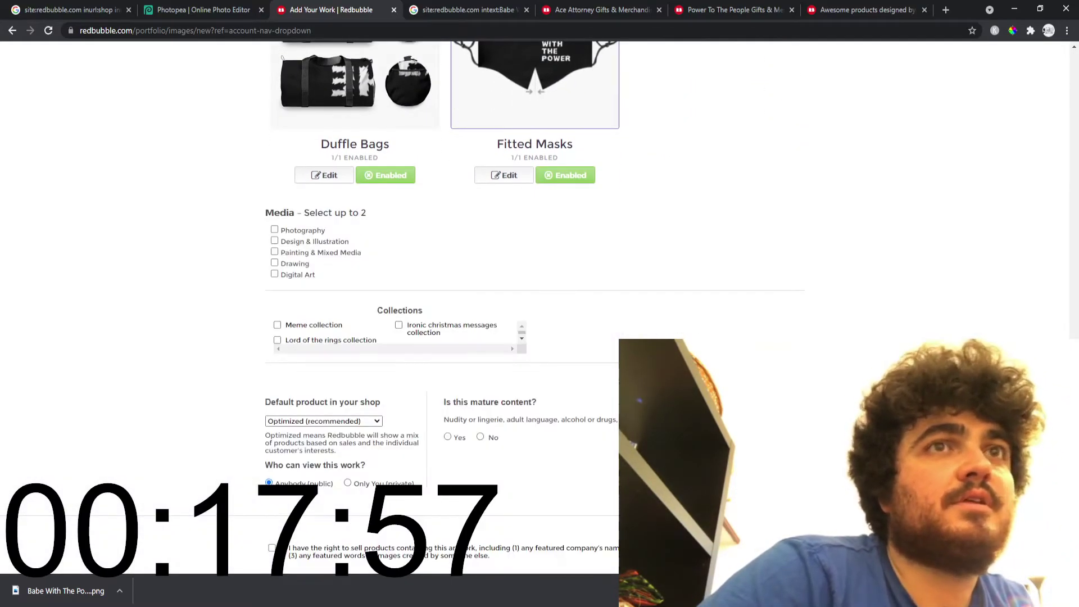
click(380, 174)
Choose Design & Illustration and Drawing as media, mark the work as not mature content, and confirm the right to sell it.
scroll(503, 336, up, 4)
scroll(502, 336, up, 4)
scroll(567, 414, down, 7)
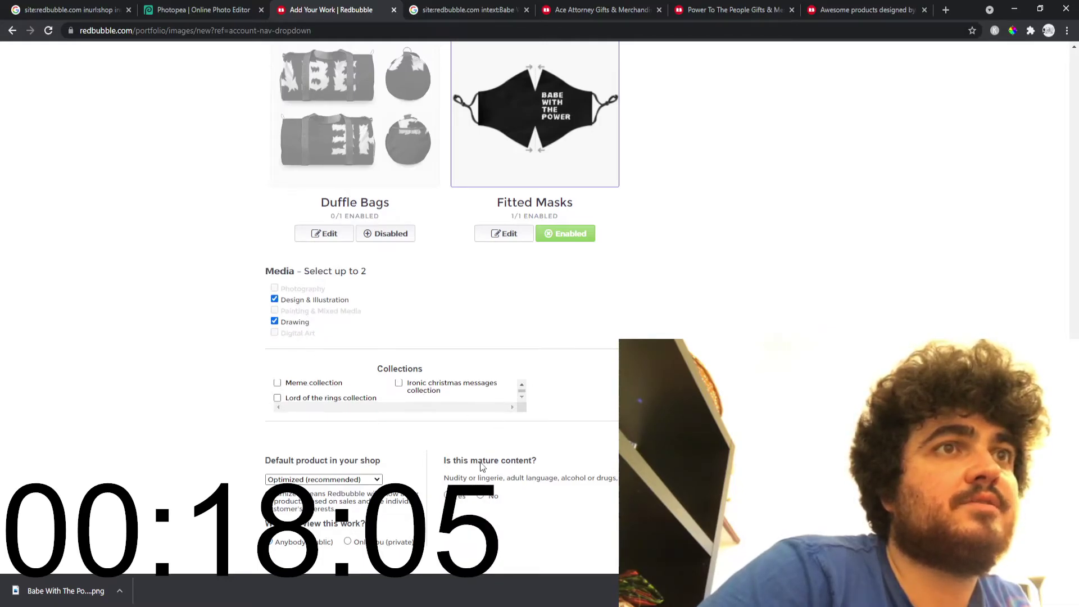
click(481, 495)
scroll(405, 478, down, 3)
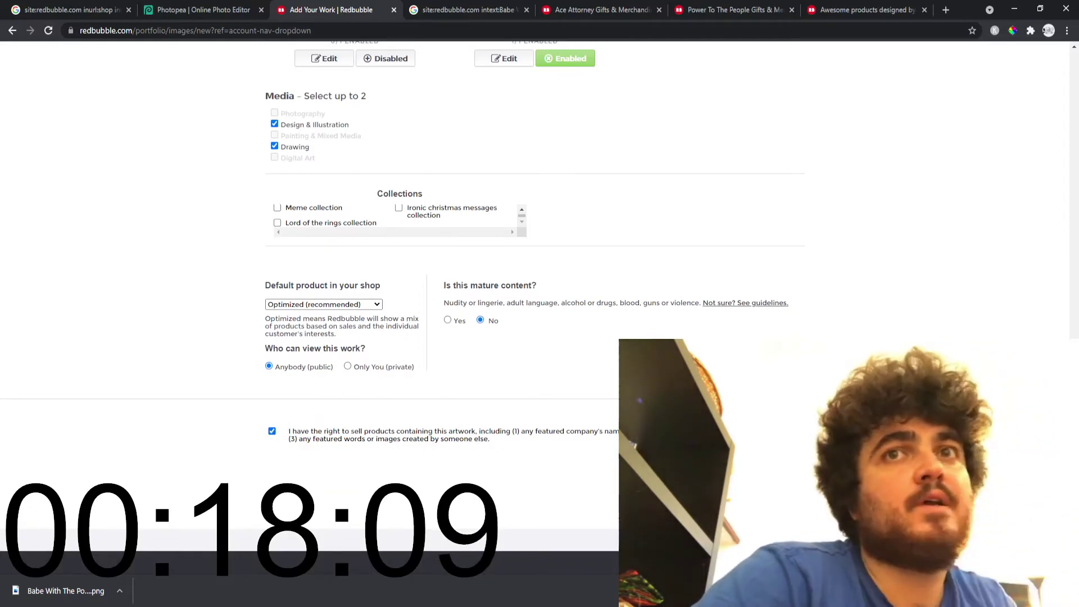
Write a description for the work that starts with "Babe with the power" and ends with "Labrinth".
scroll(487, 387, up, 15)
click(548, 404)
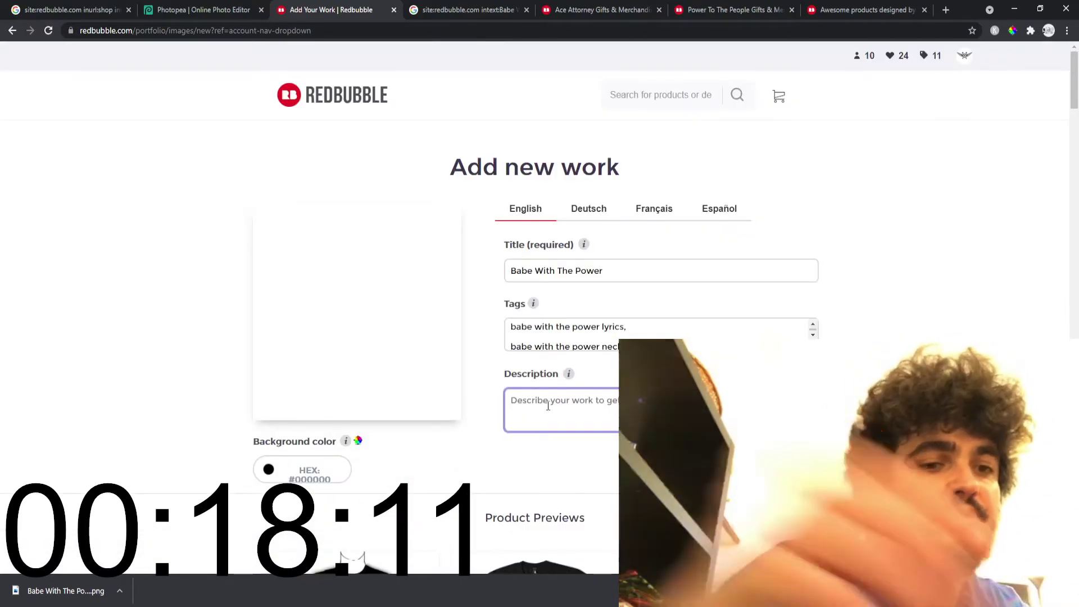
text(Babe wit)
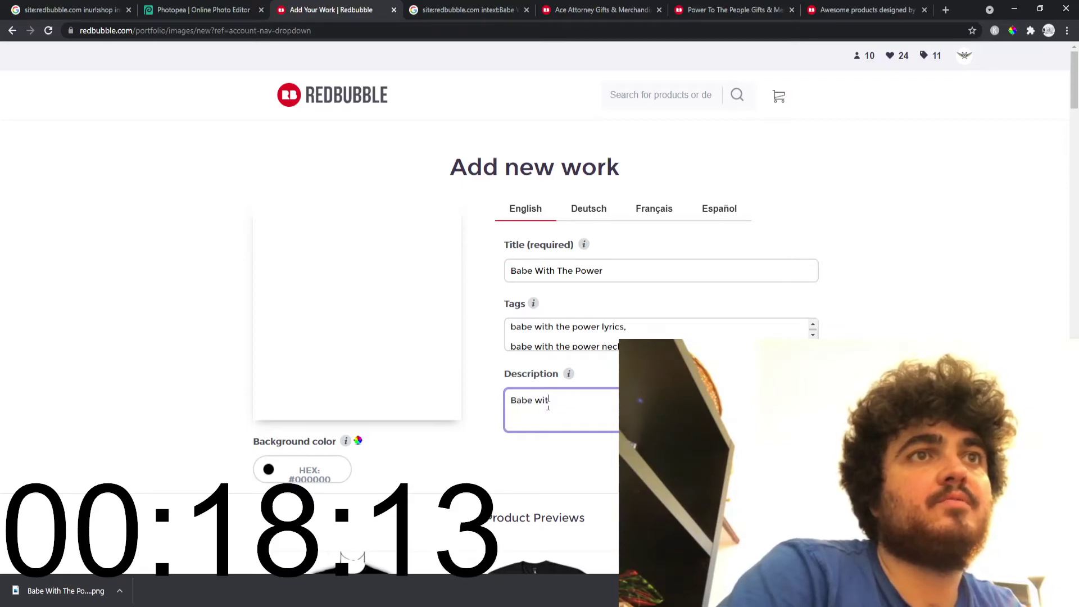
text(h the power desi)
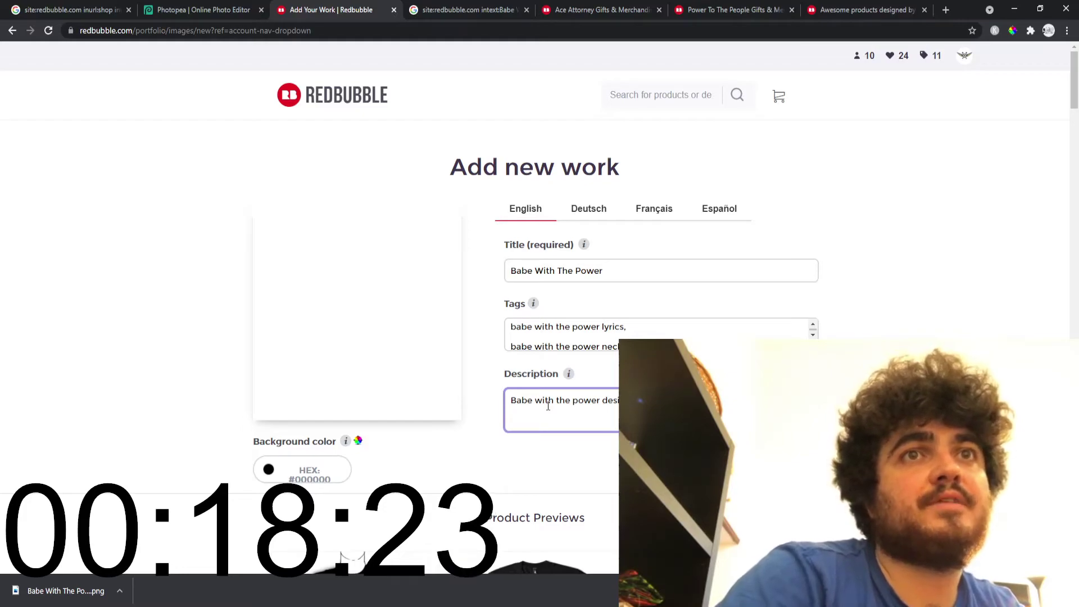
text(rinthy)
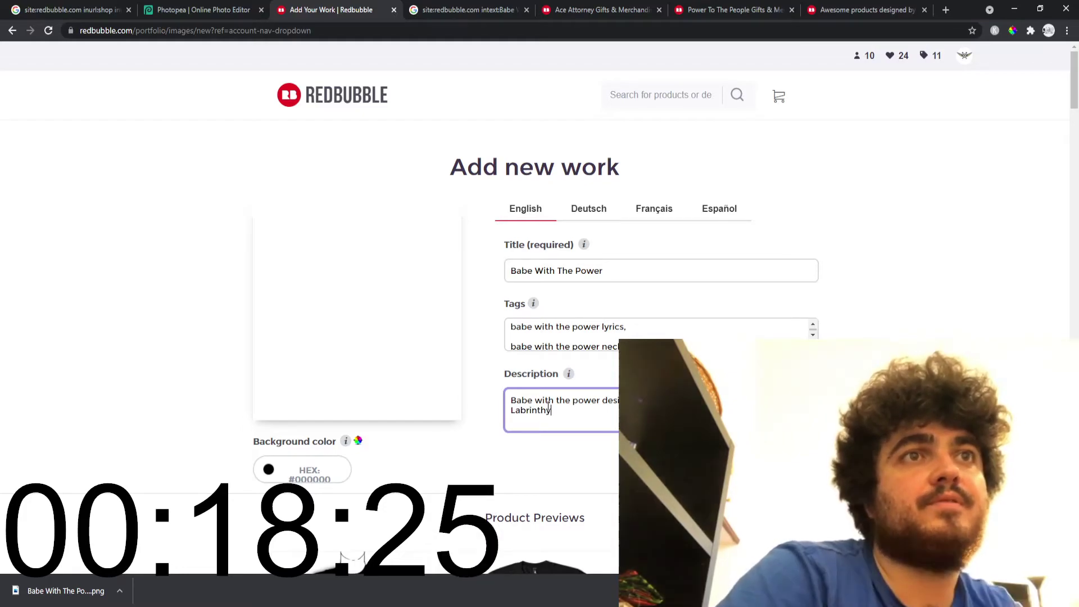
key(BackSpace)
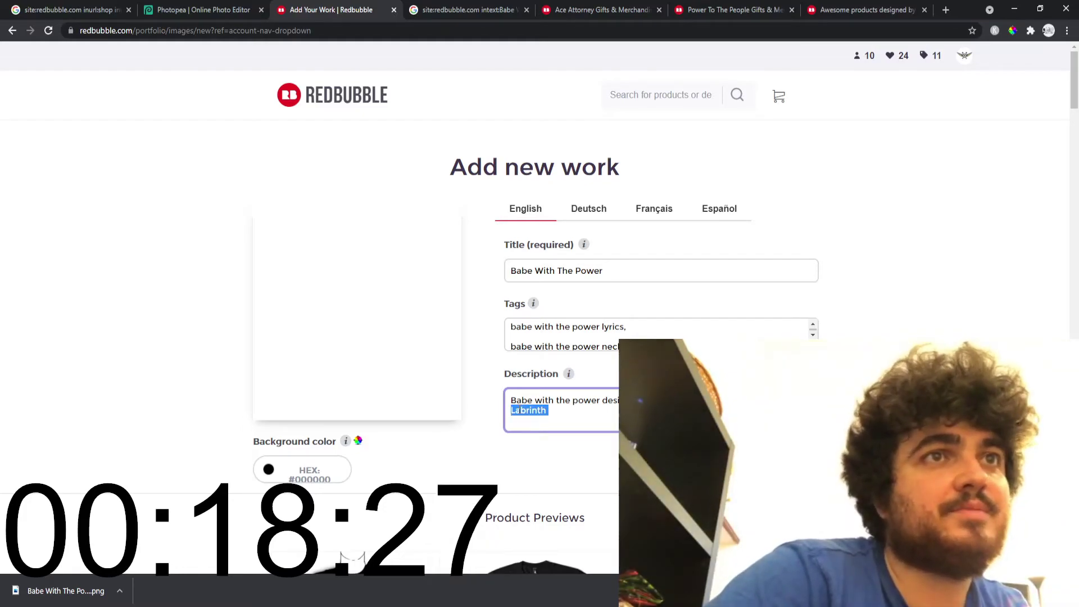
Change the spelling of the film title in the description to "Labrynth".
double_click(543, 410)
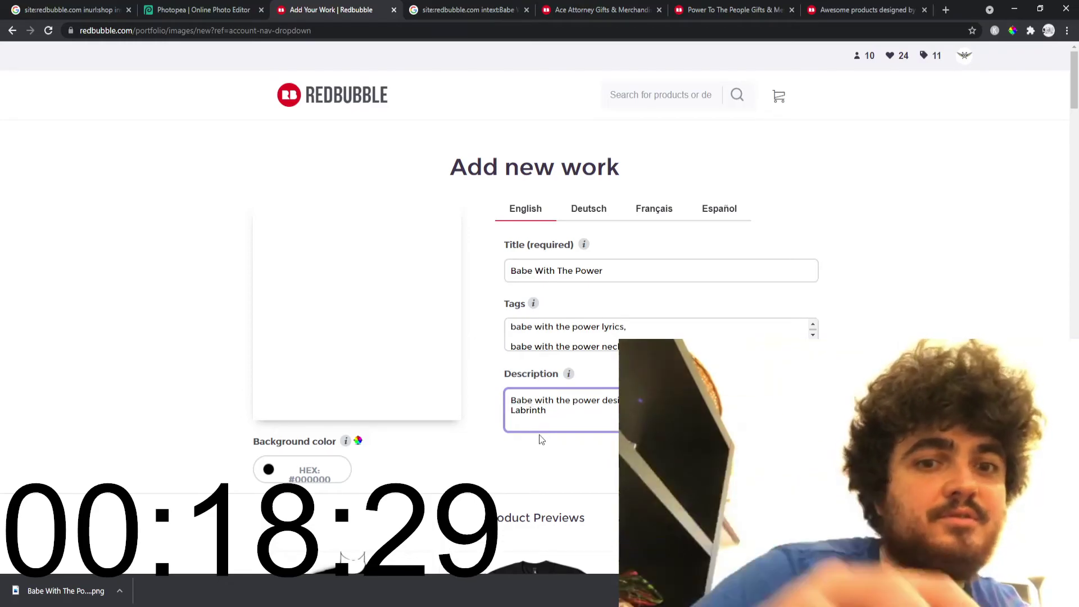
key(BackSpace)
text(y)
Search Google for "labrynth" to check the title's spelling, then return to the Redbubble upload form.
click(478, 4)
triple_click(522, 104)
text(lab)
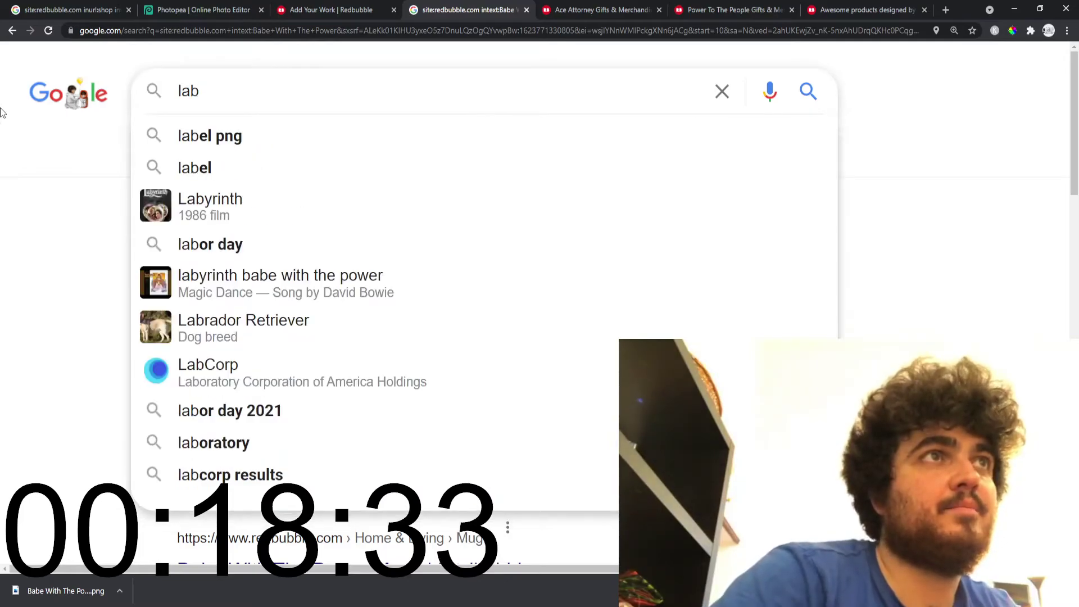
text(rynt)
key(BackSpace)
text(nth)
key(Return)
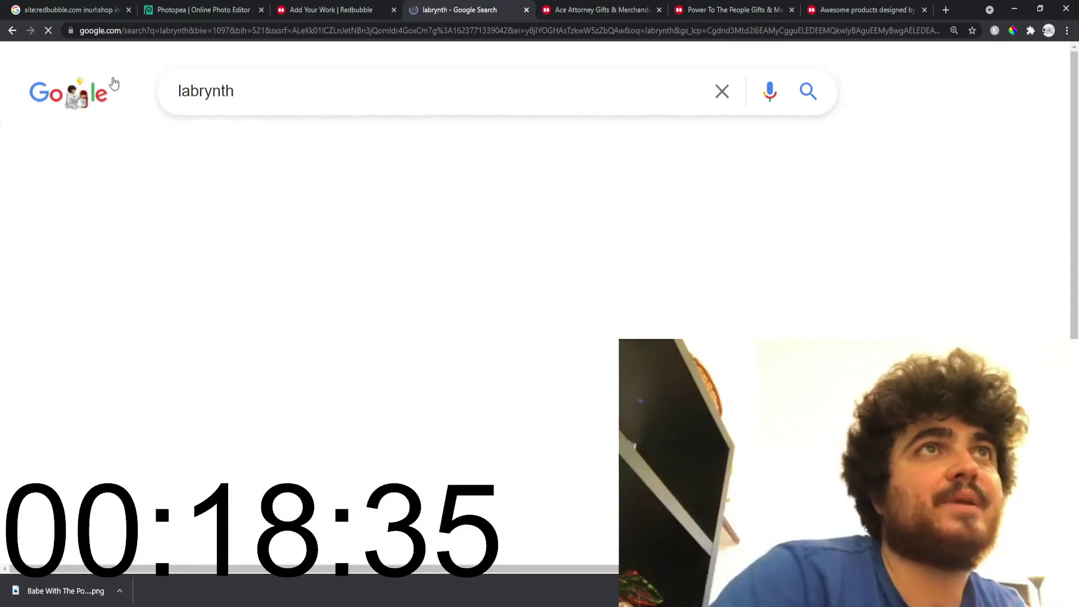
click(315, 8)
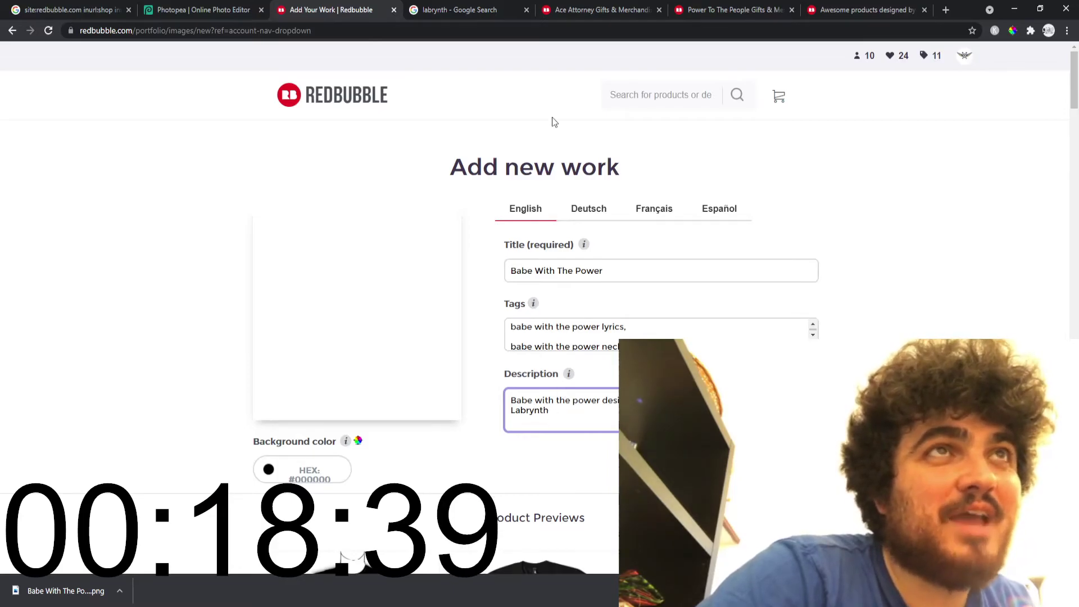
click(483, 10)
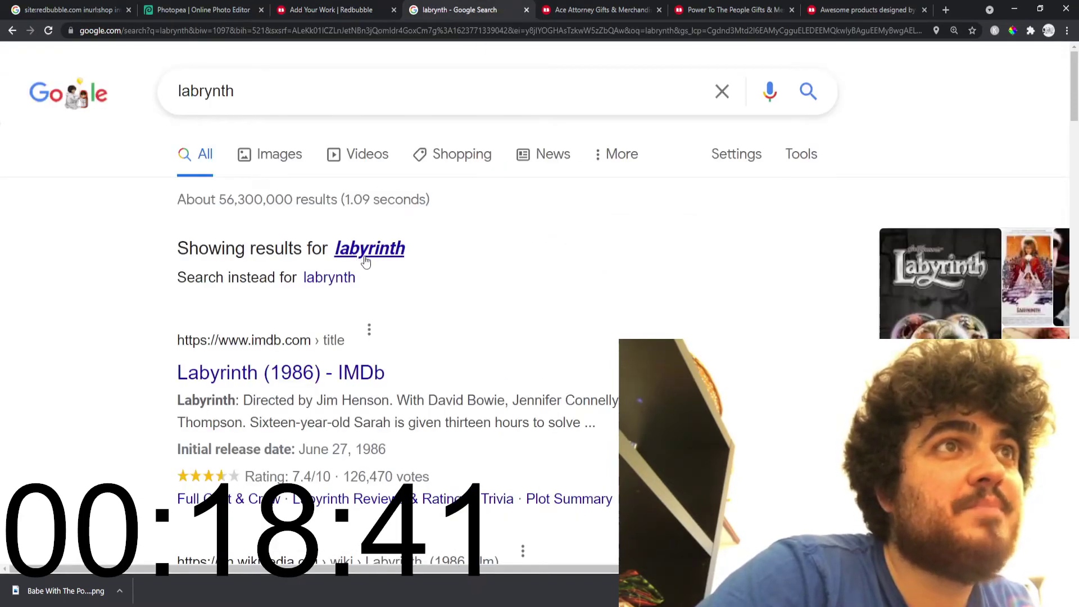
click(337, 10)
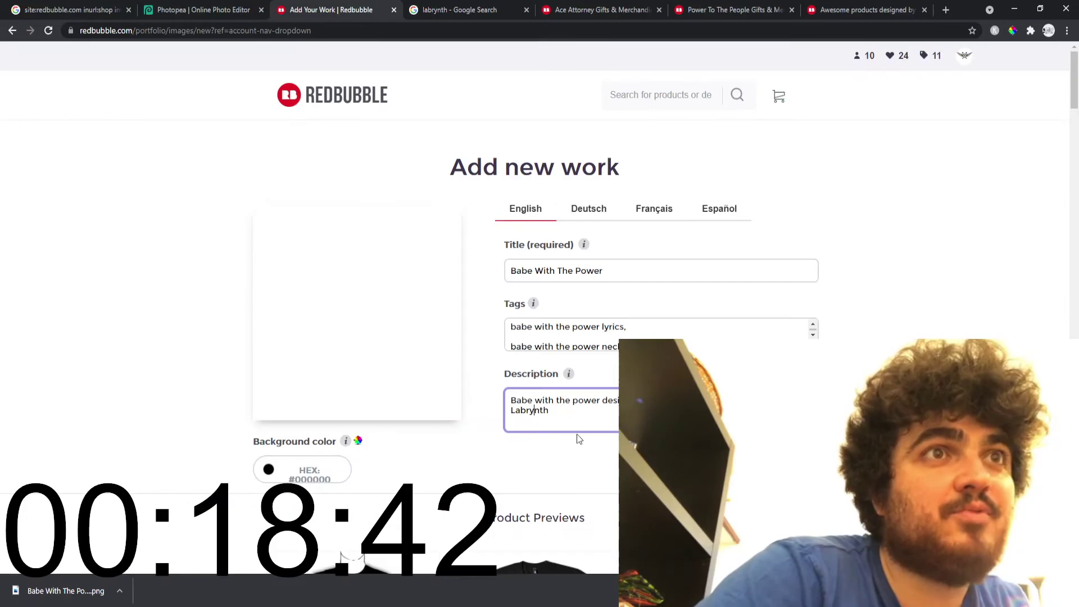
Correct the film title in the description to "Labyrinth" and check its spelling against the Google results.
double_click(526, 411)
text(Laby)
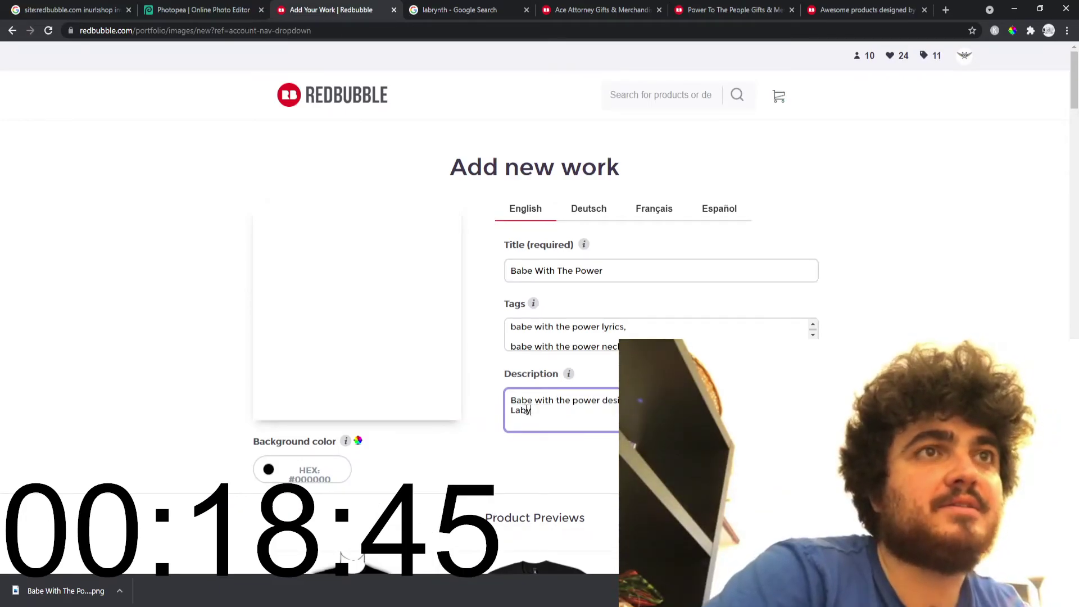
text(rinth)
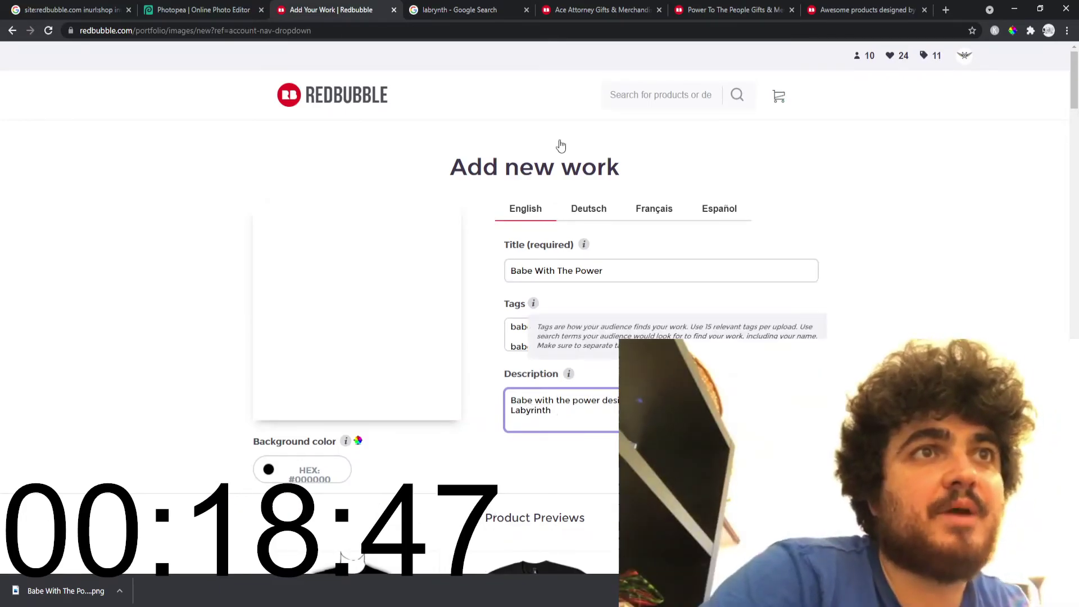
key(ctrl+Tab)
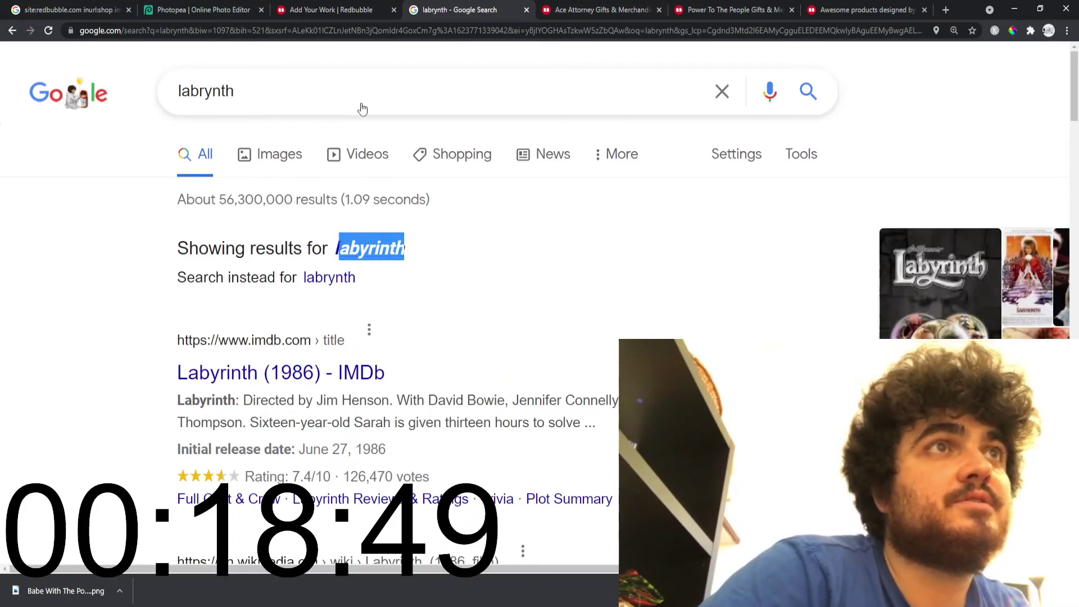
key(ctrl+shift+Tab)
drag(520, 411, 514, 413)
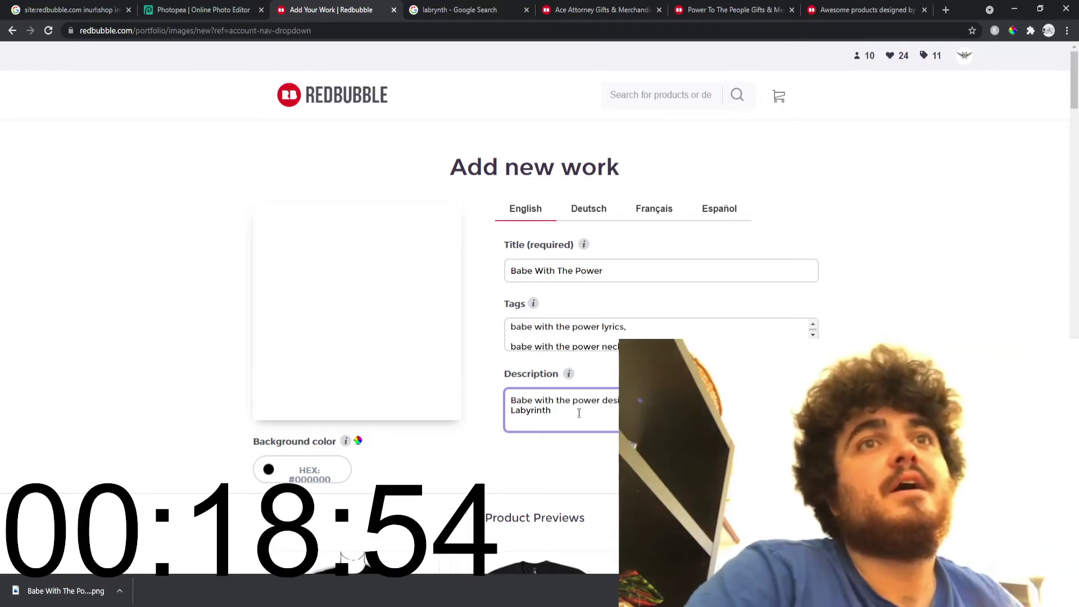
Look over the title, product previews and settings of the new work, and submit it for publishing.
scroll(610, 410, down, 2)
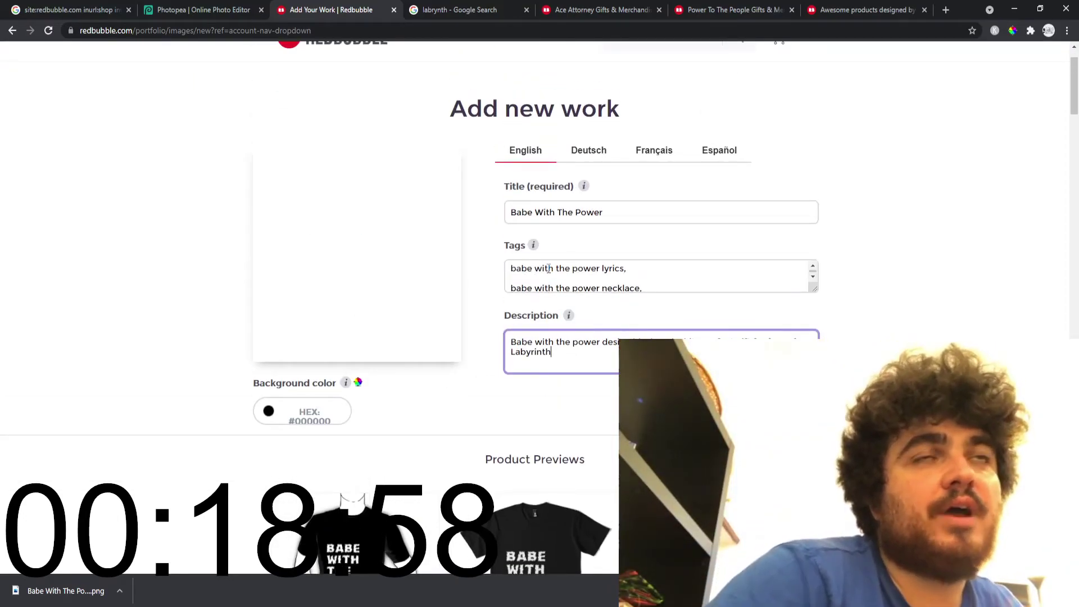
click(617, 213)
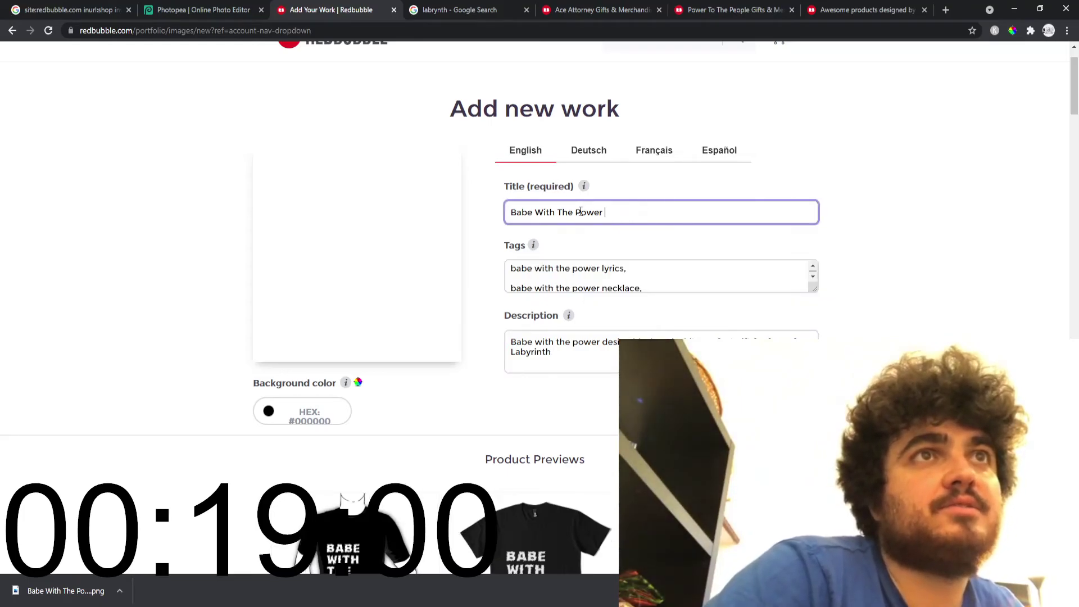
key(ctrl+a)
scroll(354, 243, down, 15)
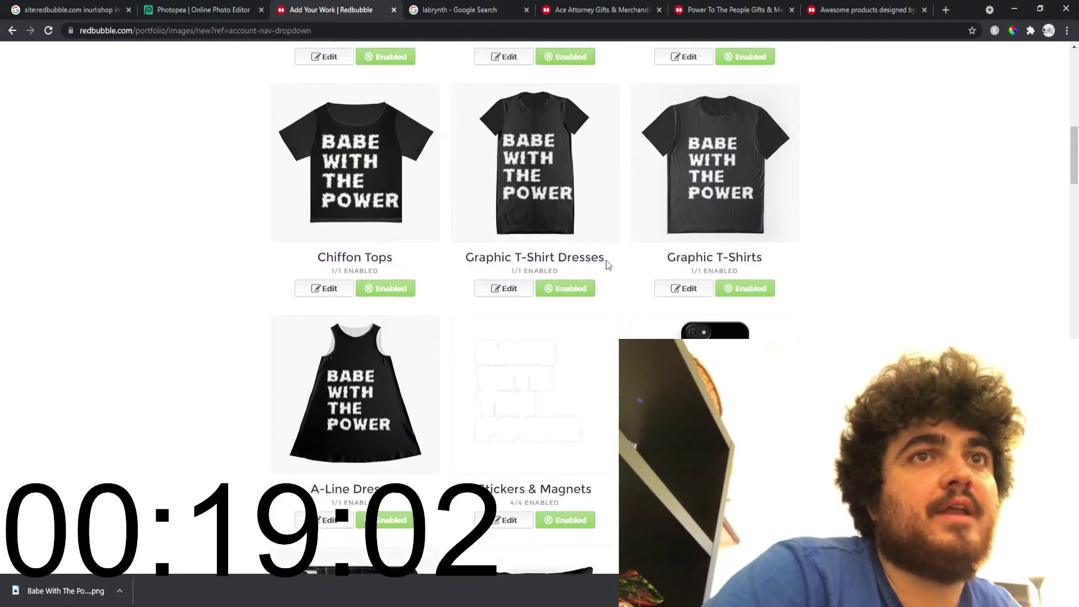
scroll(597, 290, down, 20)
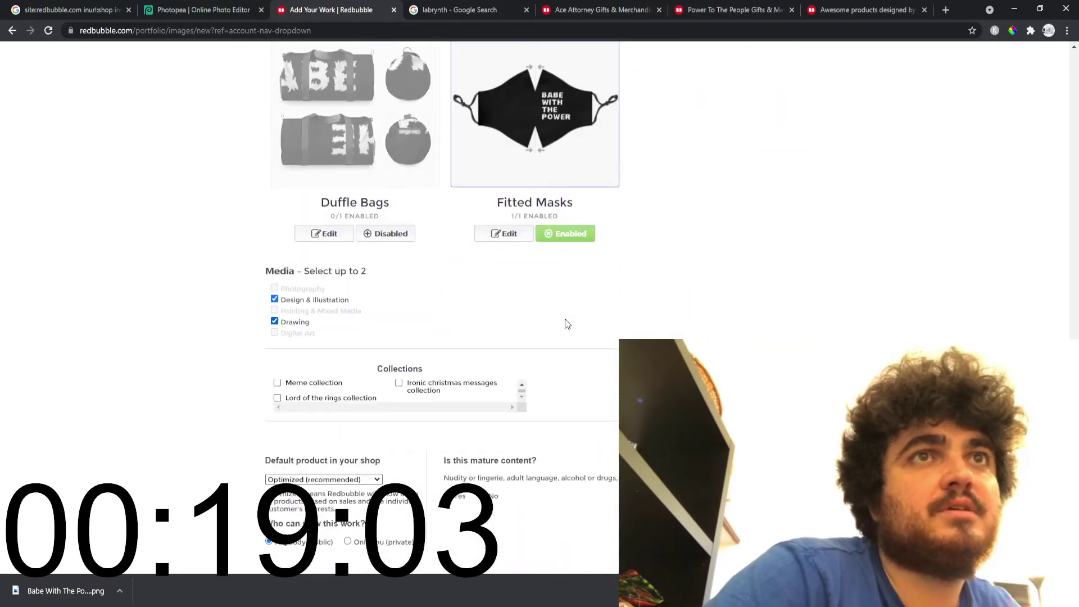
key(Return)
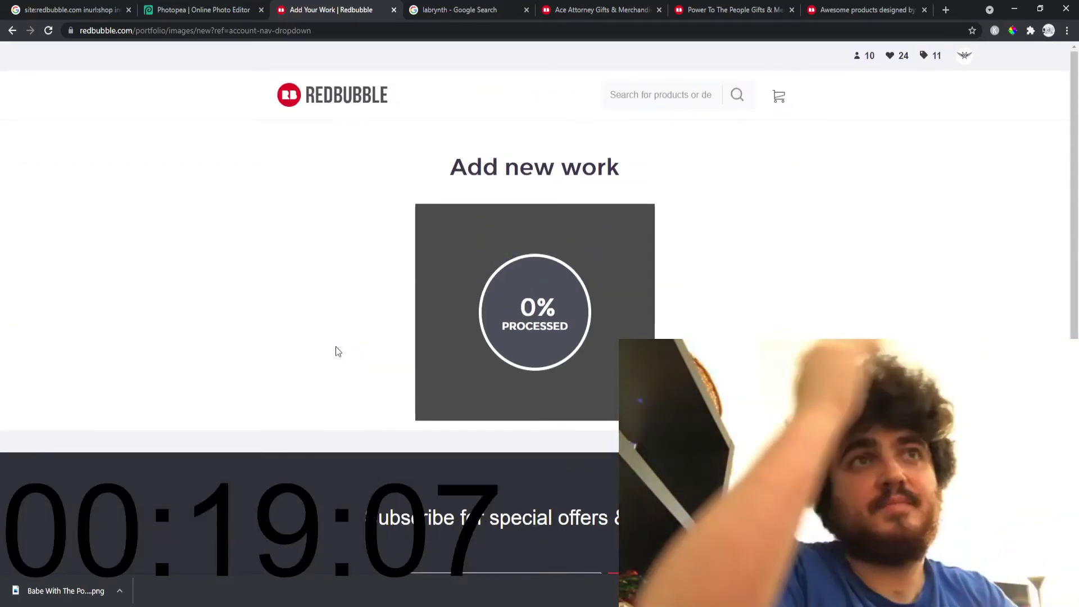
key(alt+Tab)
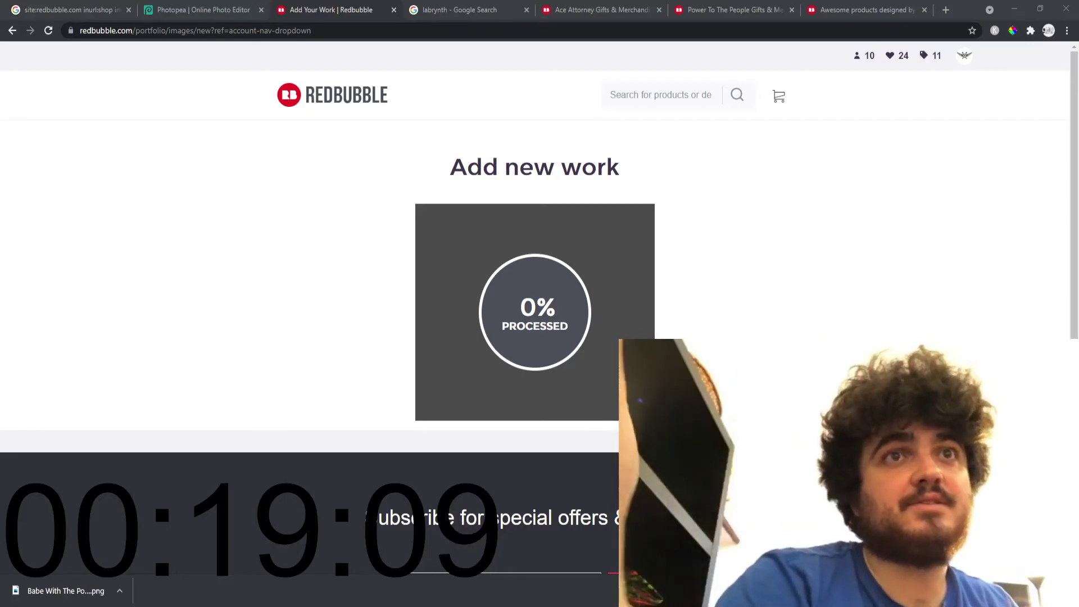
click(574, 465)
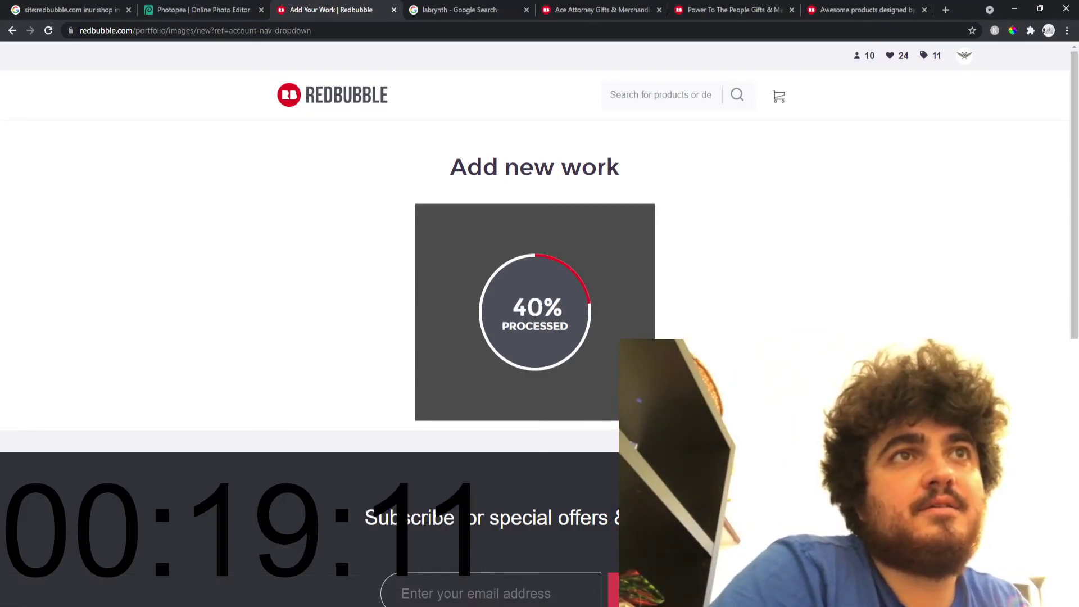
key(alt+Tab)
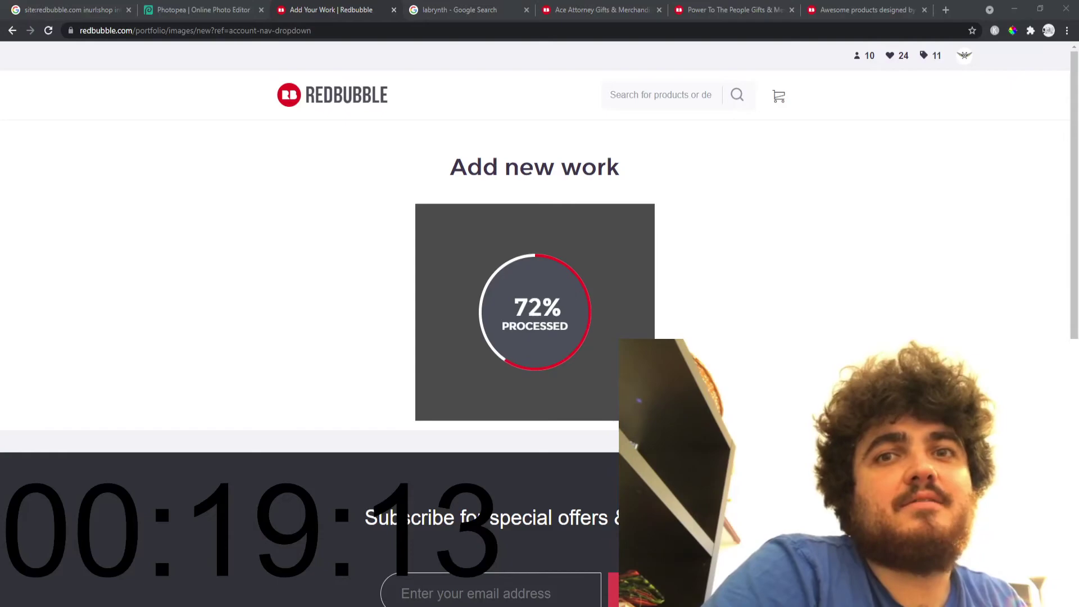
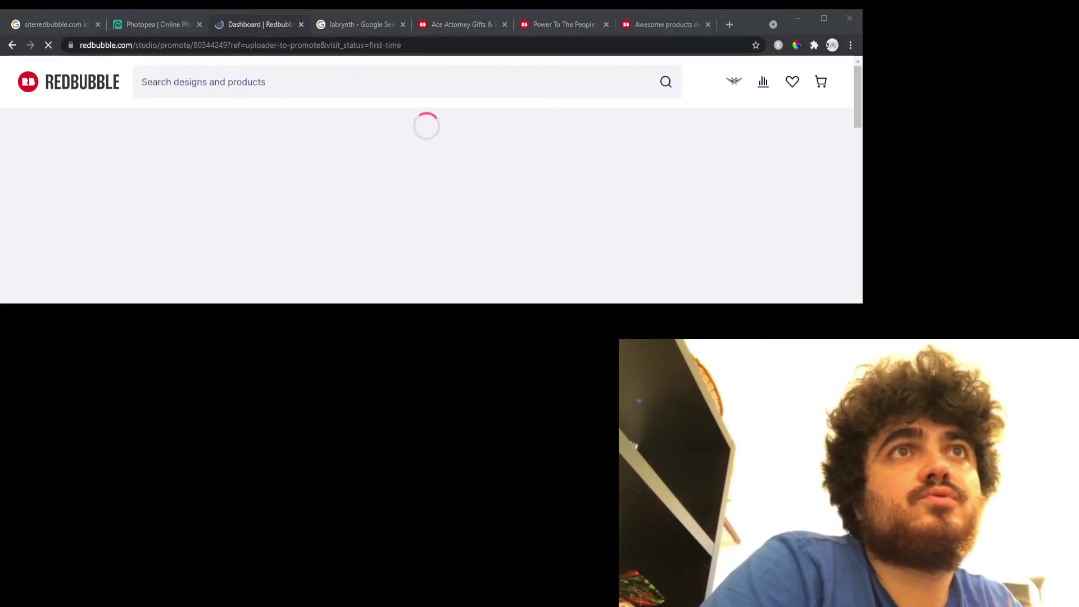
Maximize the browser window and examine the published design's tags, description and product previews on the promote page.
click(792, 25)
click(823, 20)
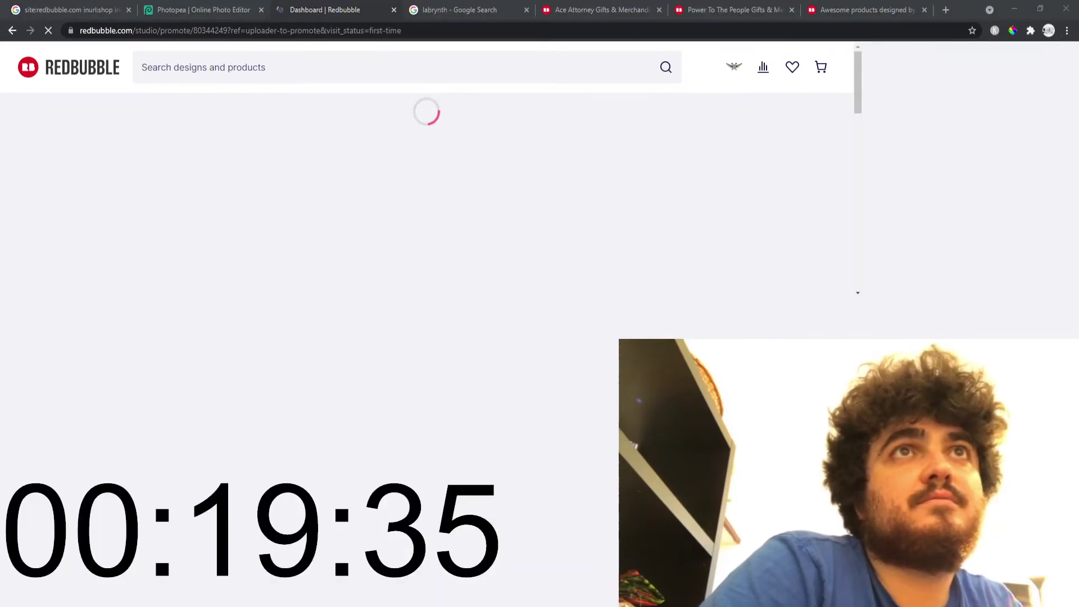
scroll(623, 221, down, 3)
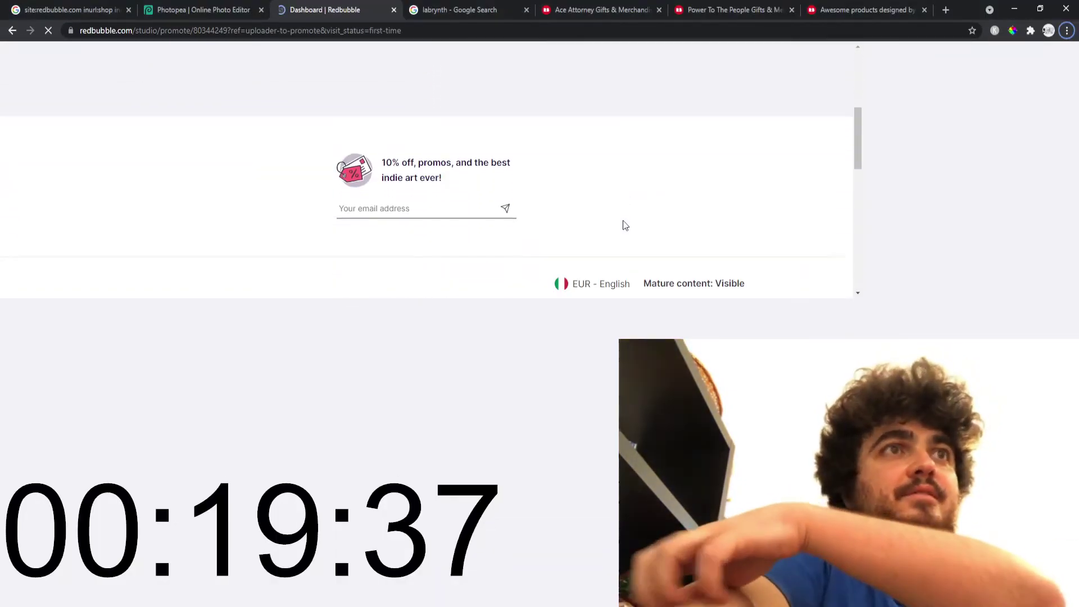
scroll(618, 220, down, 5)
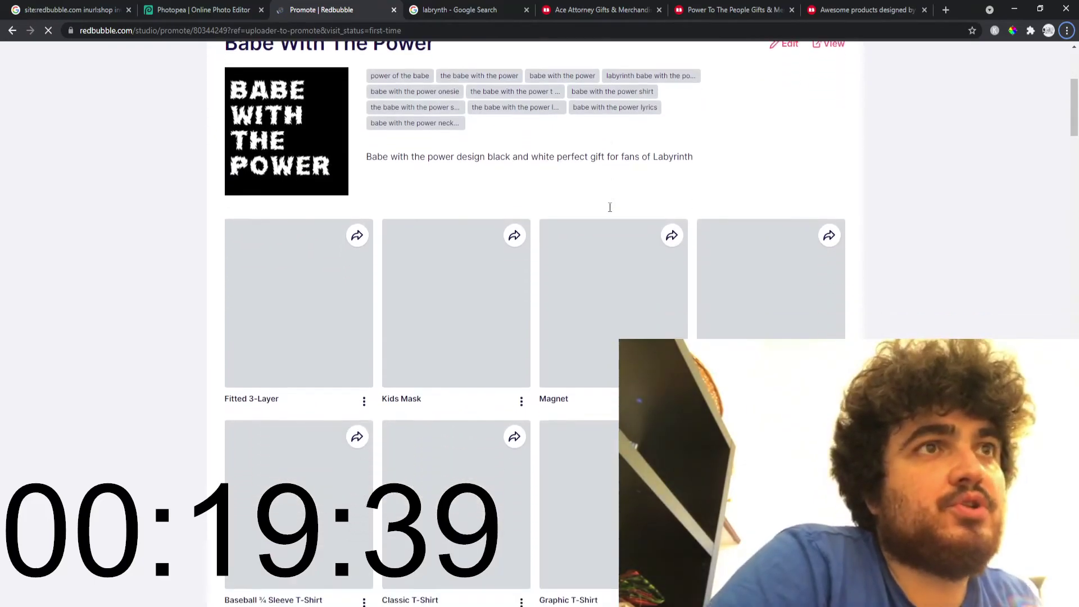
scroll(607, 204, down, 2)
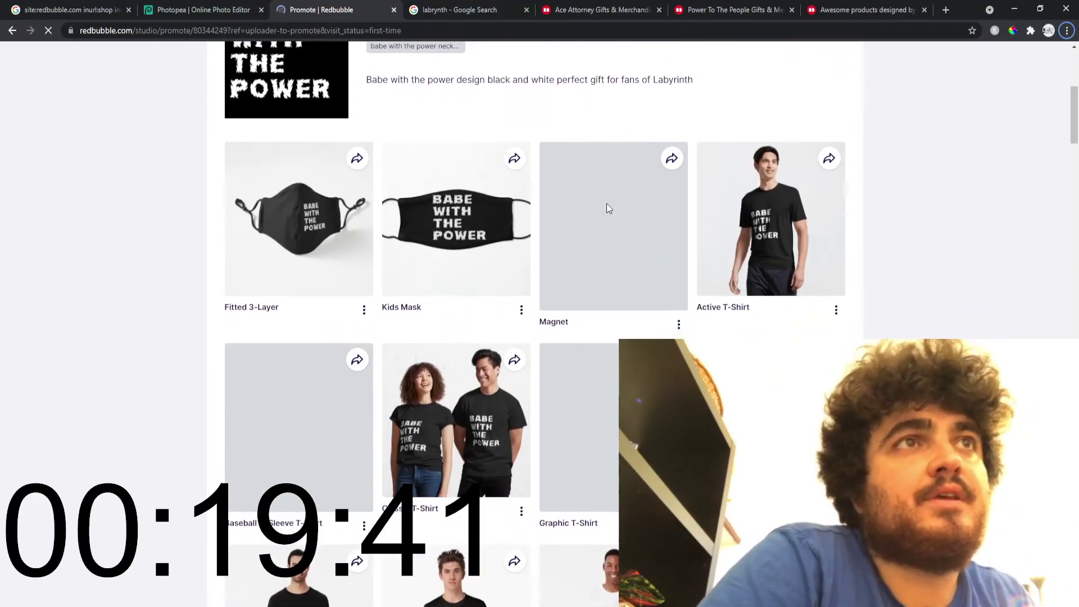
scroll(607, 208, down, 2)
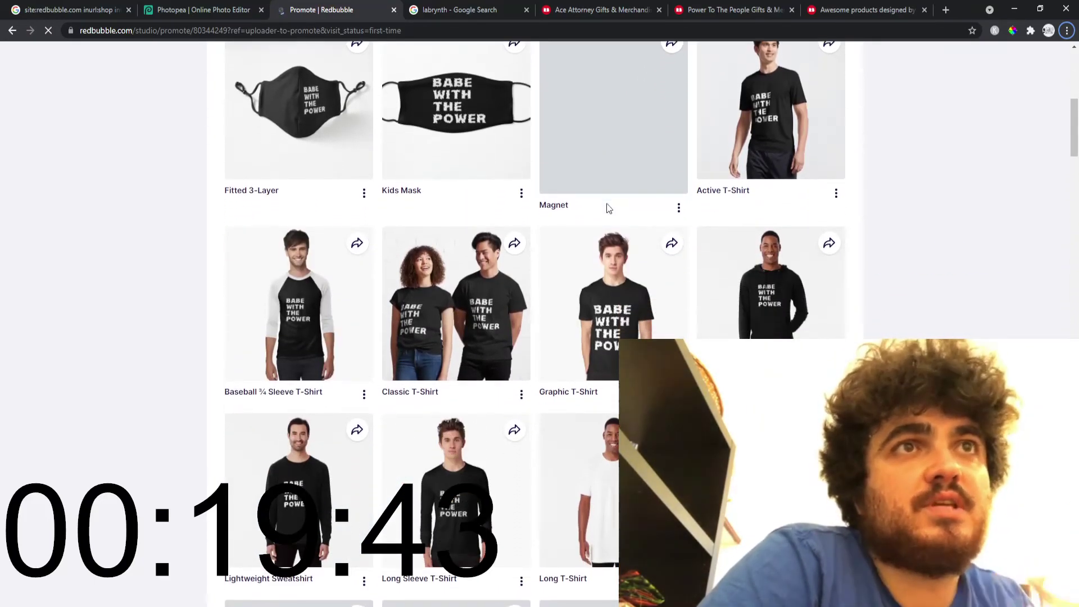
scroll(607, 208, down, 3)
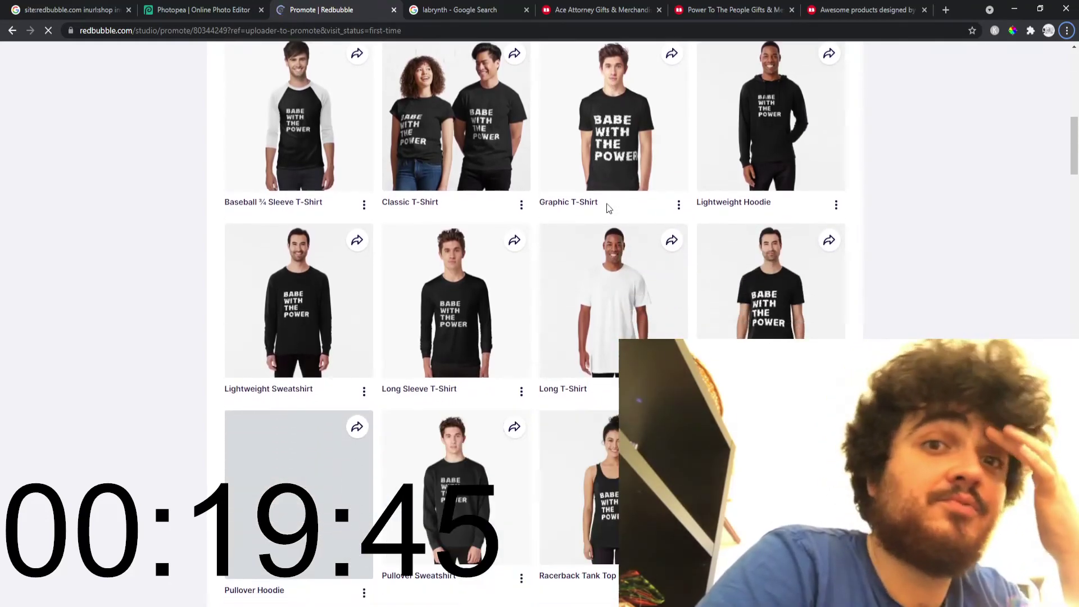
scroll(607, 208, down, 1)
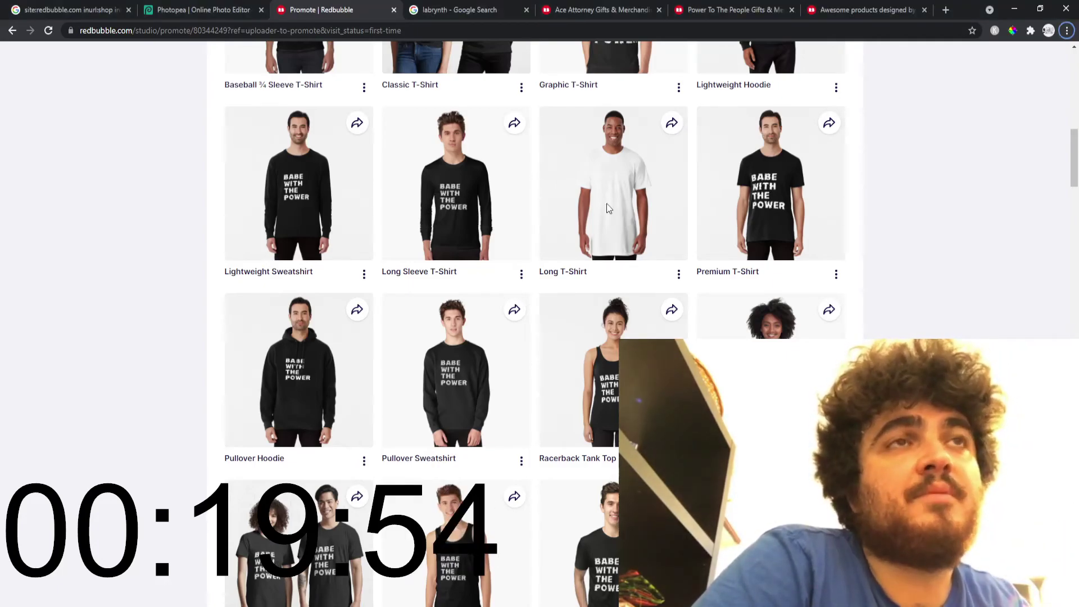
scroll(609, 209, down, 1)
scroll(608, 210, down, 1)
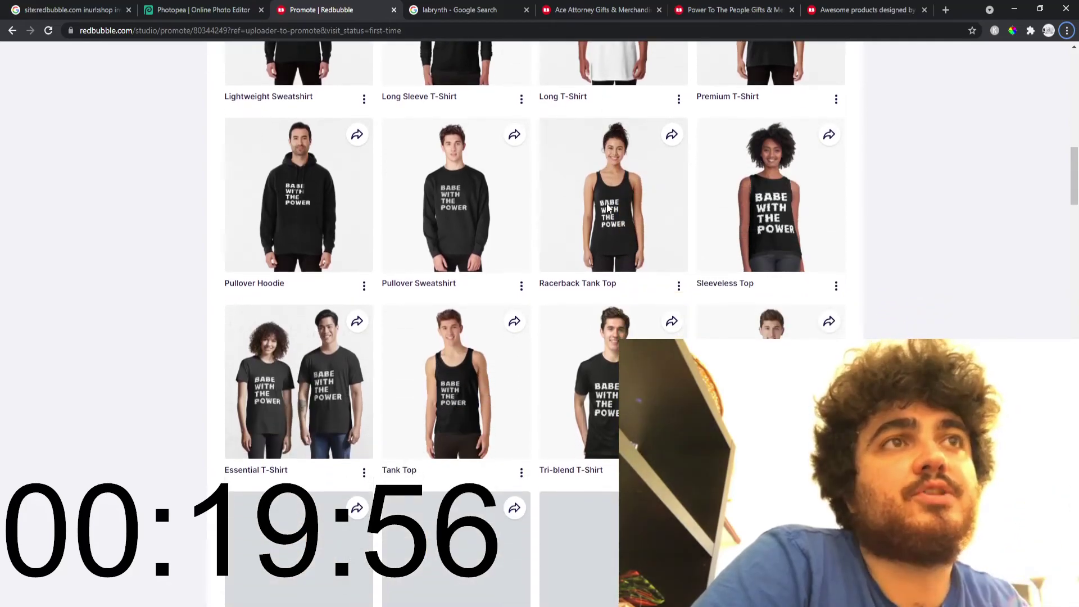
scroll(607, 208, up, 14)
scroll(494, 162, down, 7)
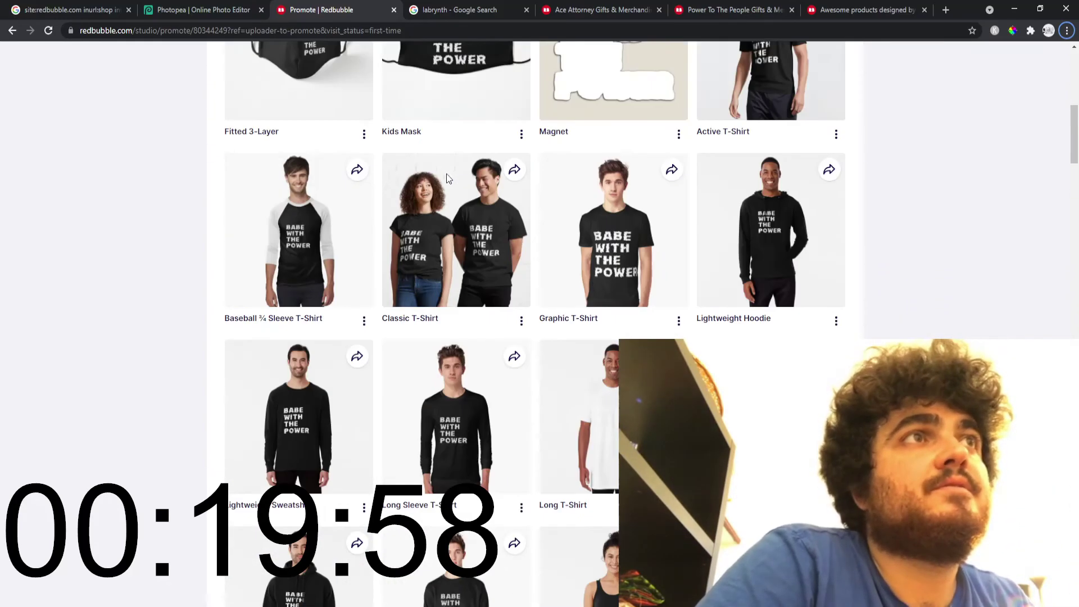
scroll(477, 168, up, 8)
scroll(446, 180, down, 15)
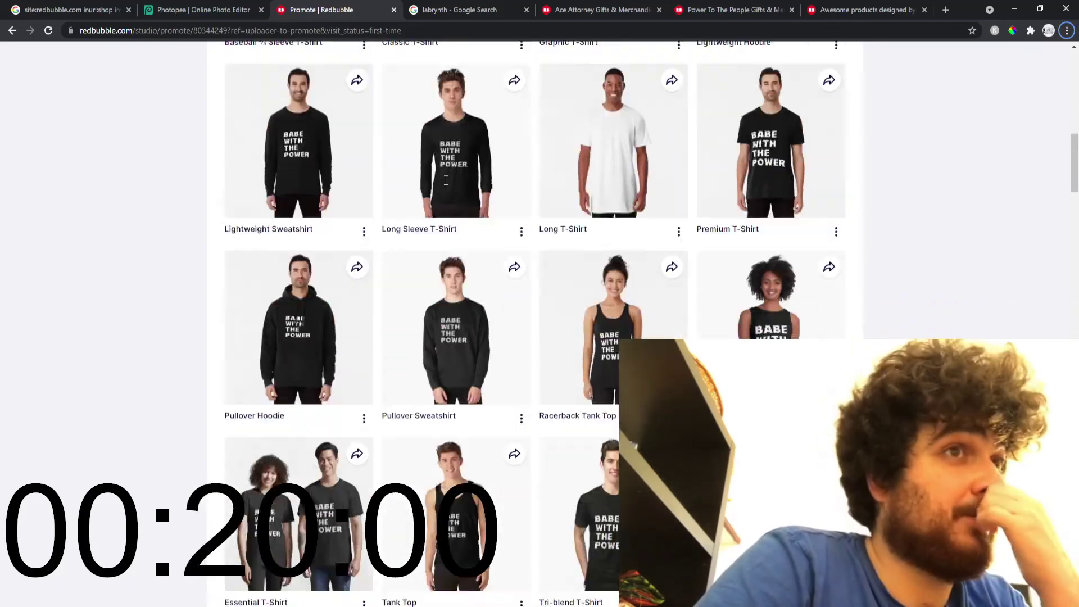
scroll(446, 180, down, 3)
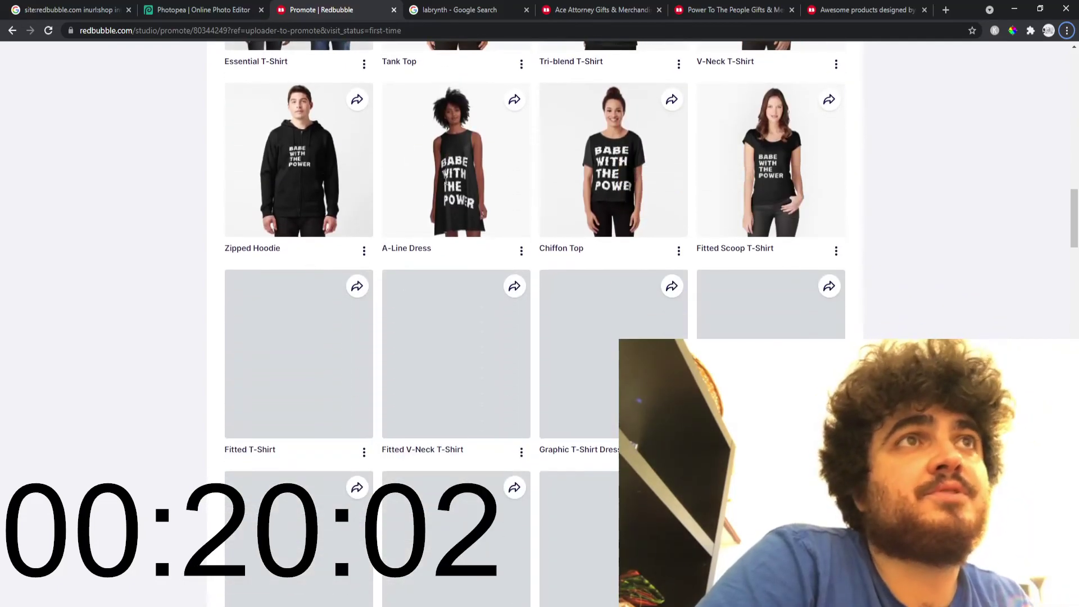
scroll(445, 180, down, 1)
scroll(446, 180, up, 2)
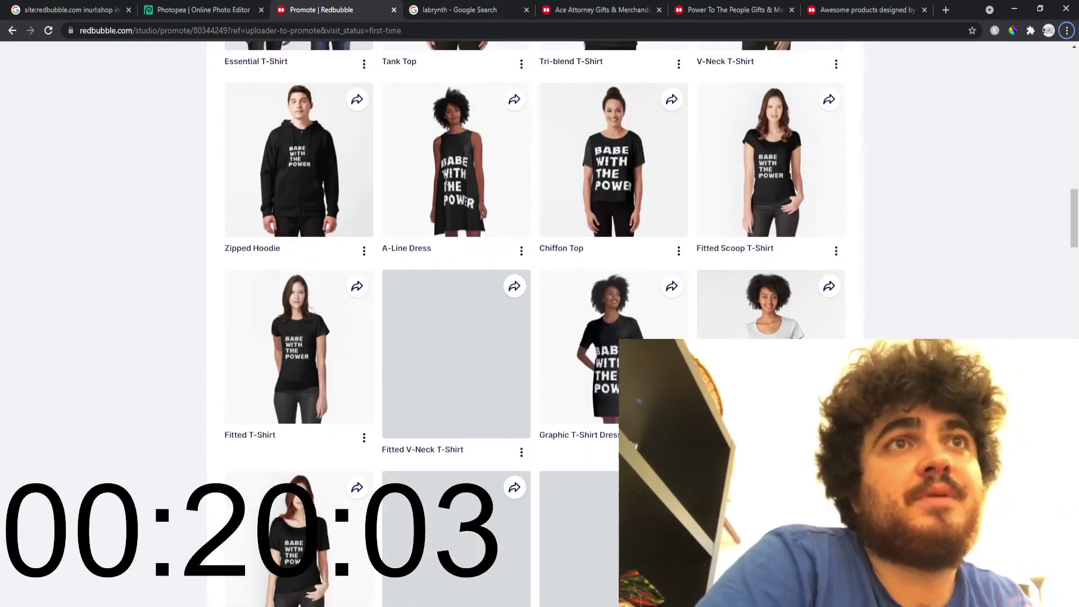
scroll(492, 247, down, 2)
click(144, 7)
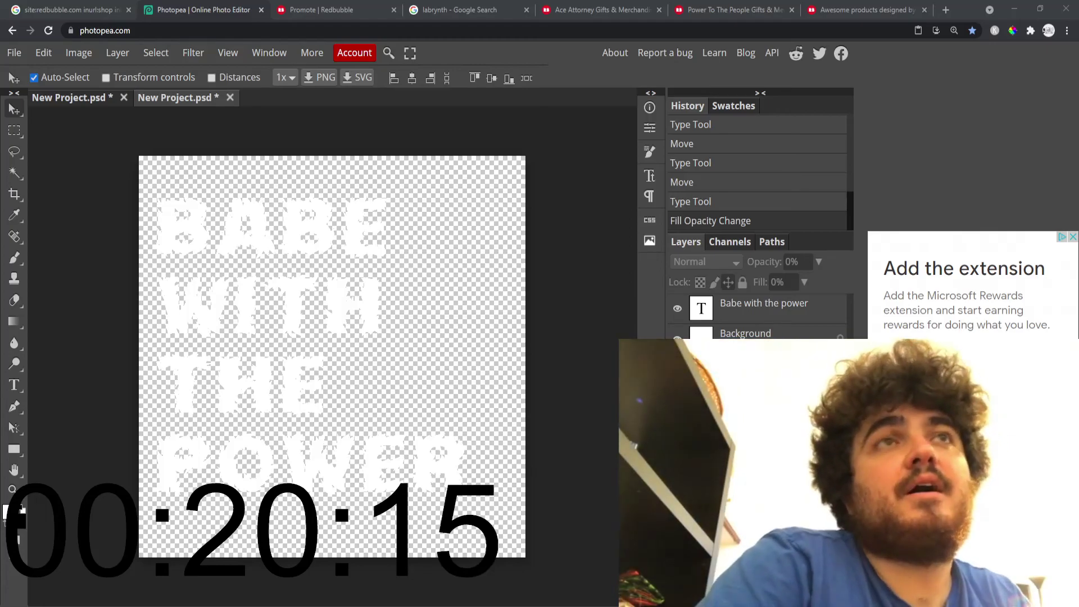
click(384, 6)
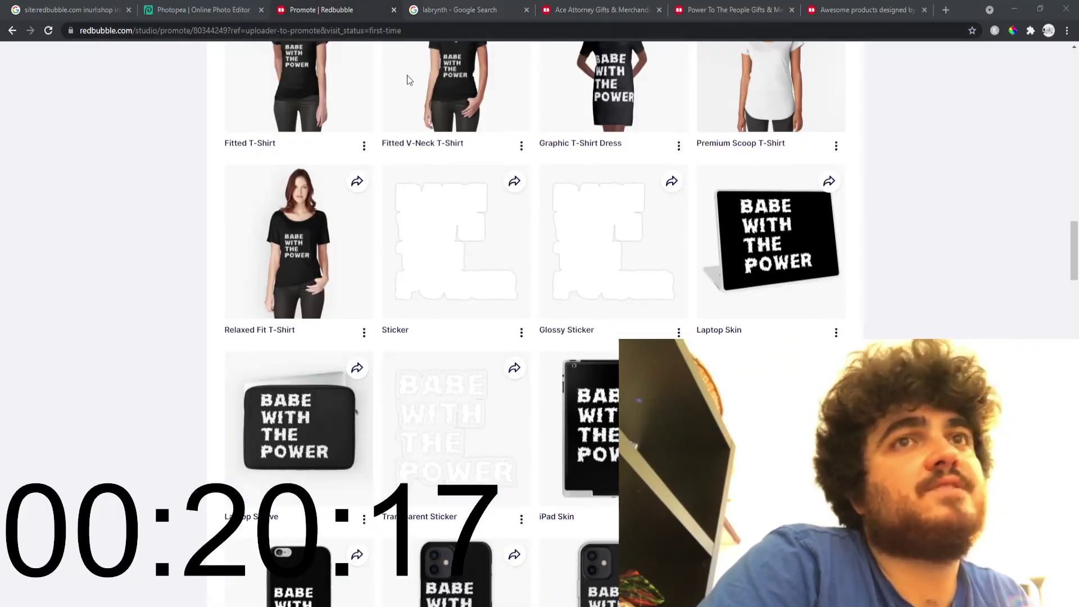
click(468, 8)
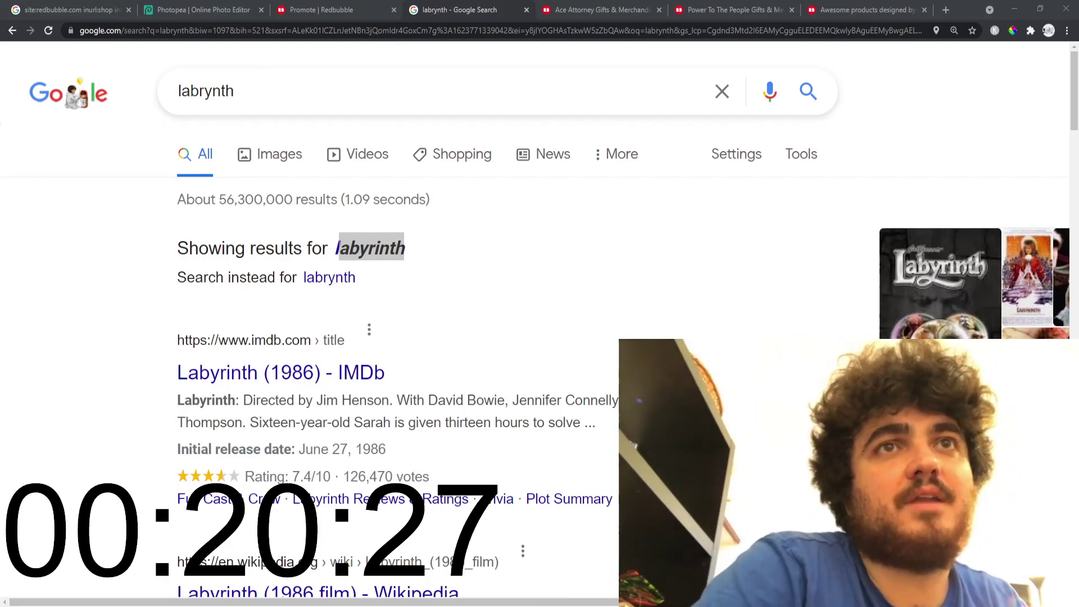
key(alt+Tab)
key(ctrl+Tab)
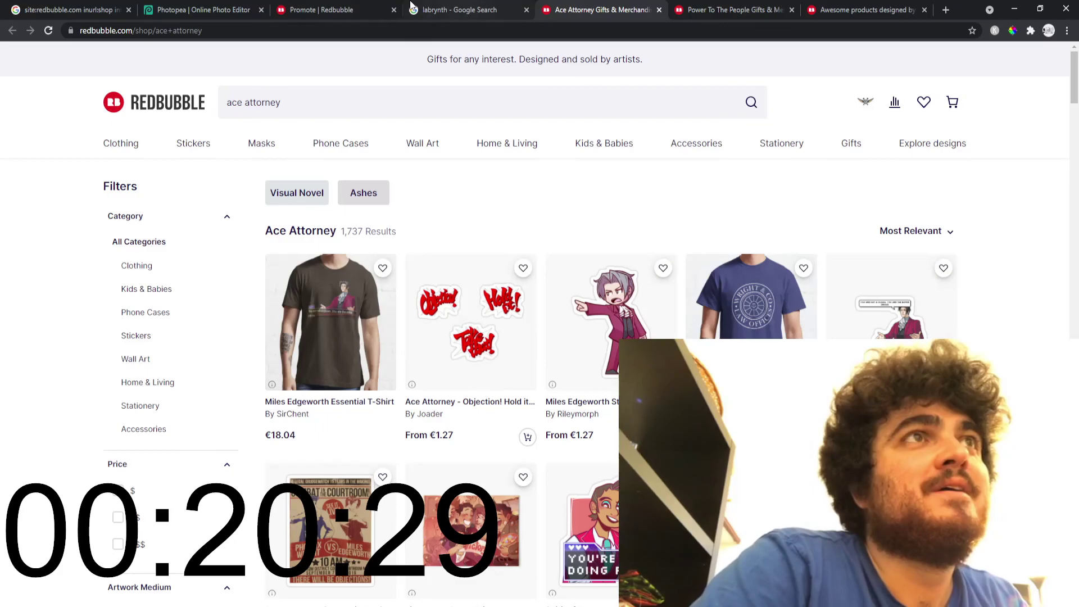